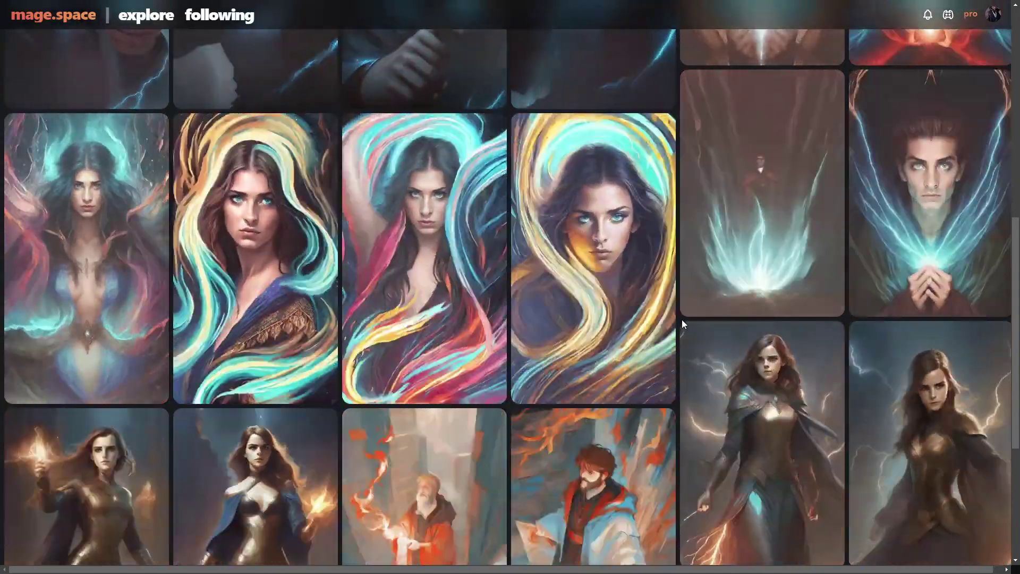
- View the lightning sorceress image's details and select its entire prompt text
{"action": "mouse_move", "coordinate": [244, 46]}
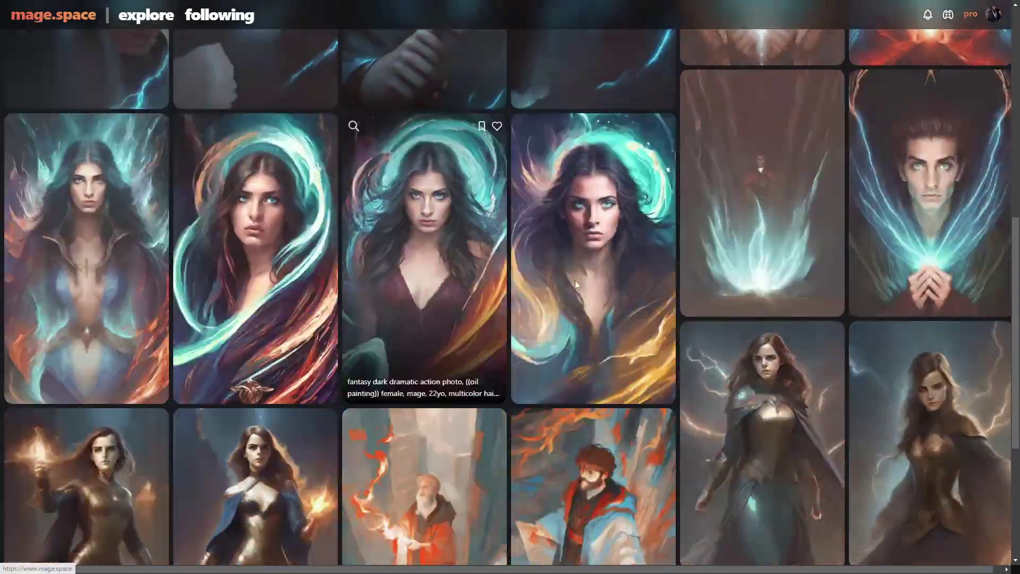
{"action": "mouse_move", "coordinate": [699, 374]}
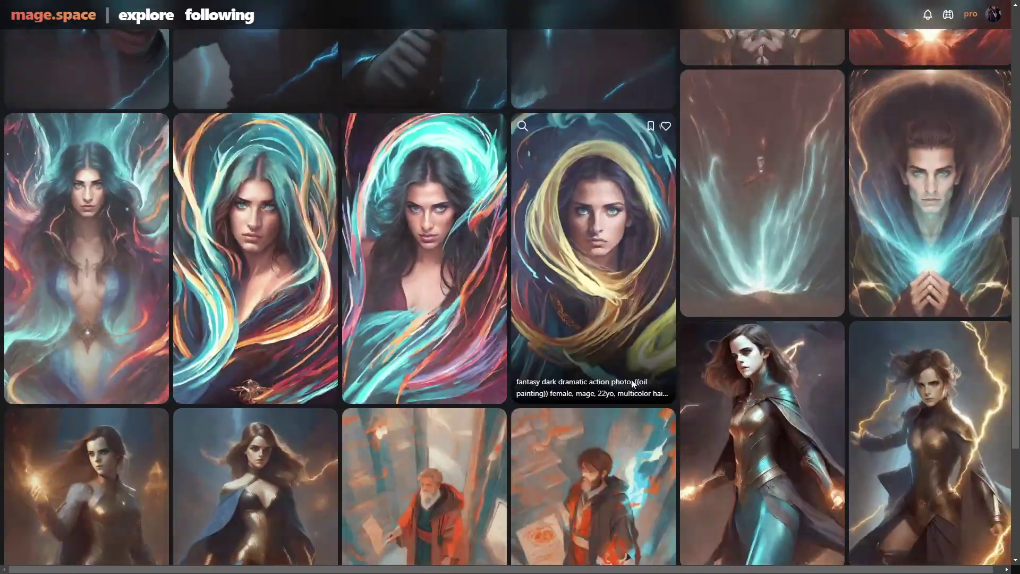
{"action": "scroll", "coordinate": [516, 433], "scroll_direction": "up", "scroll_amount": 1}
{"action": "scroll", "coordinate": [516, 433], "scroll_direction": "up", "scroll_amount": 5}
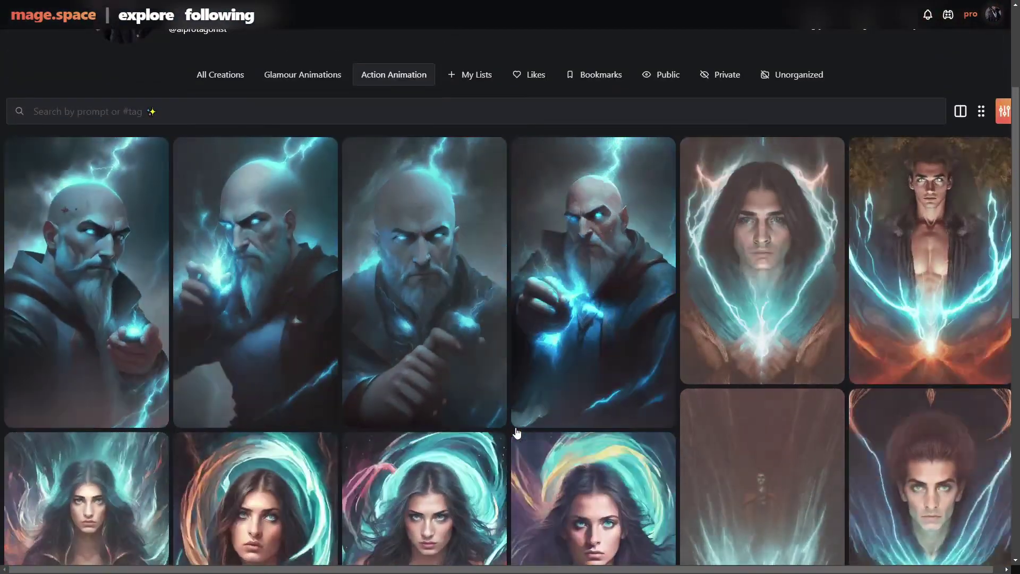
{"action": "mouse_move", "coordinate": [523, 401]}
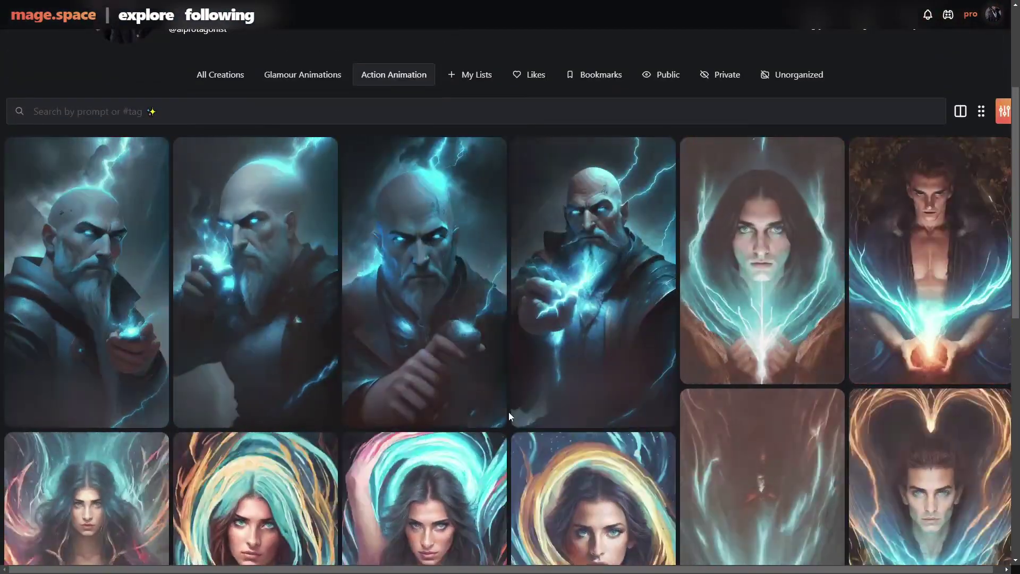
{"action": "scroll", "coordinate": [508, 412], "scroll_direction": "down", "scroll_amount": 5}
{"action": "scroll", "coordinate": [509, 413], "scroll_direction": "down", "scroll_amount": 3}
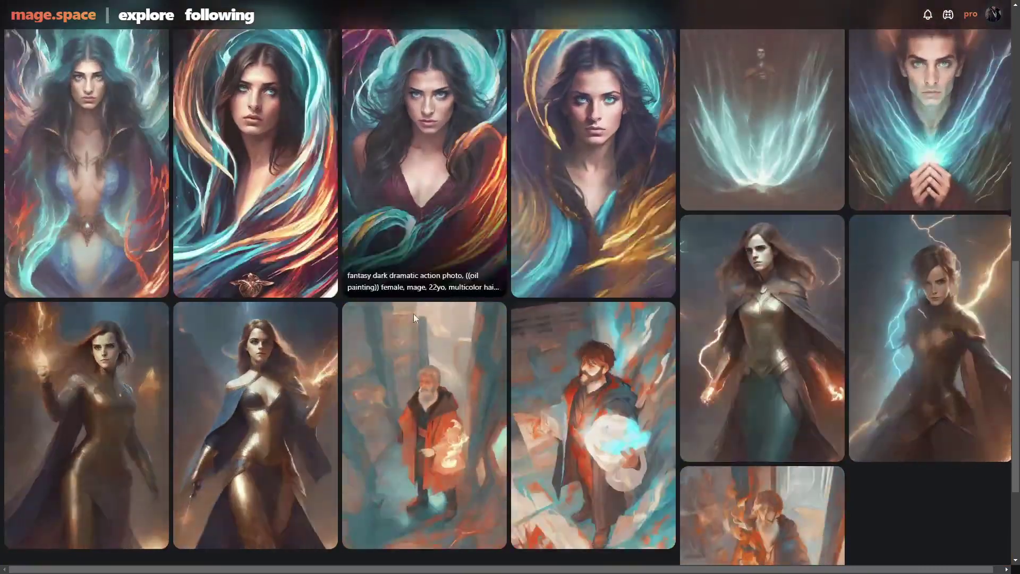
{"action": "mouse_move", "coordinate": [420, 393]}
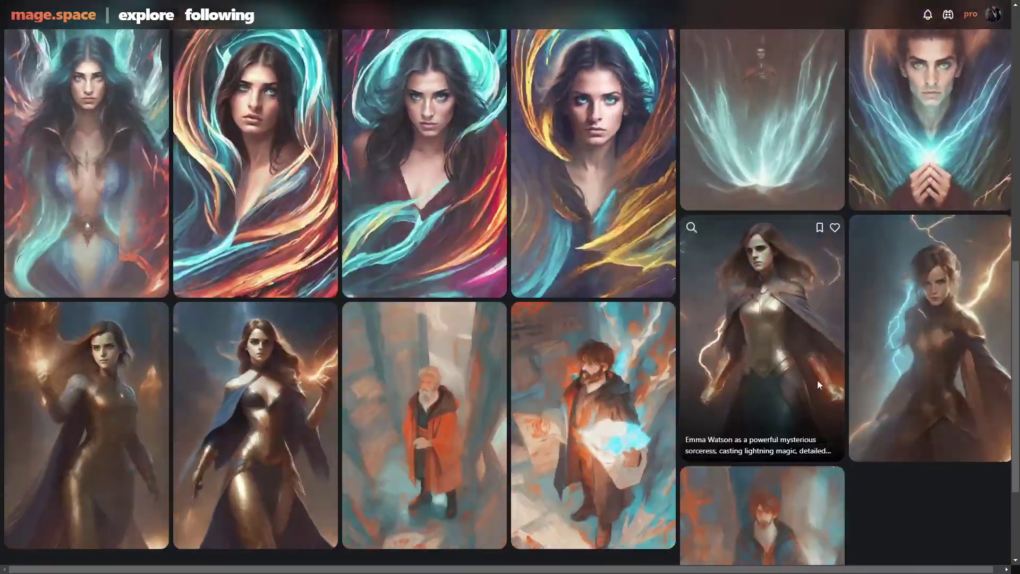
{"action": "mouse_move", "coordinate": [926, 331]}
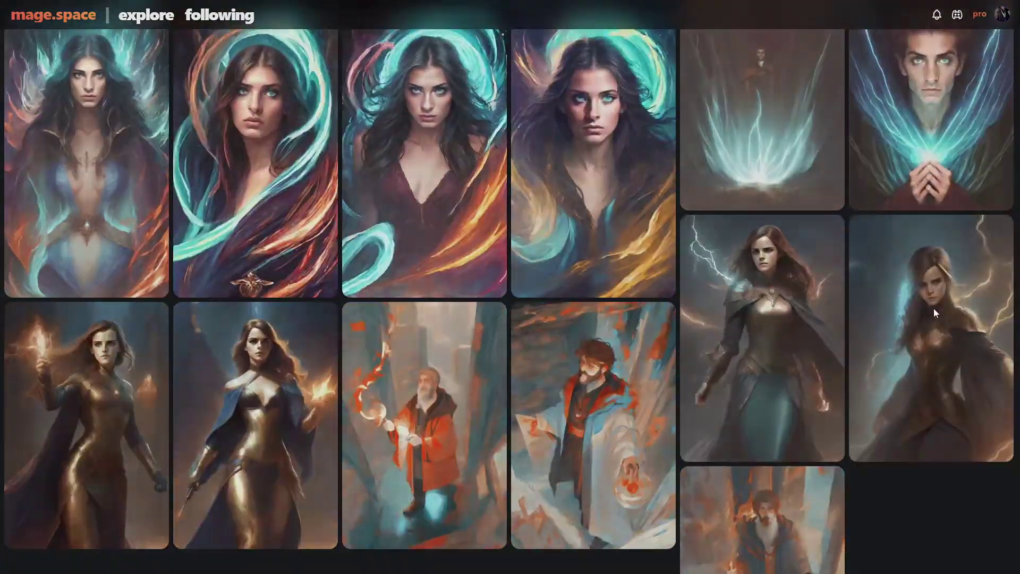
{"action": "left_click", "coordinate": [933, 308]}
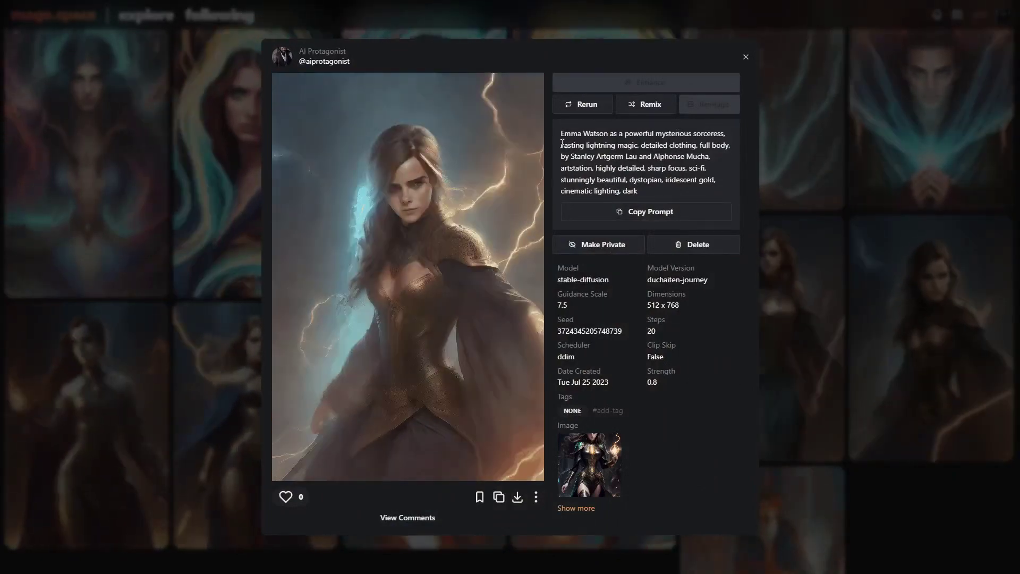
{"action": "triple_click", "coordinate": [665, 188]}
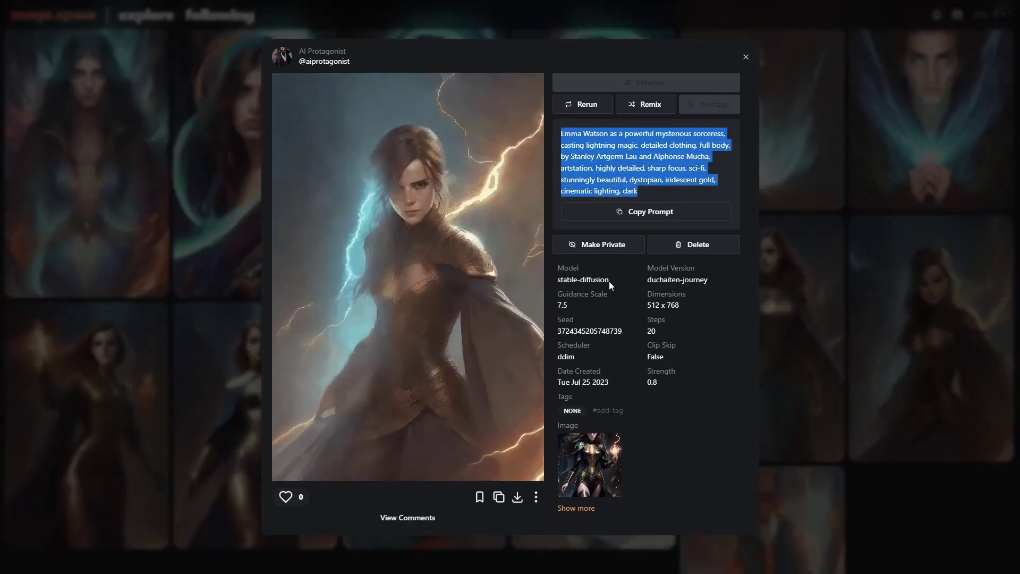
{"action": "mouse_move", "coordinate": [569, 461]}
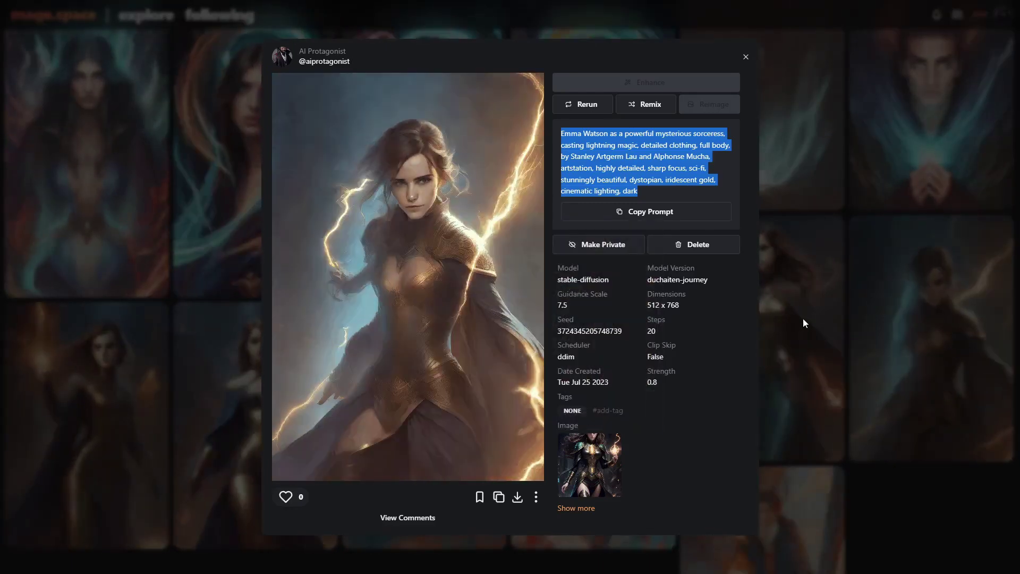
{"action": "left_click", "coordinate": [802, 318]}
- View the glowing-energy young mage's details, then close them
{"action": "scroll", "coordinate": [540, 400], "scroll_direction": "up", "scroll_amount": 6}
{"action": "scroll", "coordinate": [540, 400], "scroll_direction": "up", "scroll_amount": 2}
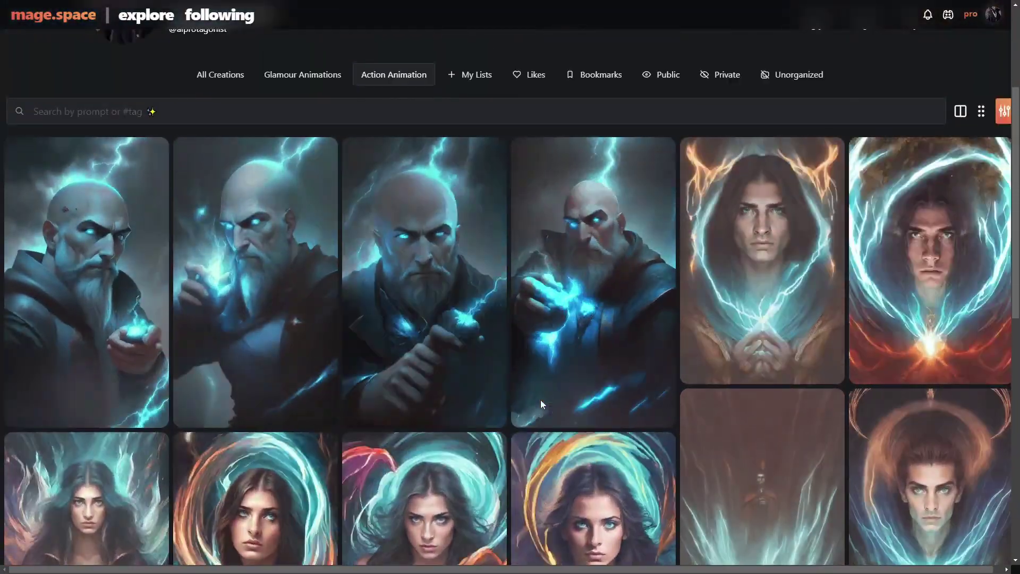
{"action": "scroll", "coordinate": [508, 202], "scroll_direction": "down", "scroll_amount": 1}
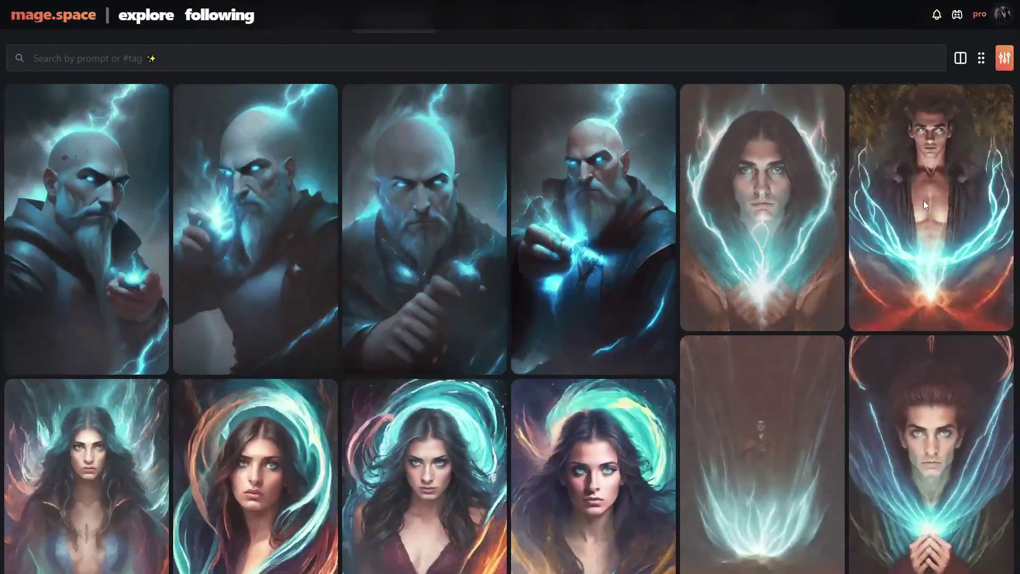
{"action": "left_click", "coordinate": [923, 199]}
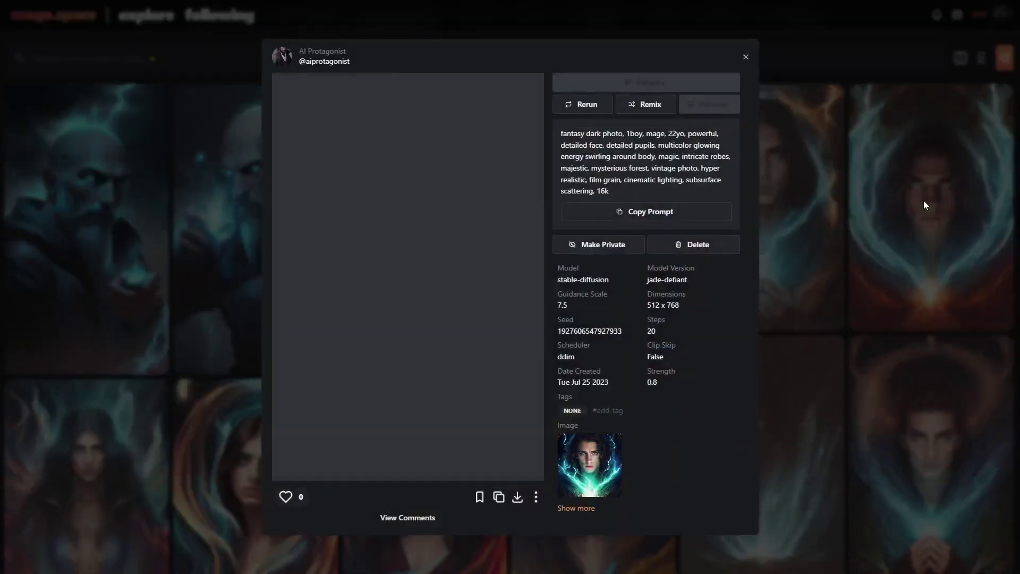
{"action": "mouse_move", "coordinate": [579, 487]}
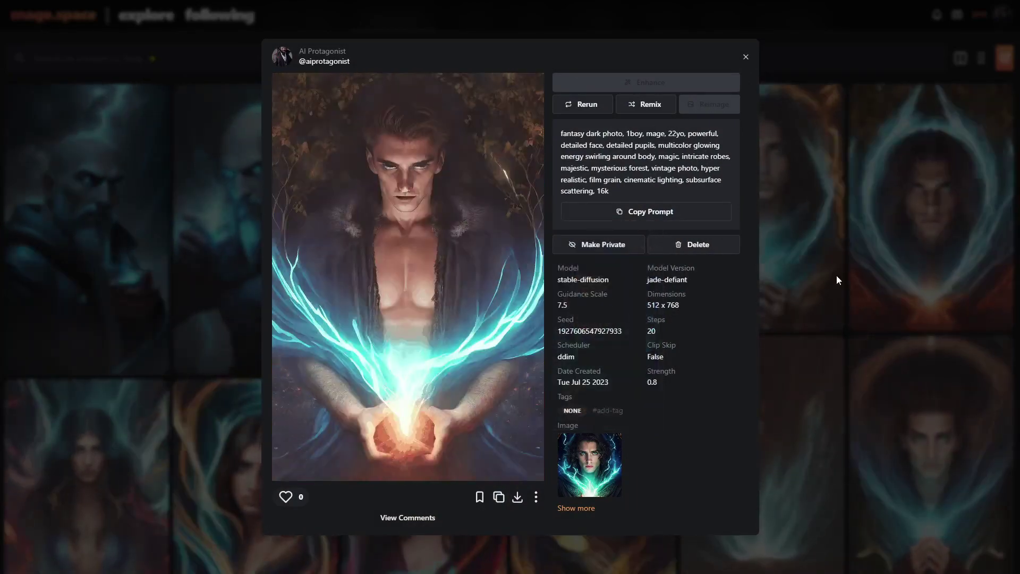
{"action": "left_click", "coordinate": [853, 288]}
- Switch the gallery to the Glamour Animations collection and scroll through it
{"action": "scroll", "coordinate": [557, 383], "scroll_direction": "up", "scroll_amount": 4}
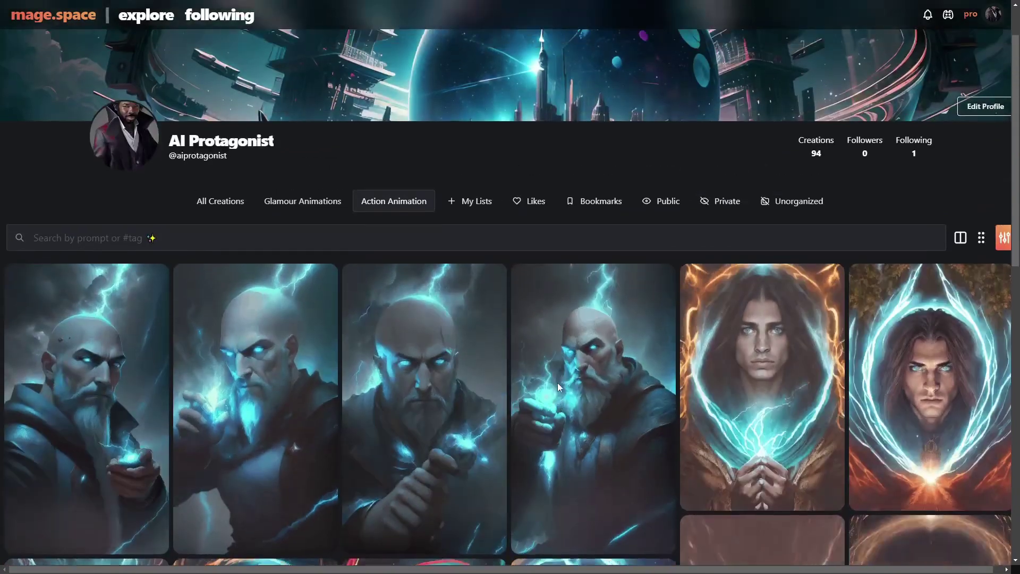
{"action": "left_click", "coordinate": [303, 234]}
{"action": "scroll", "coordinate": [308, 274], "scroll_direction": "down", "scroll_amount": 6}
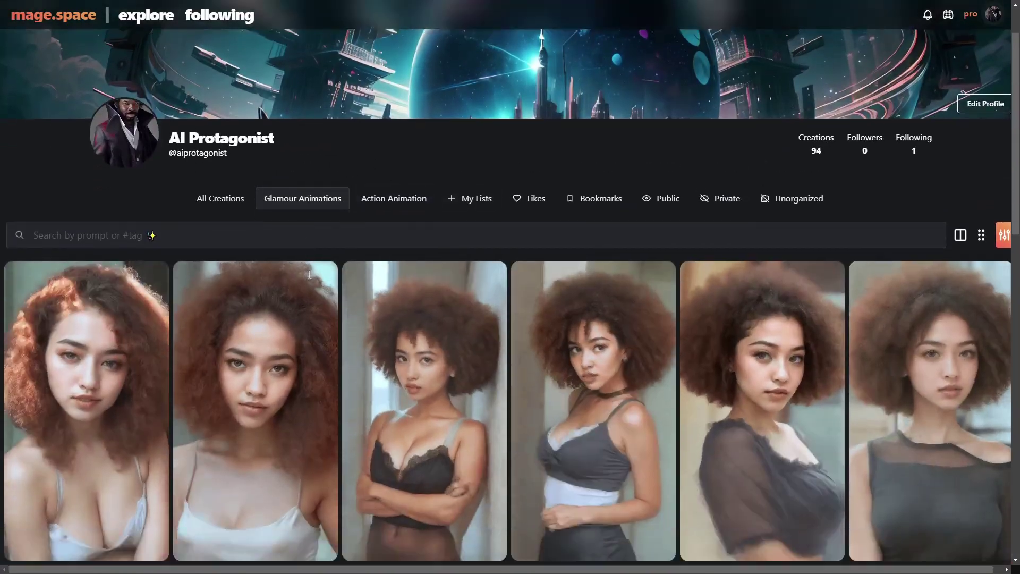
{"action": "scroll", "coordinate": [311, 279], "scroll_direction": "down", "scroll_amount": 7}
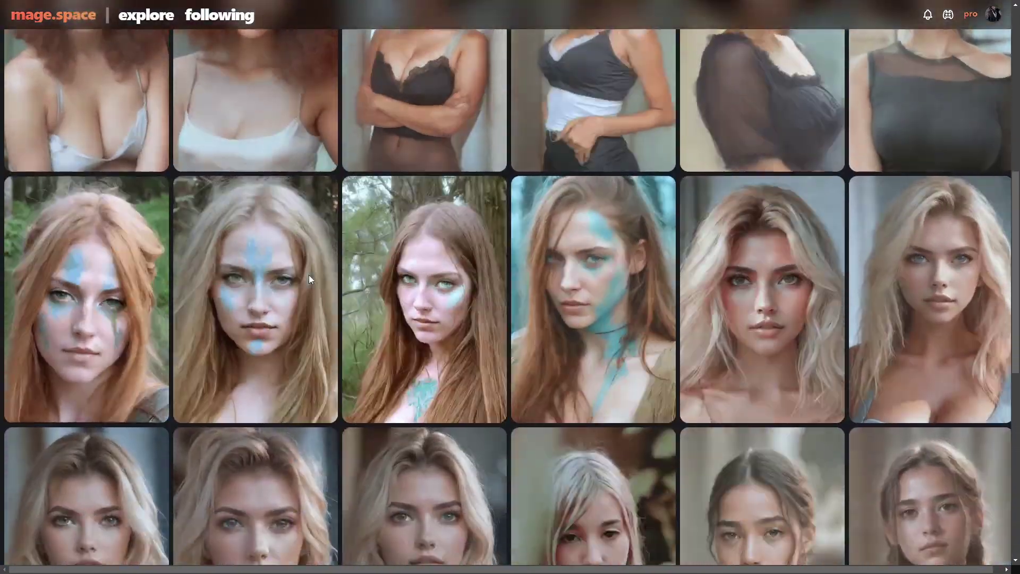
{"action": "scroll", "coordinate": [311, 279], "scroll_direction": "up", "scroll_amount": 3}
{"action": "scroll", "coordinate": [311, 279], "scroll_direction": "up", "scroll_amount": 6}
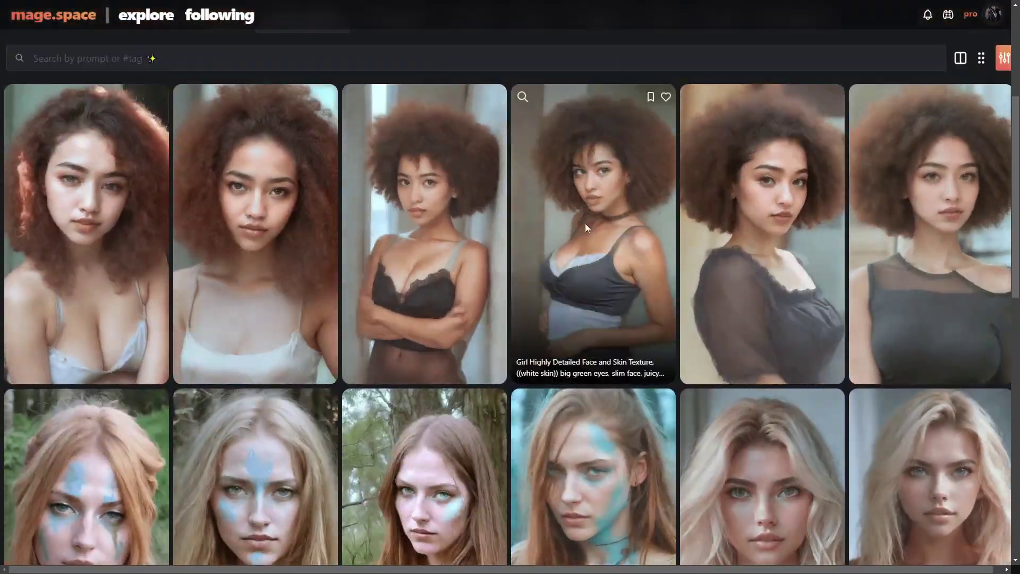
- Inspect the details of the curly-haired portrait and two braided-hair portraits
{"action": "left_click", "coordinate": [623, 292]}
{"action": "mouse_move", "coordinate": [610, 423]}
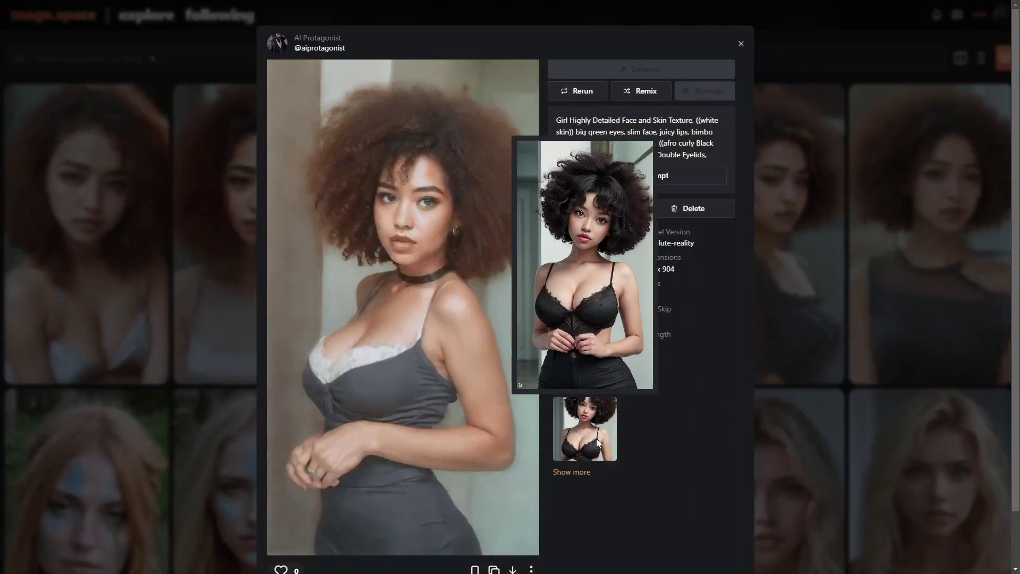
{"action": "left_click", "coordinate": [837, 372]}
{"action": "scroll", "coordinate": [560, 314], "scroll_direction": "down", "scroll_amount": 1}
{"action": "scroll", "coordinate": [559, 314], "scroll_direction": "down", "scroll_amount": 7}
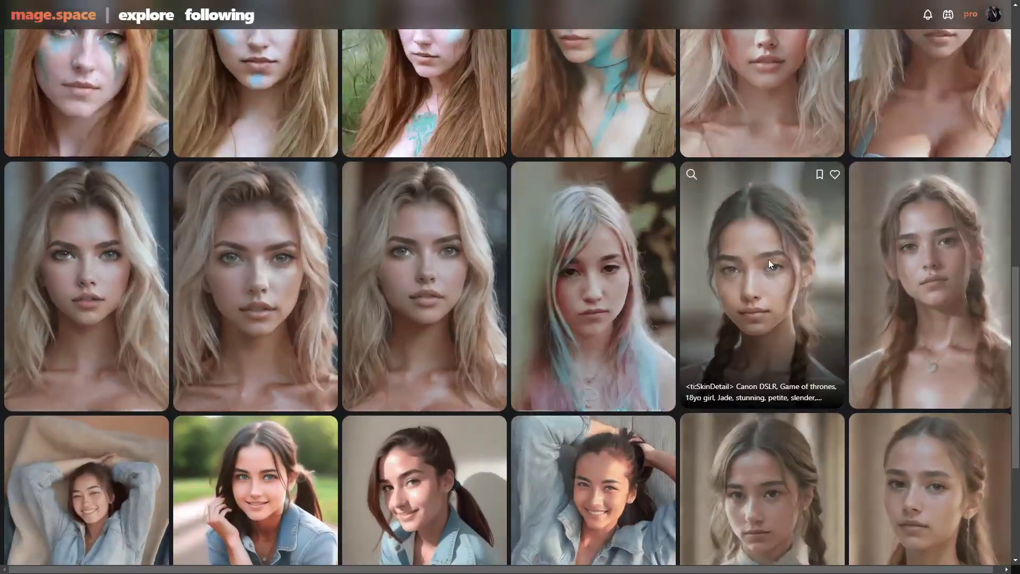
{"action": "left_click", "coordinate": [768, 259]}
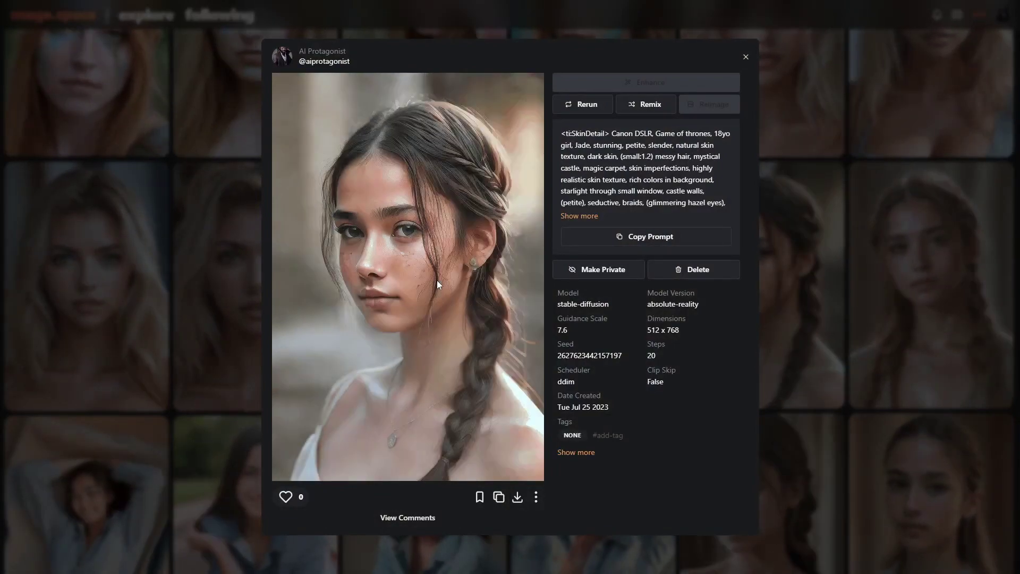
{"action": "left_click", "coordinate": [810, 278]}
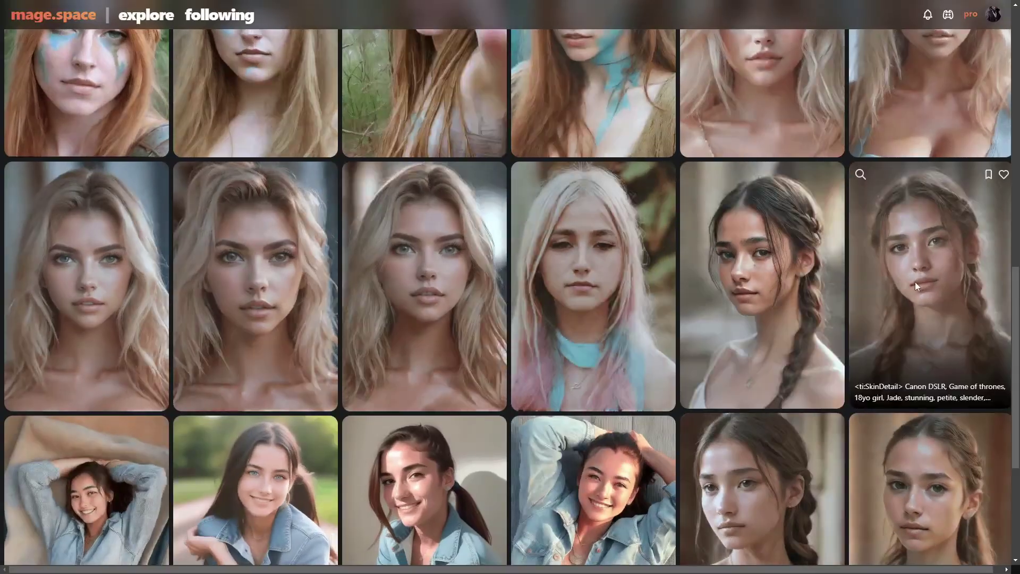
{"action": "left_click", "coordinate": [916, 282]}
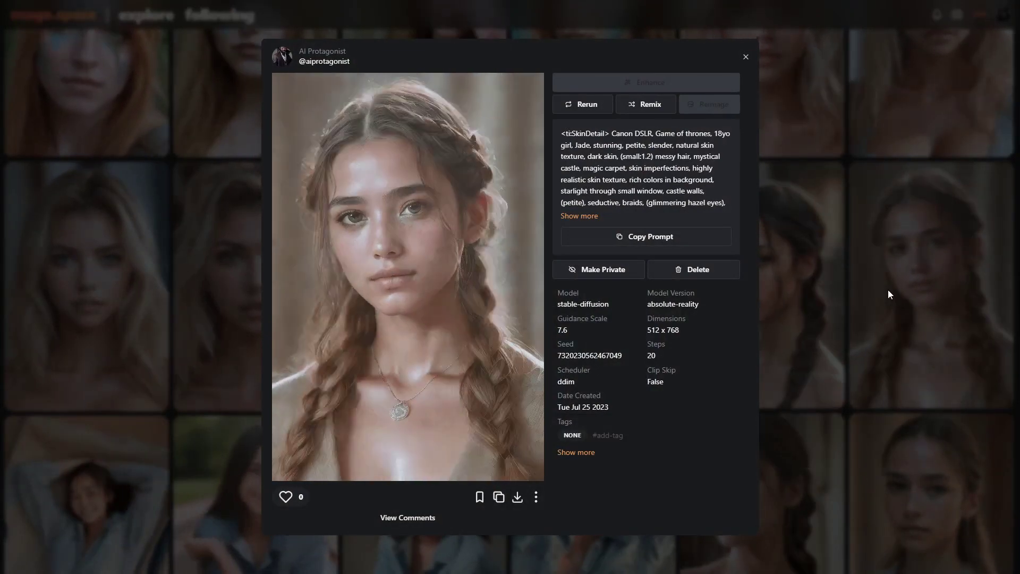
{"action": "left_click", "coordinate": [889, 293]}
- Return the gallery to the All Creations collection
{"action": "scroll", "coordinate": [533, 334], "scroll_direction": "up", "scroll_amount": 5}
{"action": "scroll", "coordinate": [531, 331], "scroll_direction": "up", "scroll_amount": 5}
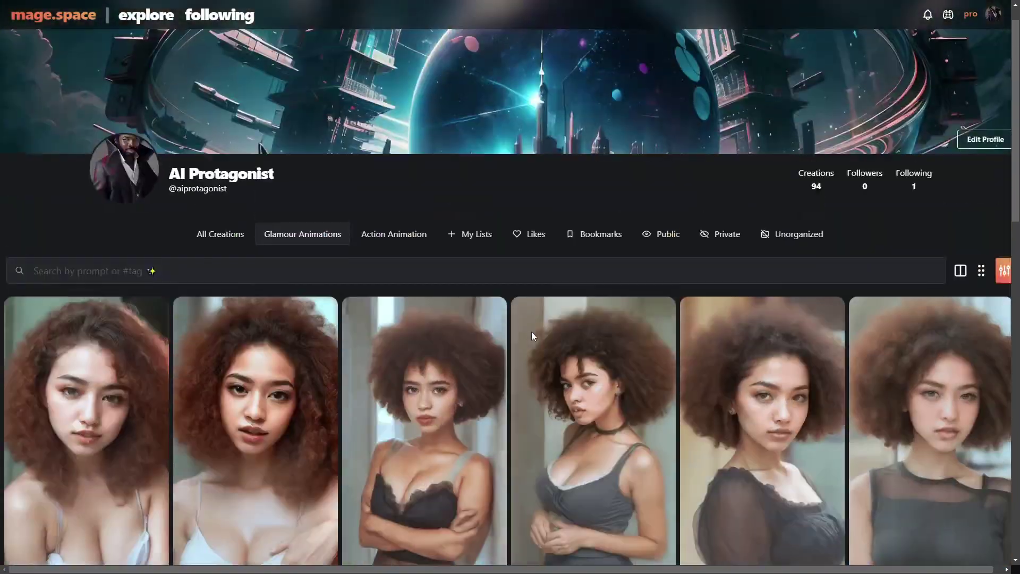
{"action": "left_click", "coordinate": [223, 235]}
- Scroll through your creations and view the braided girl in dark leather's details
{"action": "scroll", "coordinate": [424, 346], "scroll_direction": "down", "scroll_amount": 20}
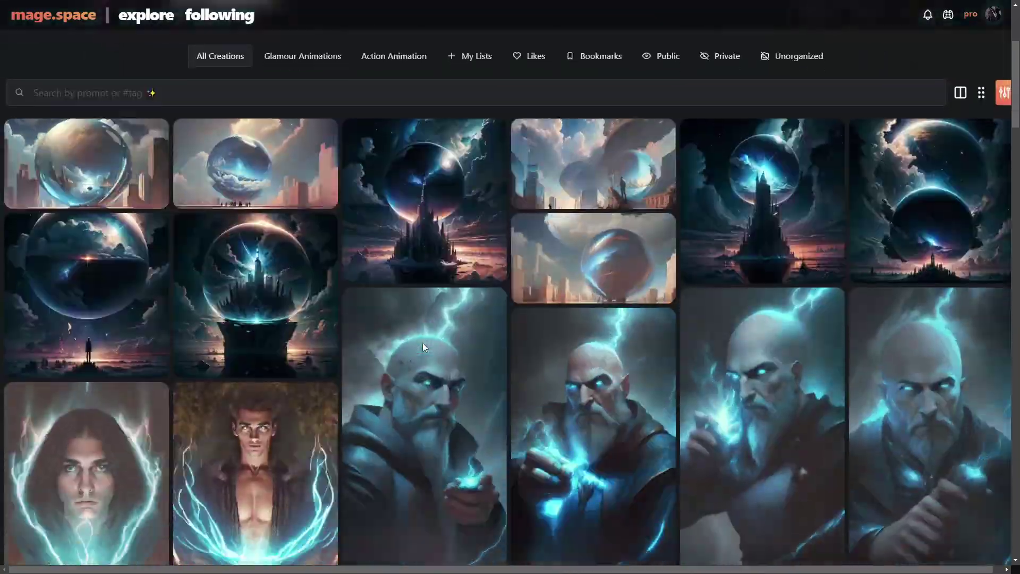
{"action": "scroll", "coordinate": [423, 347], "scroll_direction": "down", "scroll_amount": 12}
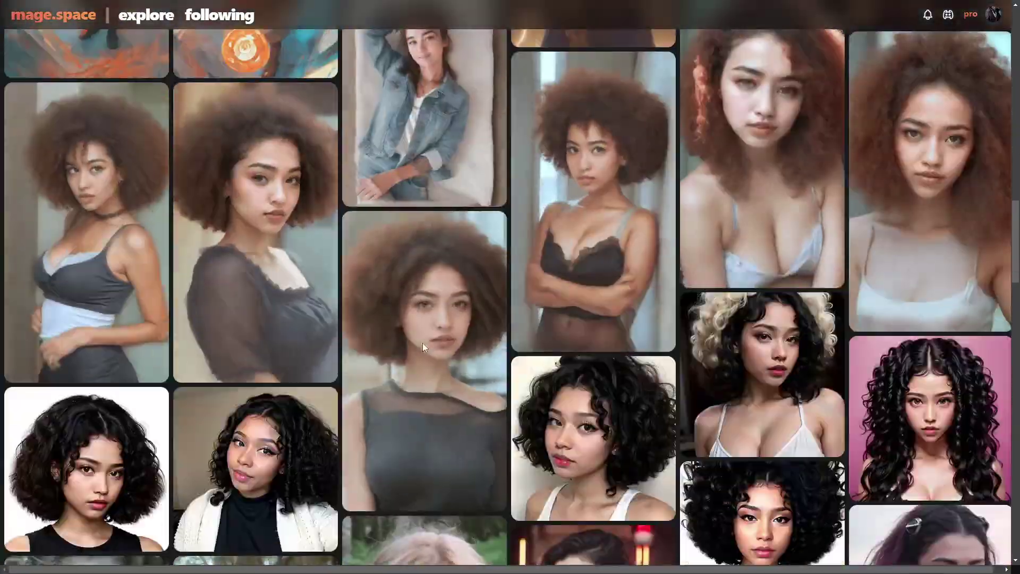
{"action": "scroll", "coordinate": [423, 346], "scroll_direction": "down", "scroll_amount": 12}
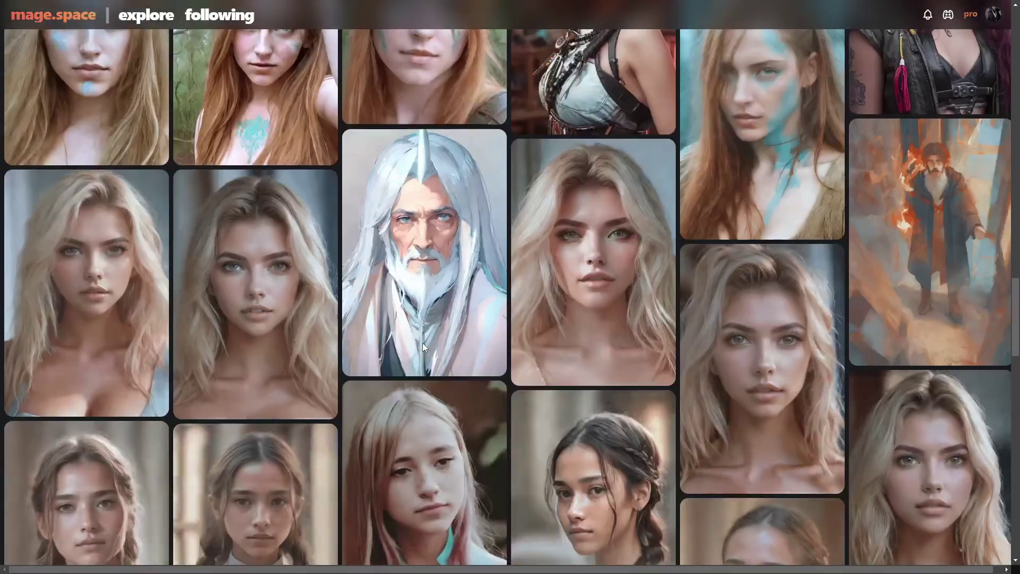
{"action": "scroll", "coordinate": [422, 342], "scroll_direction": "down", "scroll_amount": 2}
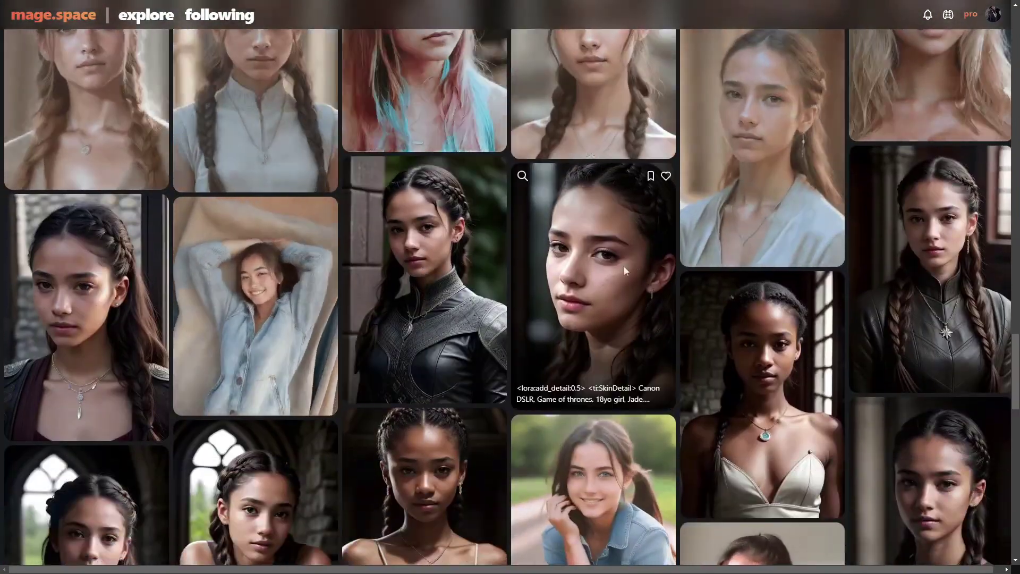
{"action": "scroll", "coordinate": [459, 339], "scroll_direction": "up", "scroll_amount": 1}
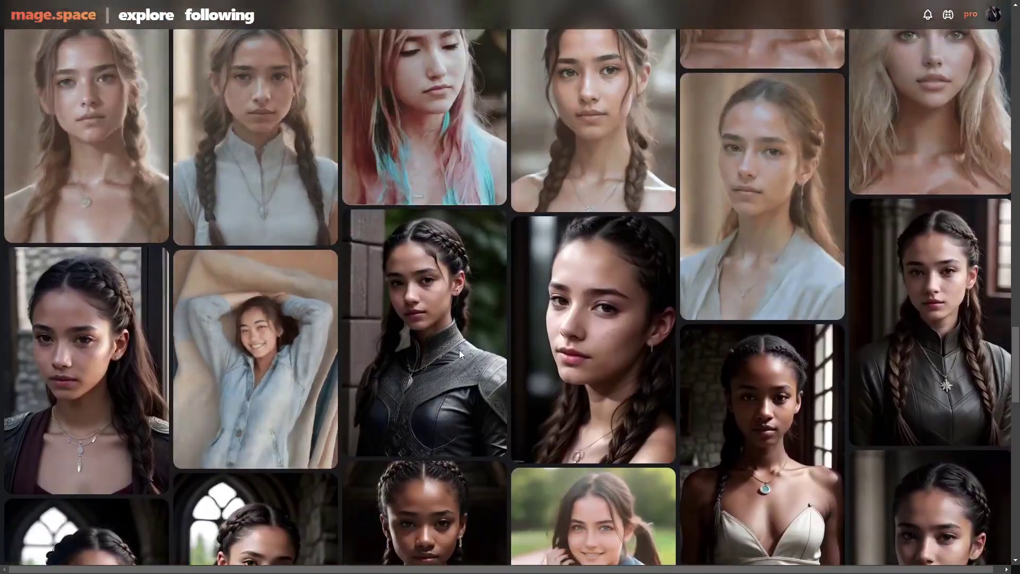
{"action": "left_click", "coordinate": [437, 351]}
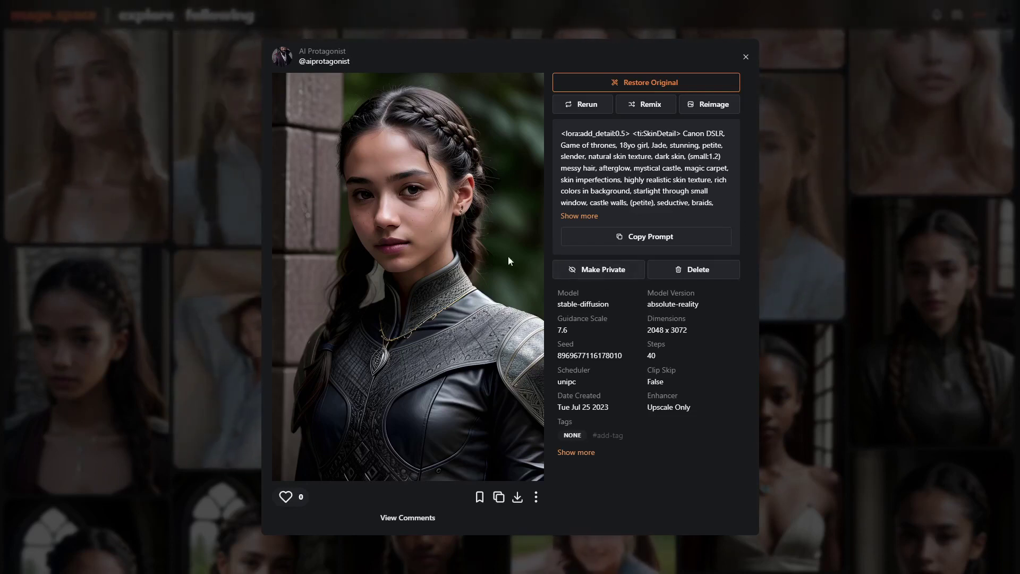
{"action": "left_click", "coordinate": [854, 306]}
- View the jean-jacket portrait's details
{"action": "scroll", "coordinate": [754, 347], "scroll_direction": "up", "scroll_amount": 2}
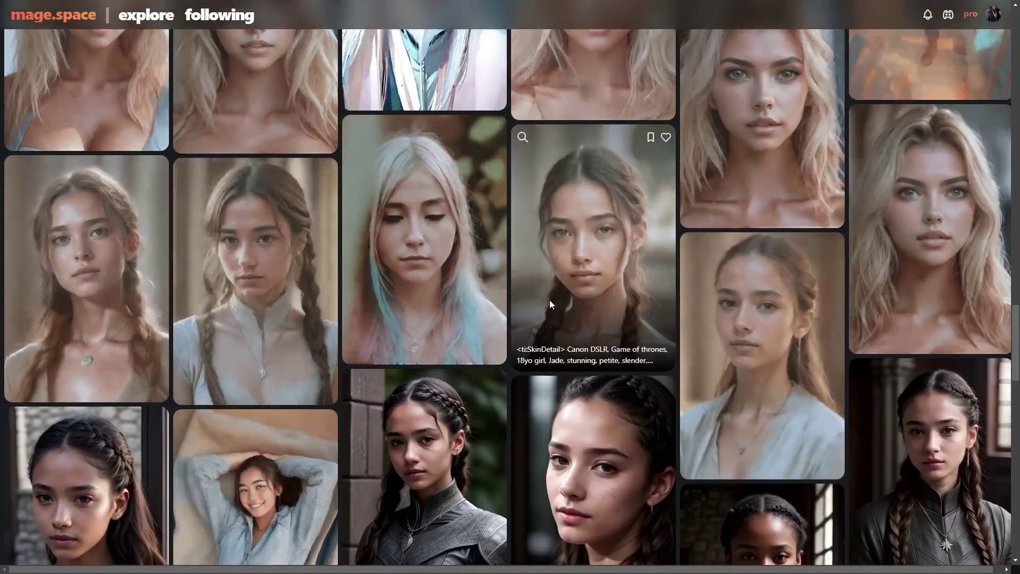
{"action": "scroll", "coordinate": [739, 321], "scroll_direction": "down", "scroll_amount": 1}
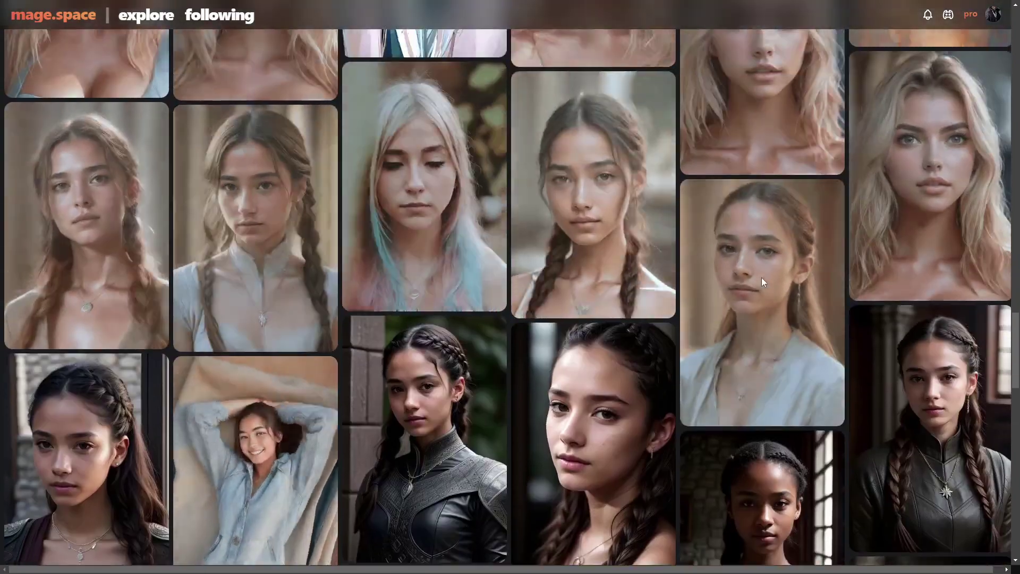
{"action": "scroll", "coordinate": [522, 272], "scroll_direction": "up", "scroll_amount": 2}
{"action": "scroll", "coordinate": [522, 272], "scroll_direction": "down", "scroll_amount": 7}
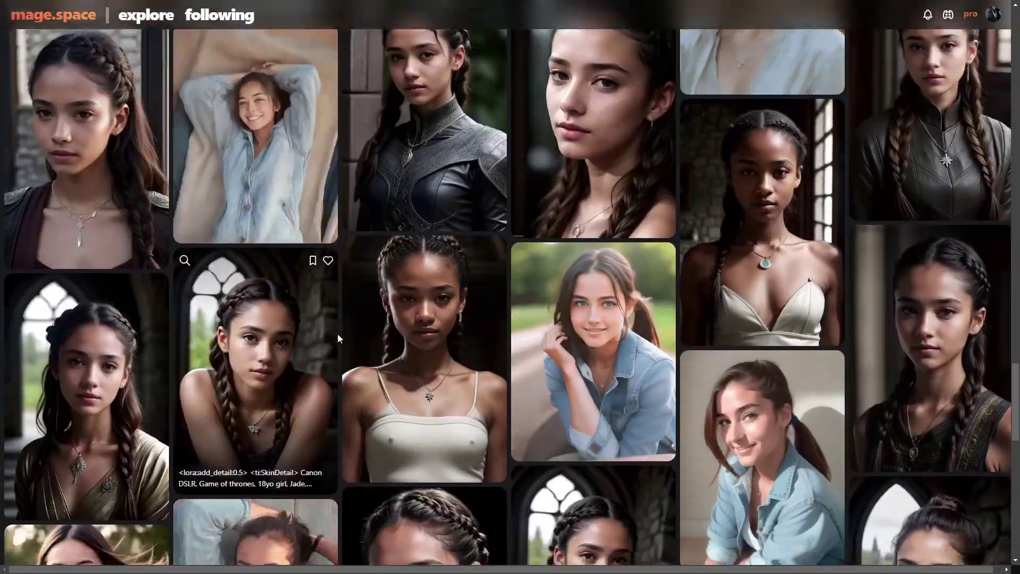
{"action": "scroll", "coordinate": [337, 338], "scroll_direction": "down", "scroll_amount": 20}
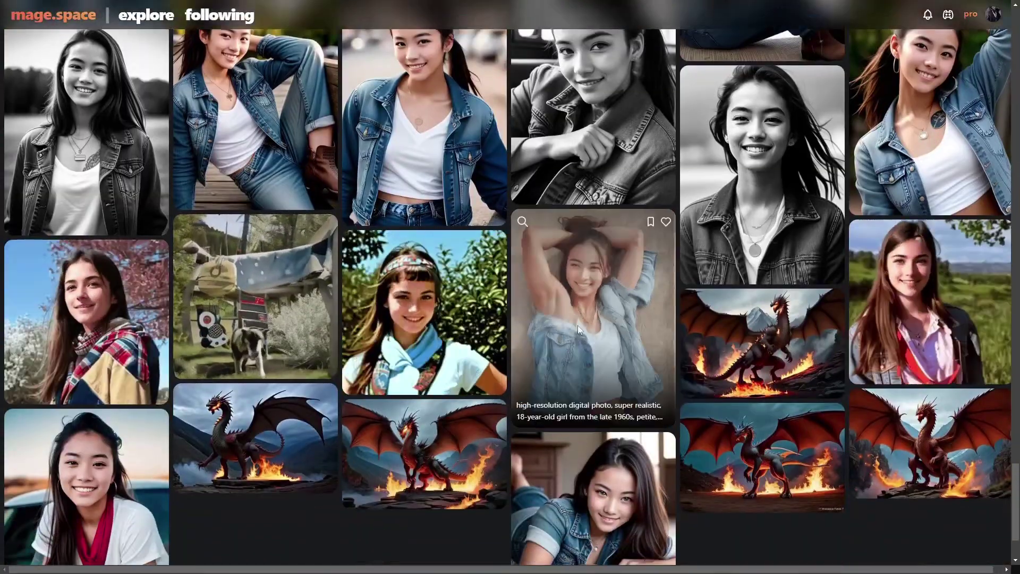
{"action": "scroll", "coordinate": [581, 315], "scroll_direction": "up", "scroll_amount": 2}
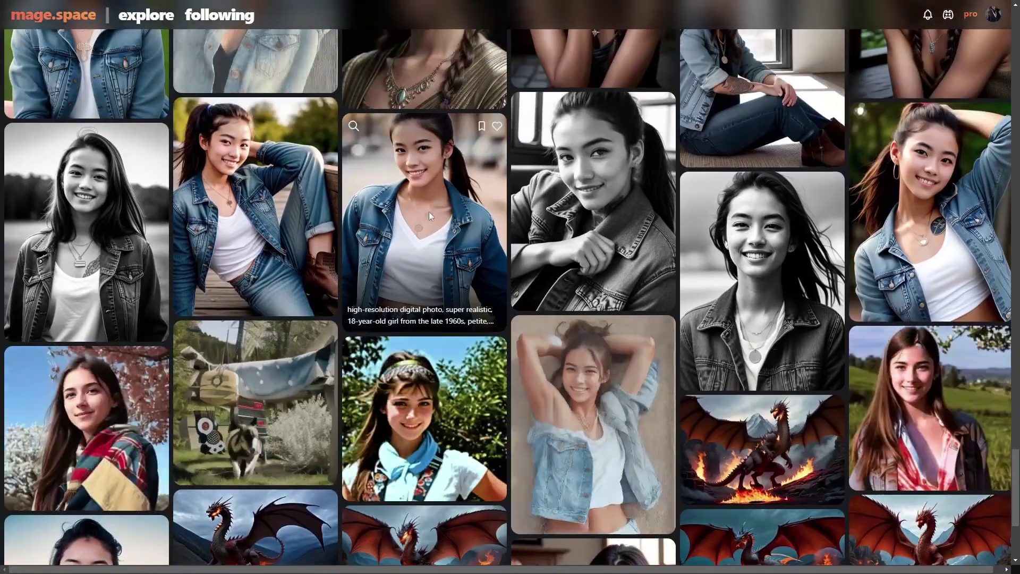
{"action": "left_click", "coordinate": [429, 214]}
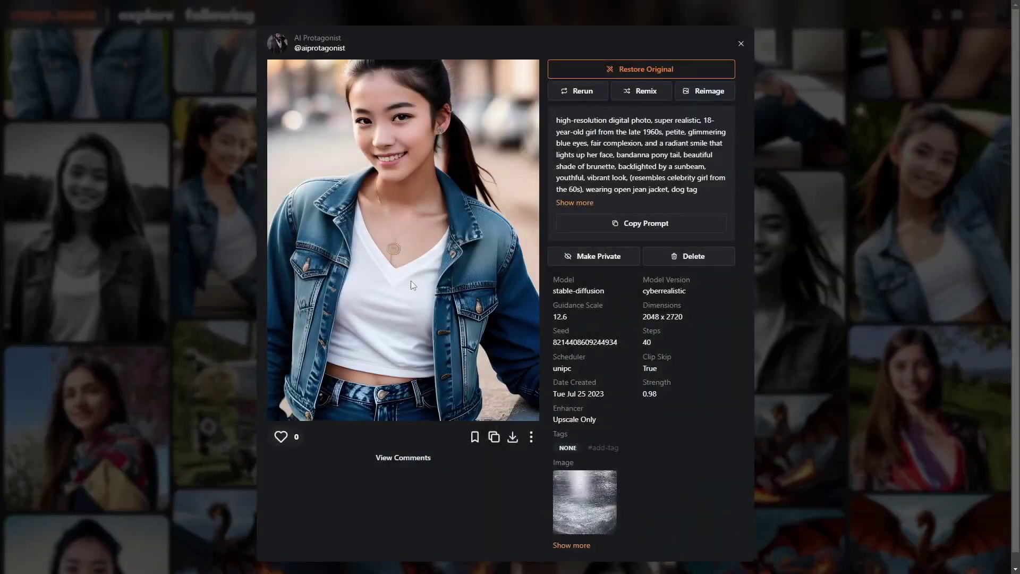
{"action": "left_click", "coordinate": [842, 245]}
- View the hand-behind-head and reclining jean-jacket portraits' details
{"action": "left_click", "coordinate": [917, 192]}
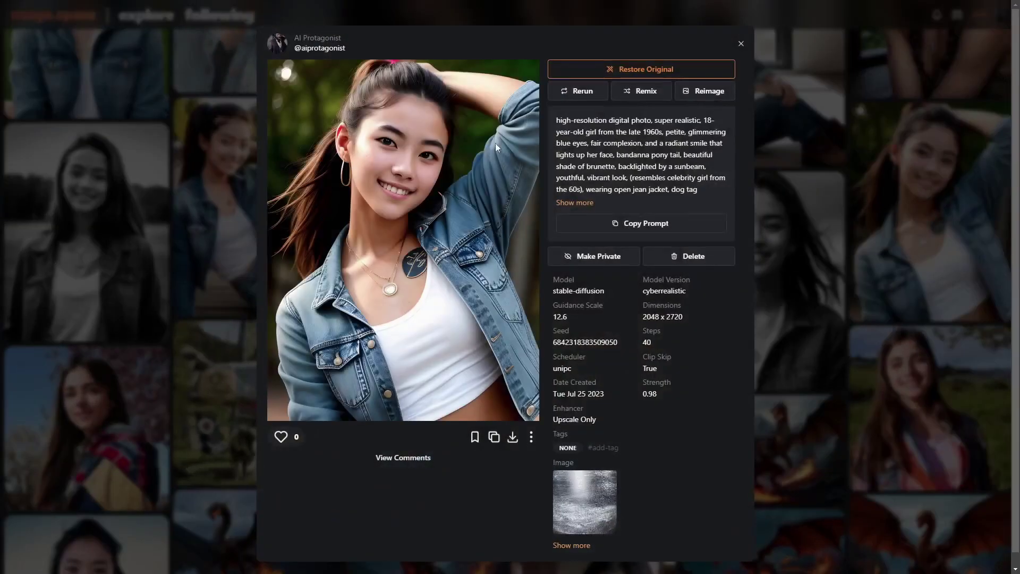
{"action": "left_click", "coordinate": [893, 158]}
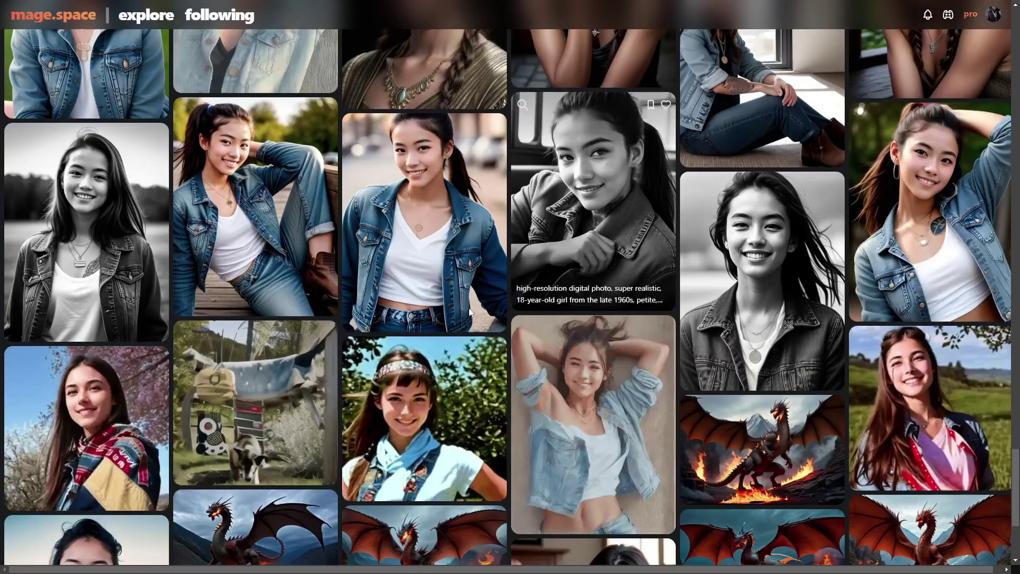
{"action": "scroll", "coordinate": [351, 375], "scroll_direction": "up", "scroll_amount": 5}
{"action": "left_click", "coordinate": [250, 260]}
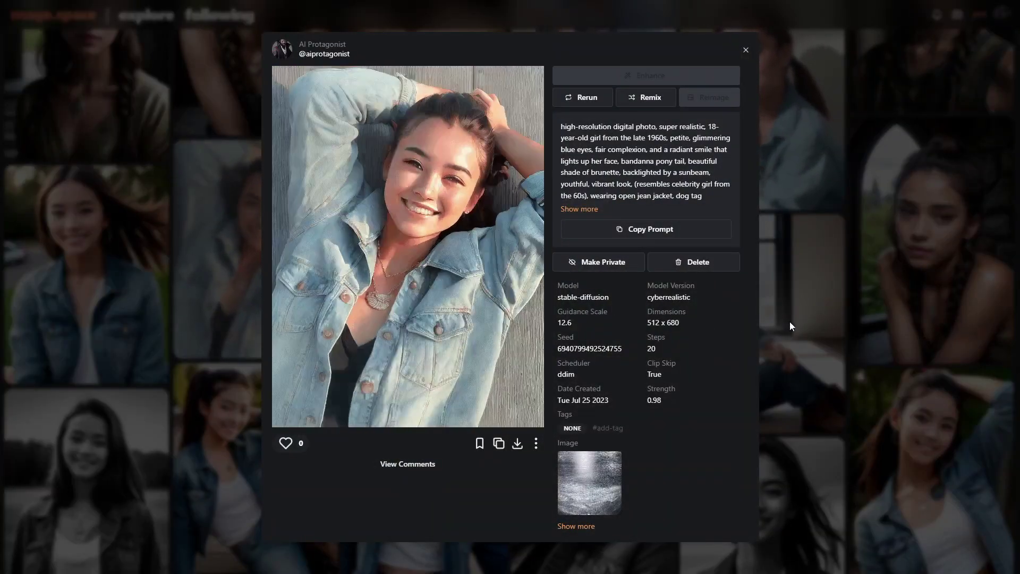
{"action": "left_click", "coordinate": [790, 323]}
- Scroll back to the profile banner and go to the community Explore page
{"action": "scroll", "coordinate": [630, 352], "scroll_direction": "up", "scroll_amount": 5}
{"action": "scroll", "coordinate": [630, 351], "scroll_direction": "up", "scroll_amount": 15}
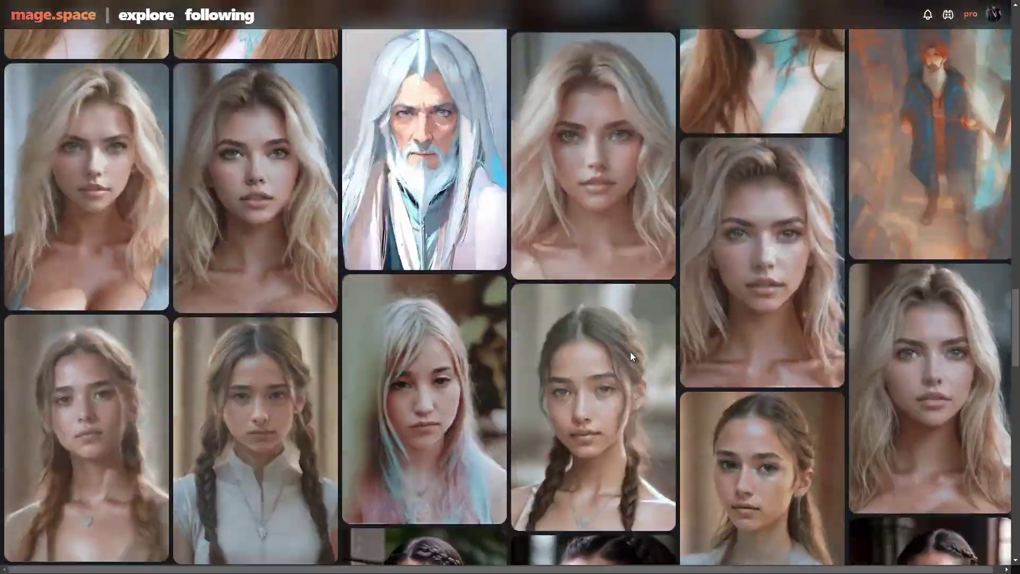
{"action": "scroll", "coordinate": [629, 351], "scroll_direction": "up", "scroll_amount": 15}
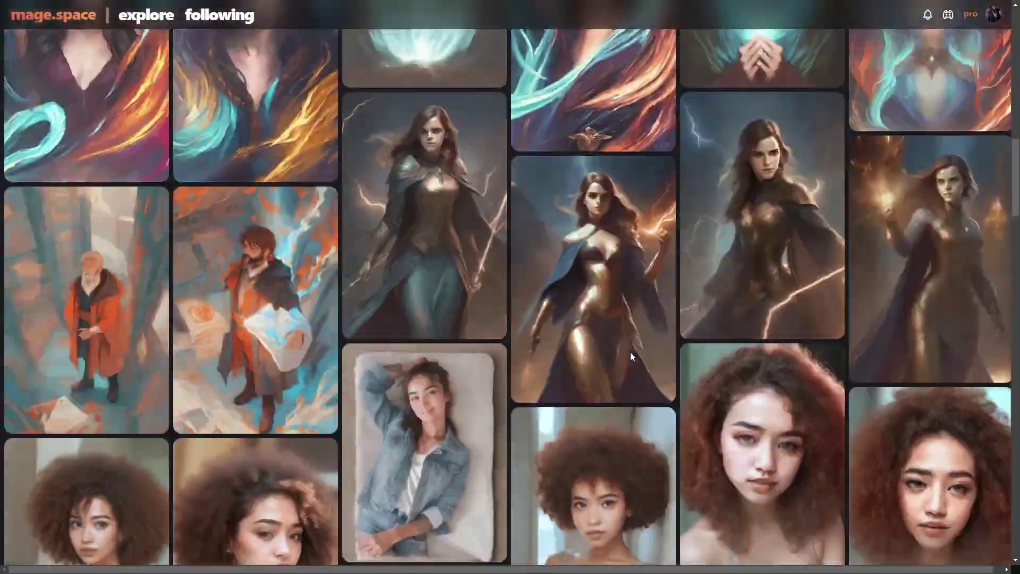
{"action": "scroll", "coordinate": [629, 351], "scroll_direction": "up", "scroll_amount": 2}
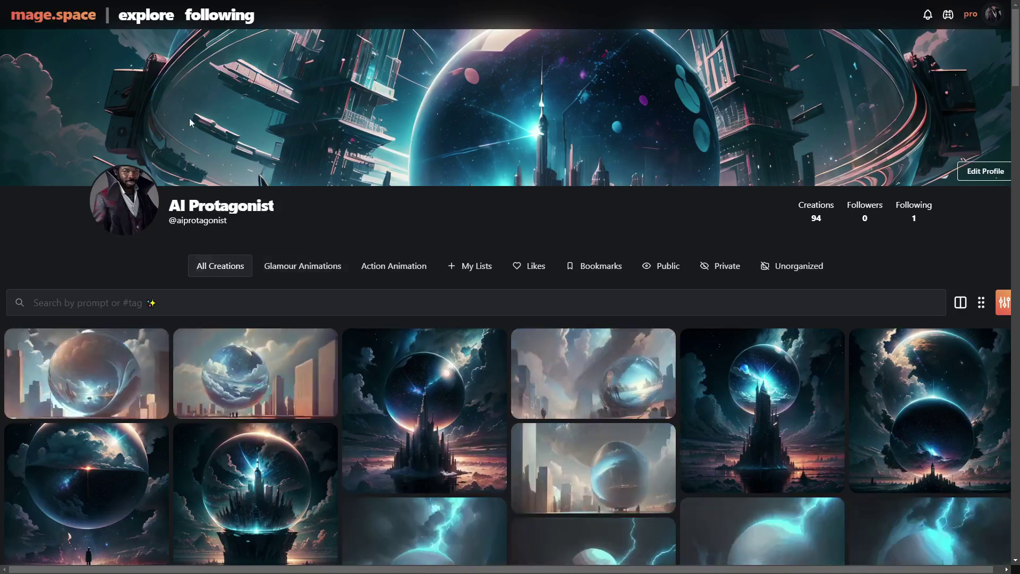
{"action": "left_click", "coordinate": [127, 17]}
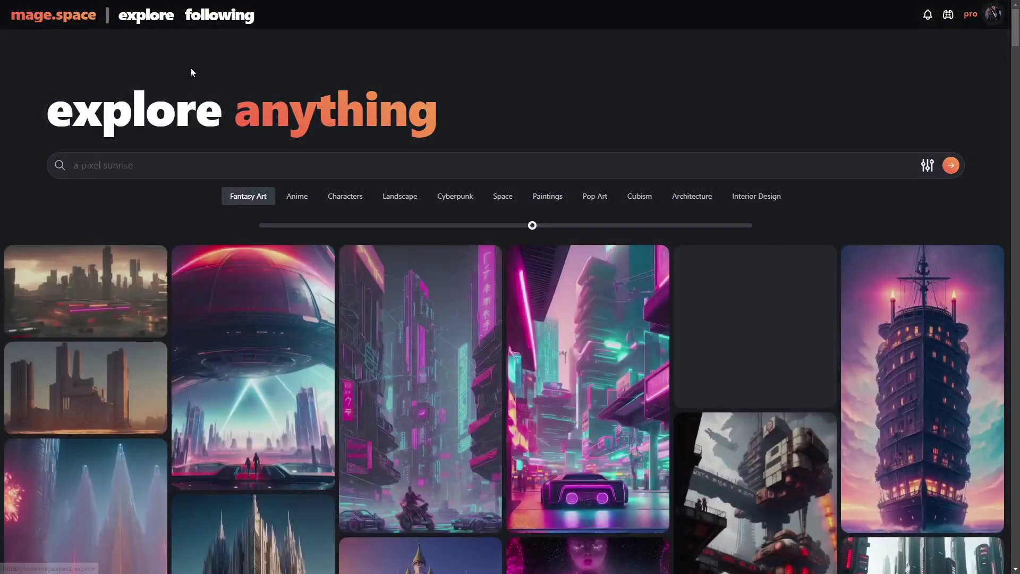
- Scroll down through the Fantasy Art explore grid and back to the top
{"action": "scroll", "coordinate": [348, 314], "scroll_direction": "down", "scroll_amount": 7}
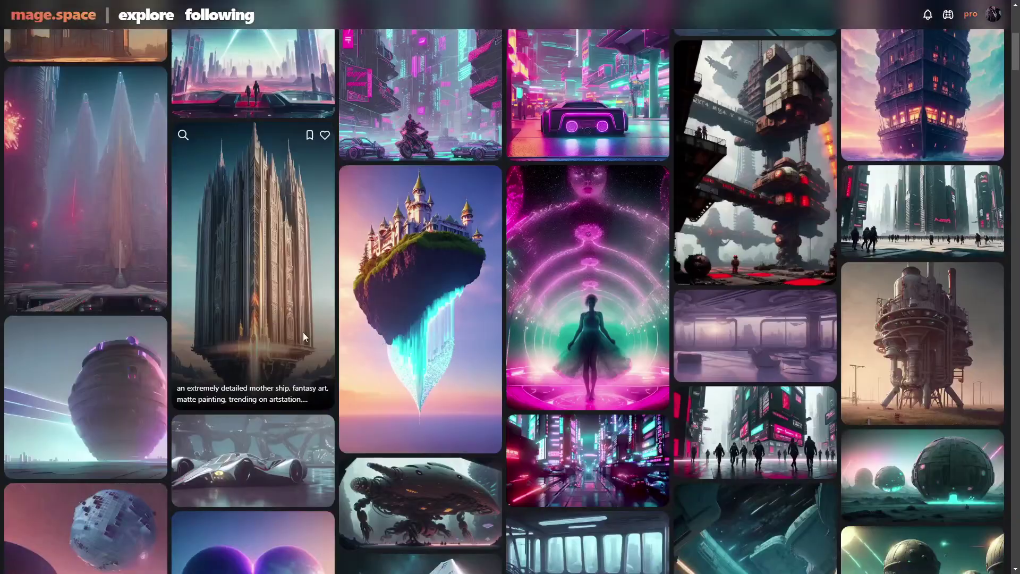
{"action": "scroll", "coordinate": [303, 332], "scroll_direction": "down", "scroll_amount": 8}
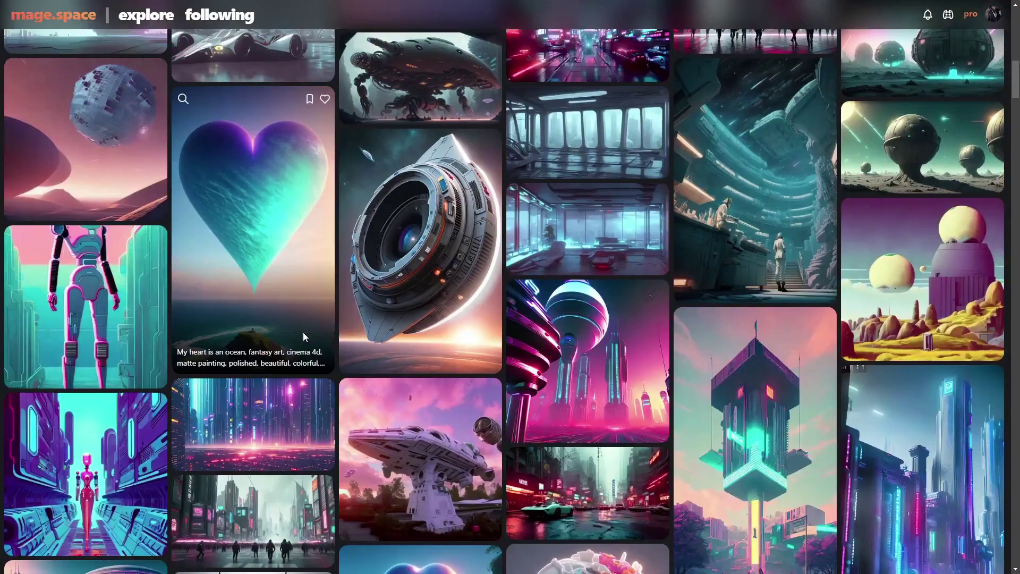
{"action": "scroll", "coordinate": [303, 332], "scroll_direction": "down", "scroll_amount": 10}
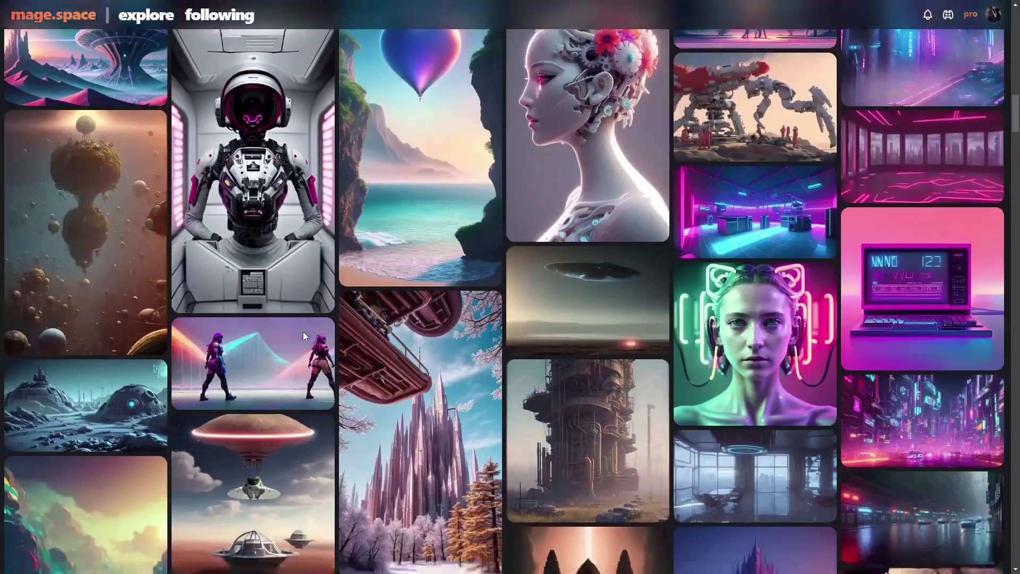
{"action": "scroll", "coordinate": [303, 332], "scroll_direction": "down", "scroll_amount": 11}
{"action": "scroll", "coordinate": [303, 331], "scroll_direction": "up", "scroll_amount": 15}
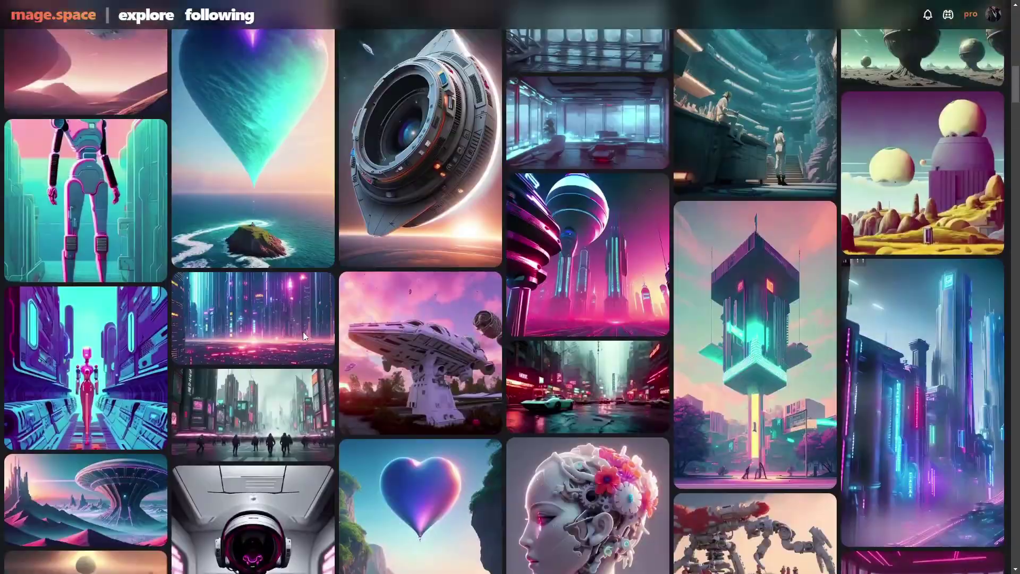
{"action": "scroll", "coordinate": [303, 332], "scroll_direction": "up", "scroll_amount": 15}
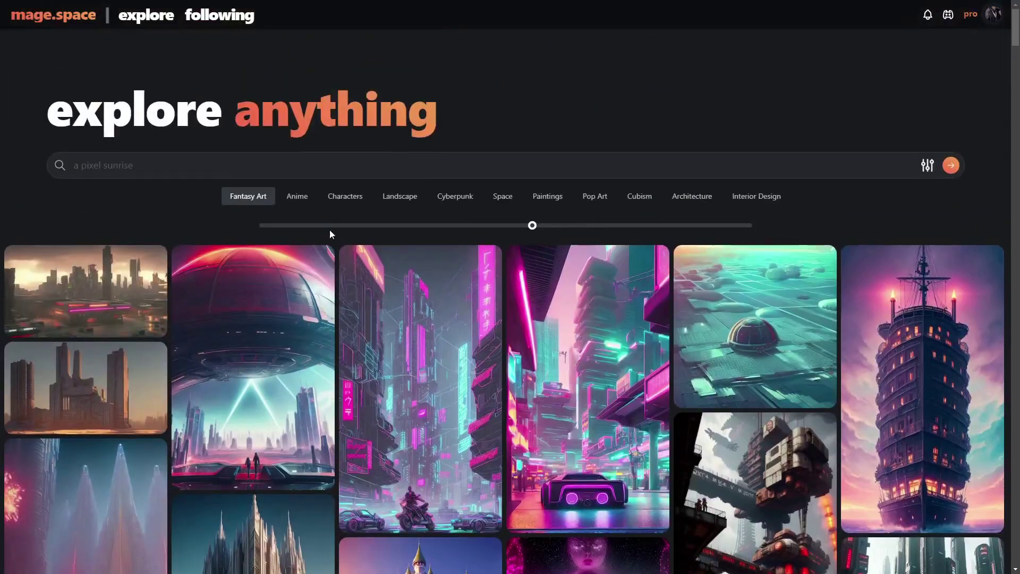
- Filter the explore gallery to Characters and scroll through the results
{"action": "left_click", "coordinate": [335, 204]}
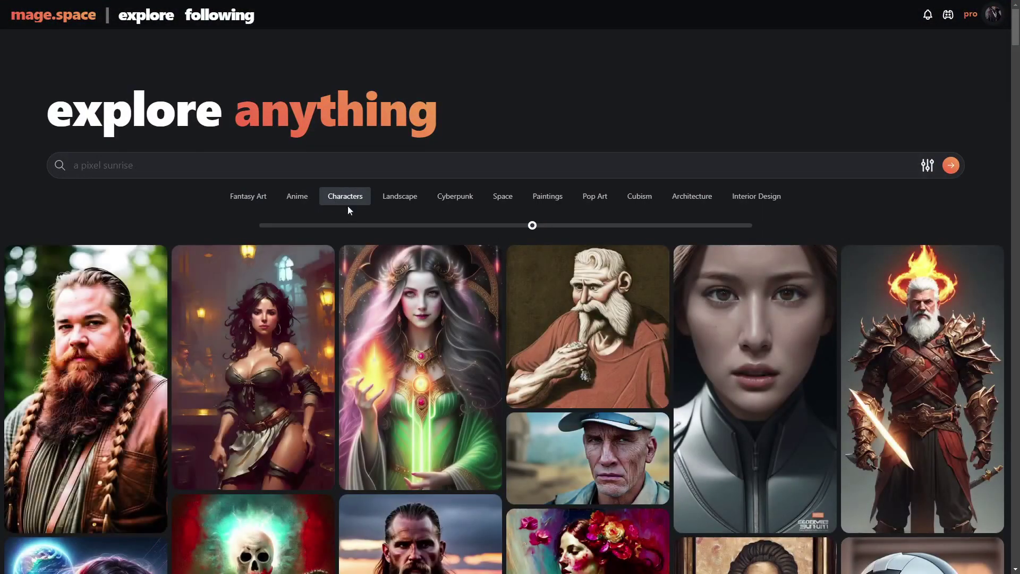
{"action": "scroll", "coordinate": [448, 366], "scroll_direction": "down", "scroll_amount": 10}
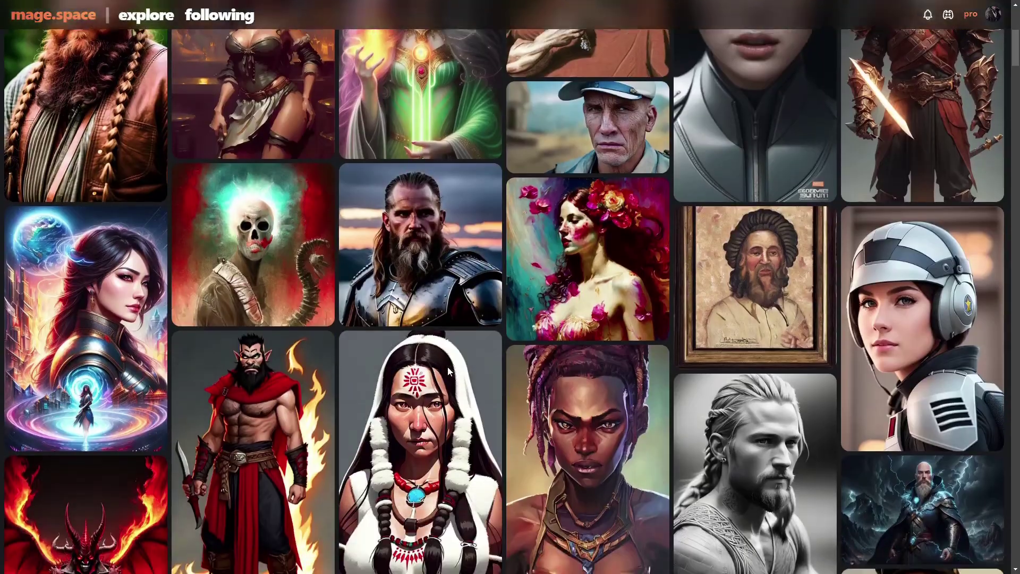
{"action": "scroll", "coordinate": [447, 367], "scroll_direction": "down", "scroll_amount": 7}
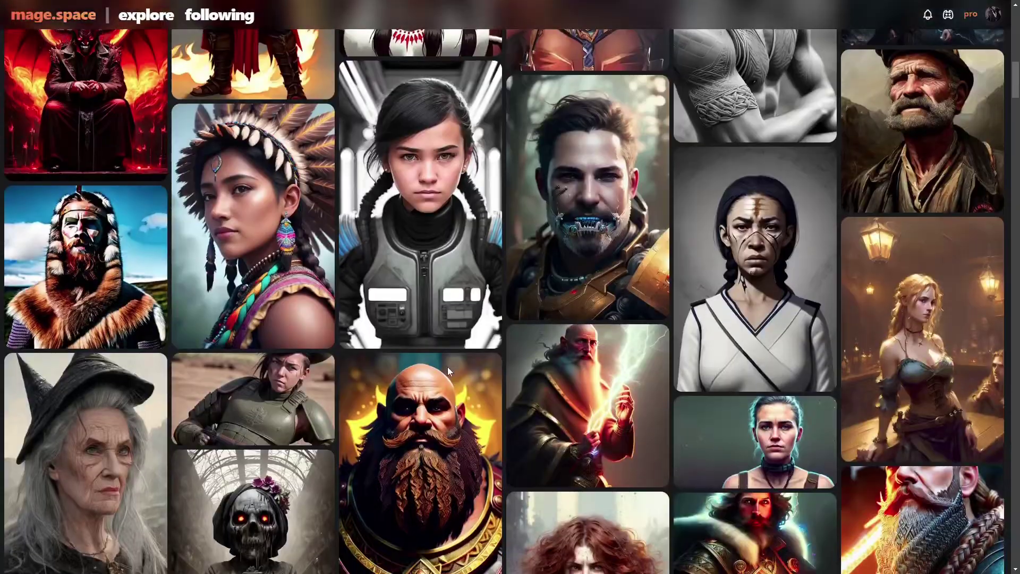
{"action": "scroll", "coordinate": [447, 366], "scroll_direction": "down", "scroll_amount": 8}
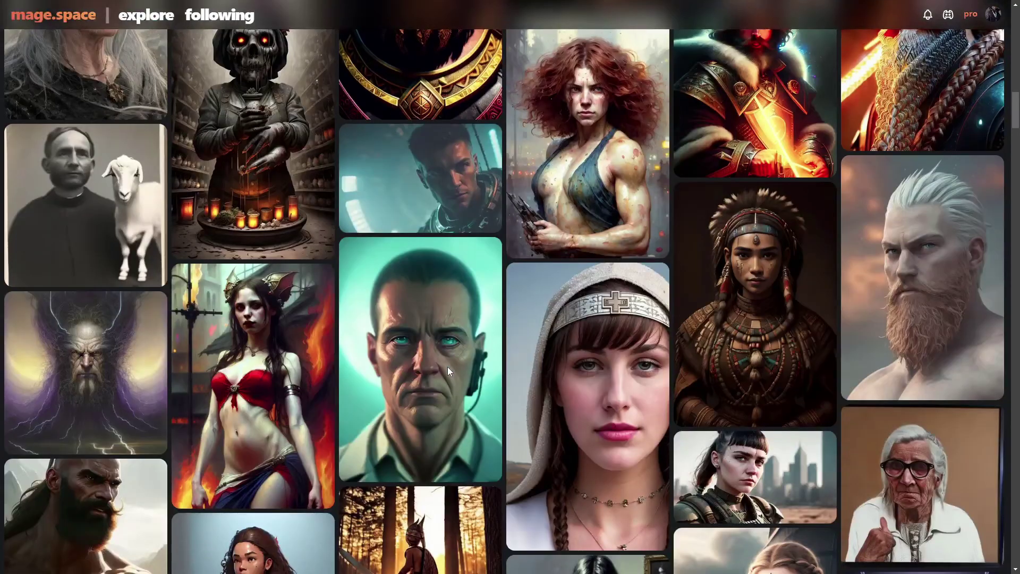
{"action": "scroll", "coordinate": [447, 366], "scroll_direction": "down", "scroll_amount": 6}
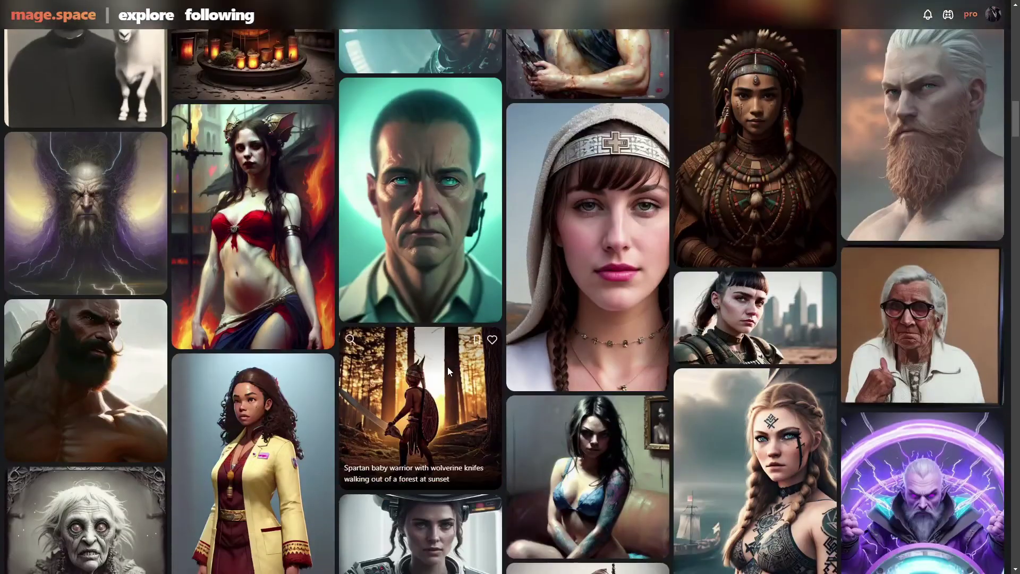
{"action": "scroll", "coordinate": [448, 370], "scroll_direction": "up", "scroll_amount": 10}
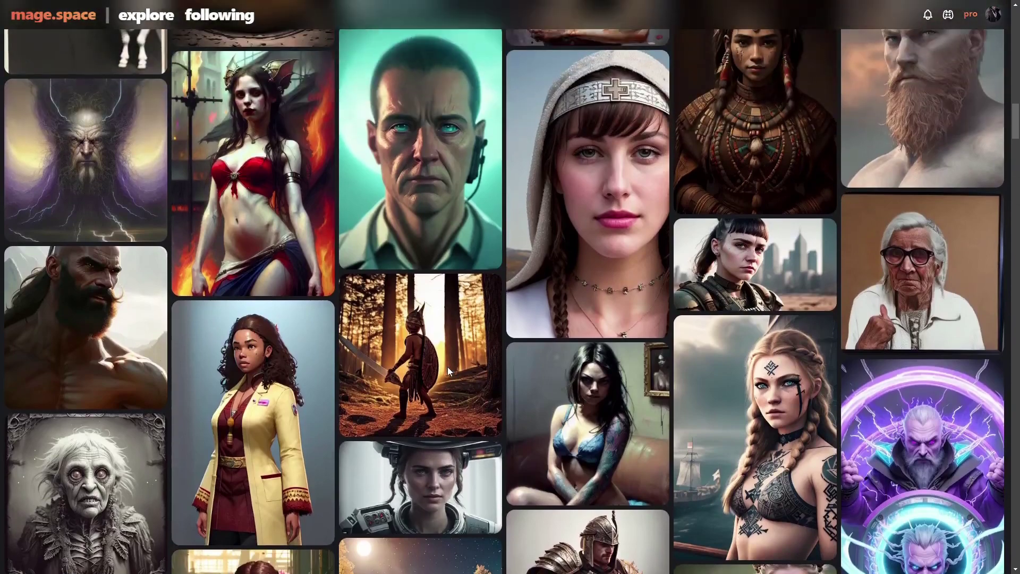
{"action": "scroll", "coordinate": [447, 367], "scroll_direction": "up", "scroll_amount": 3}
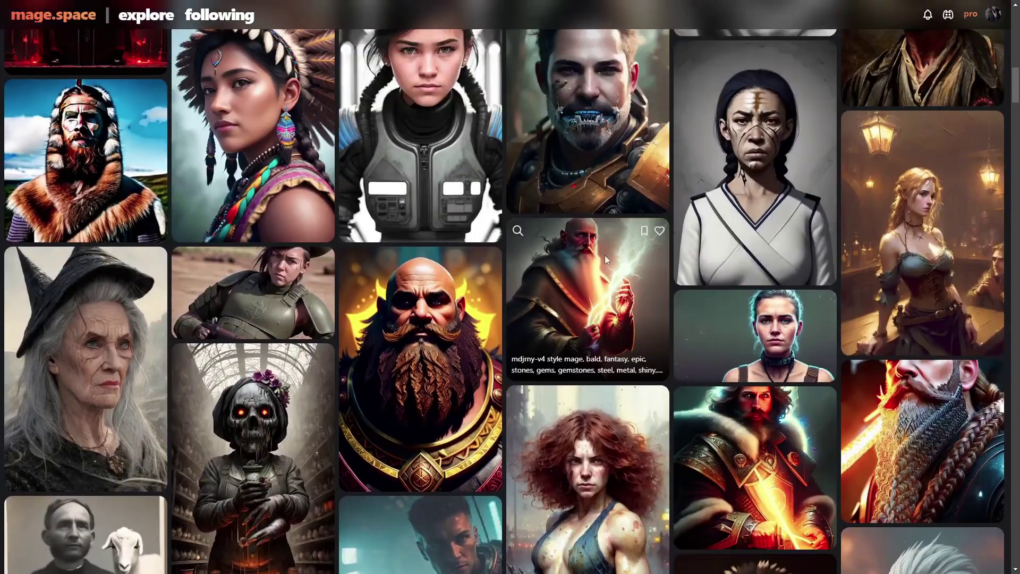
- View the lightning wizard and battle-weary soldier images' details
{"action": "left_click", "coordinate": [605, 256]}
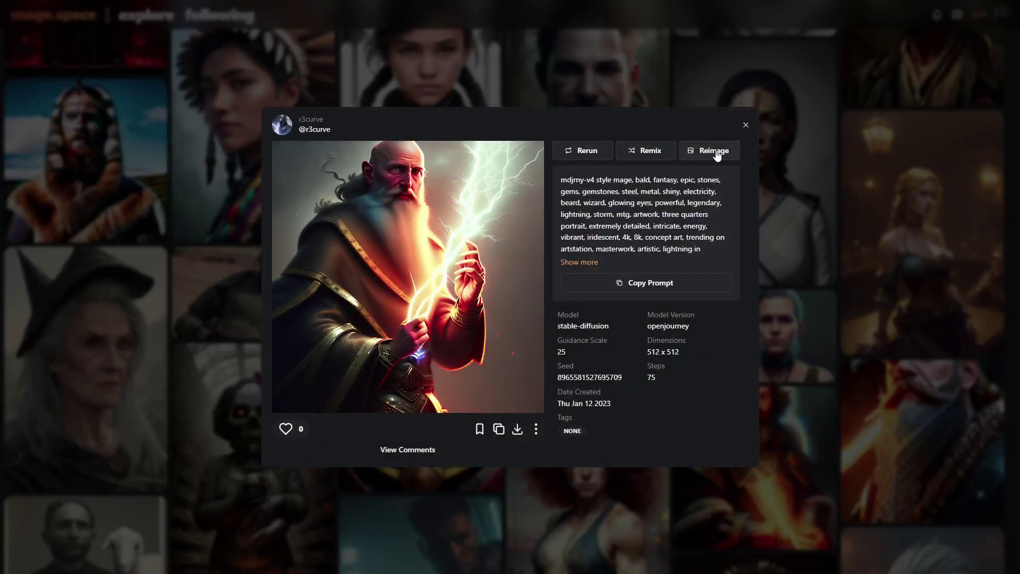
{"action": "left_click", "coordinate": [850, 358]}
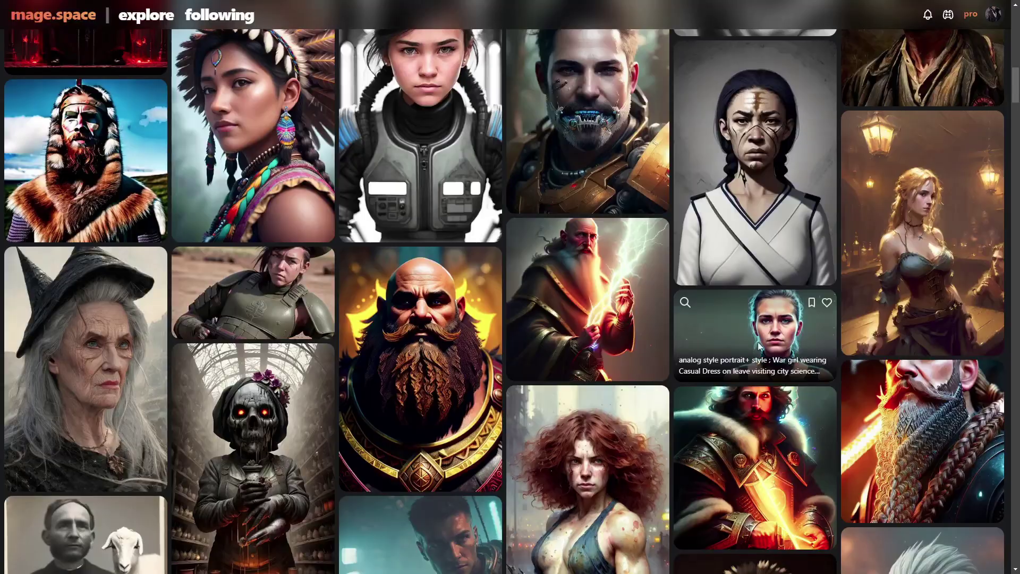
{"action": "scroll", "coordinate": [368, 391], "scroll_direction": "up", "scroll_amount": 6}
{"action": "scroll", "coordinate": [368, 390], "scroll_direction": "down", "scroll_amount": 5}
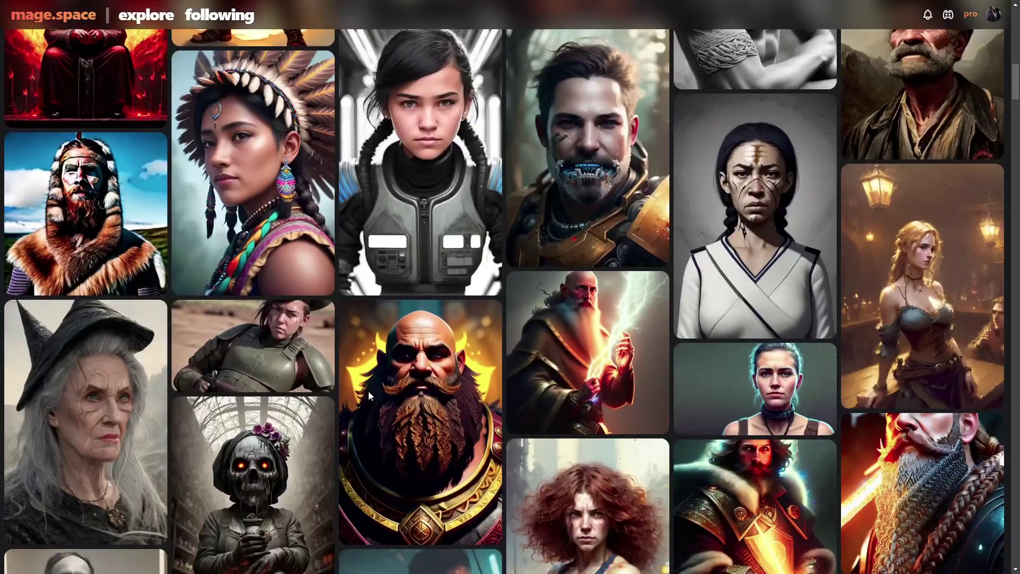
{"action": "left_click", "coordinate": [250, 332]}
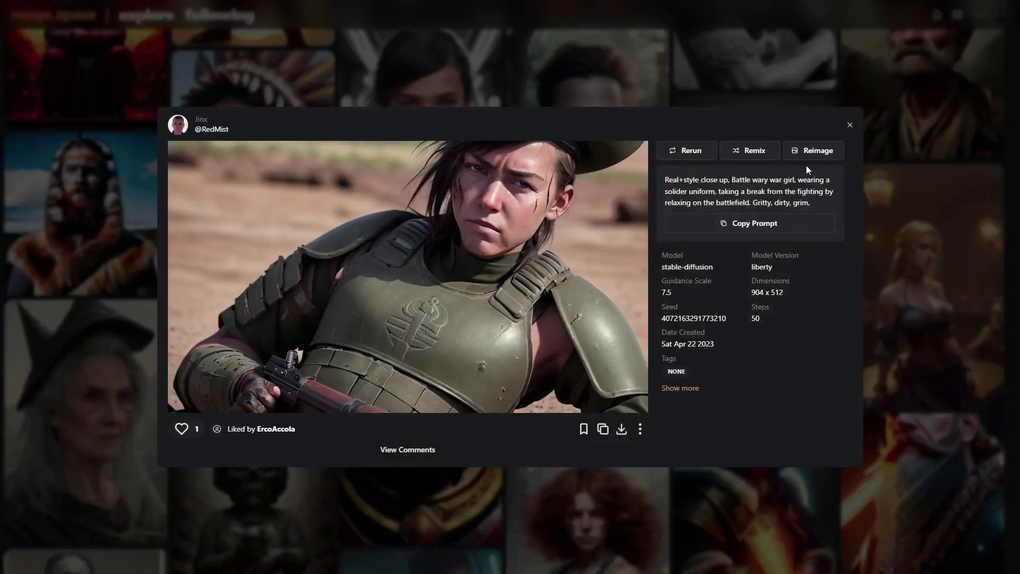
{"action": "left_click", "coordinate": [867, 435]}
{"action": "scroll", "coordinate": [775, 429], "scroll_direction": "up", "scroll_amount": 10}
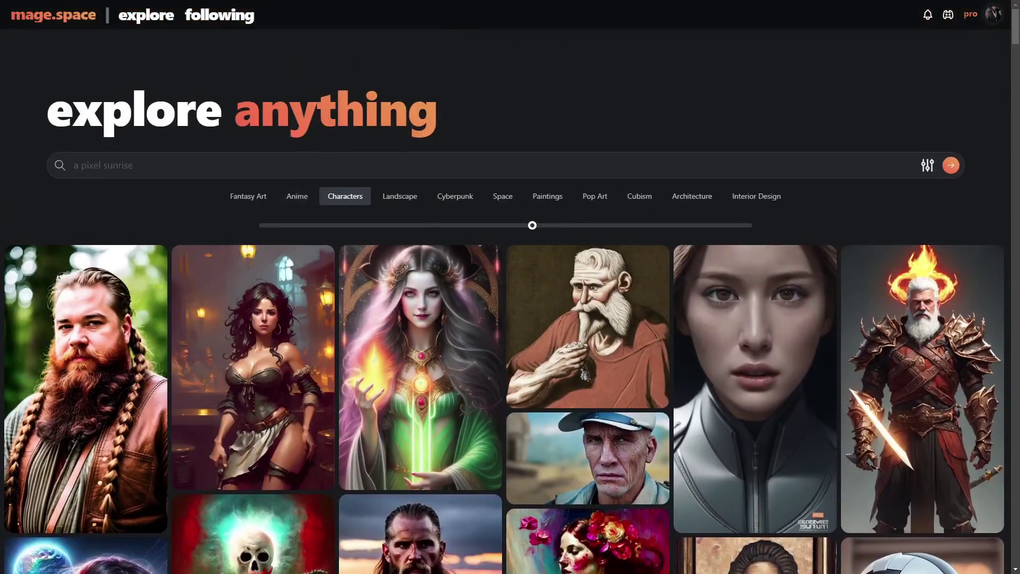
{"action": "left_click", "coordinate": [993, 23]}
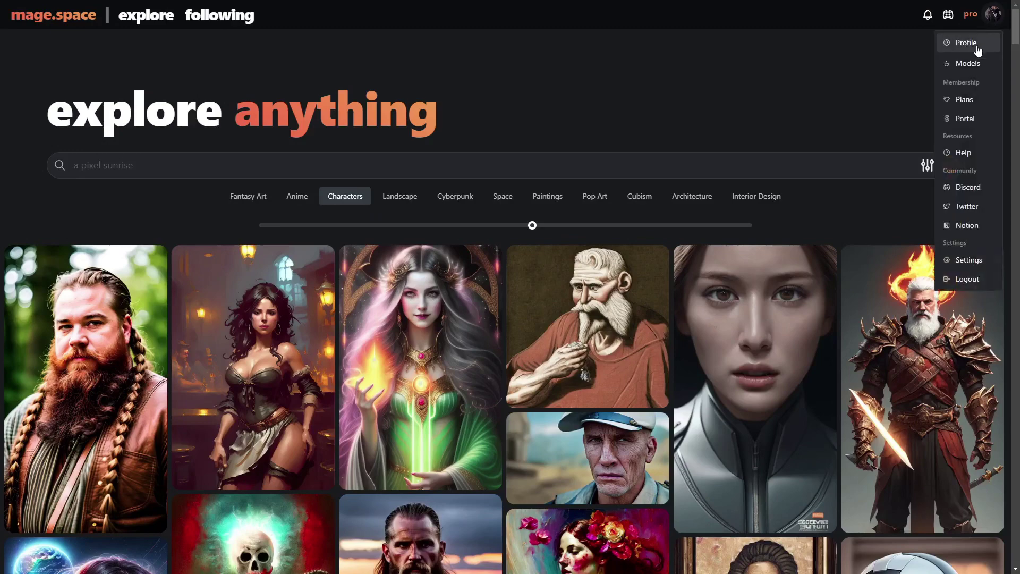
- Go to your profile, open the mirrored-sphere creation and remix it
{"action": "left_click", "coordinate": [966, 43]}
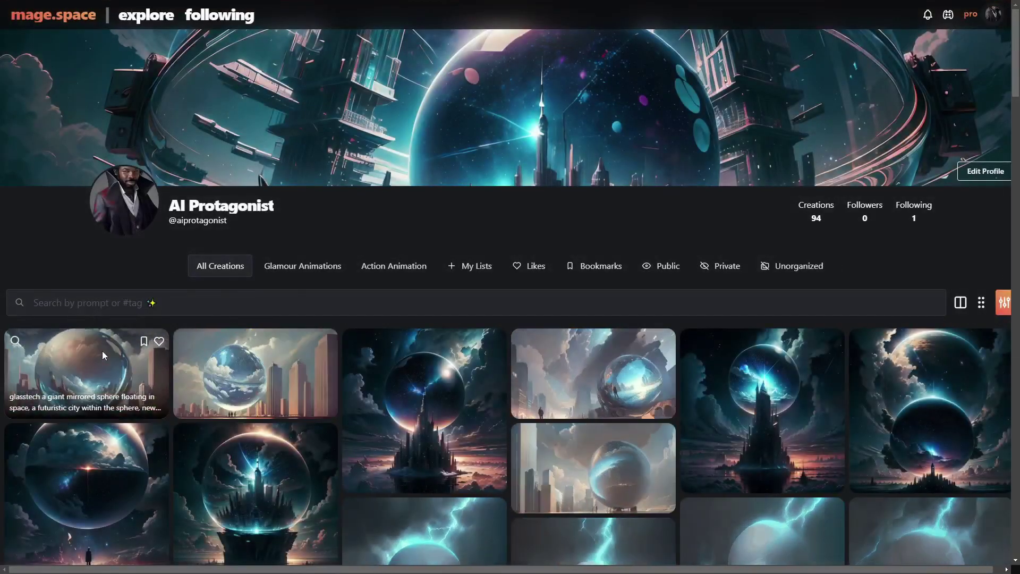
{"action": "left_click", "coordinate": [102, 351]}
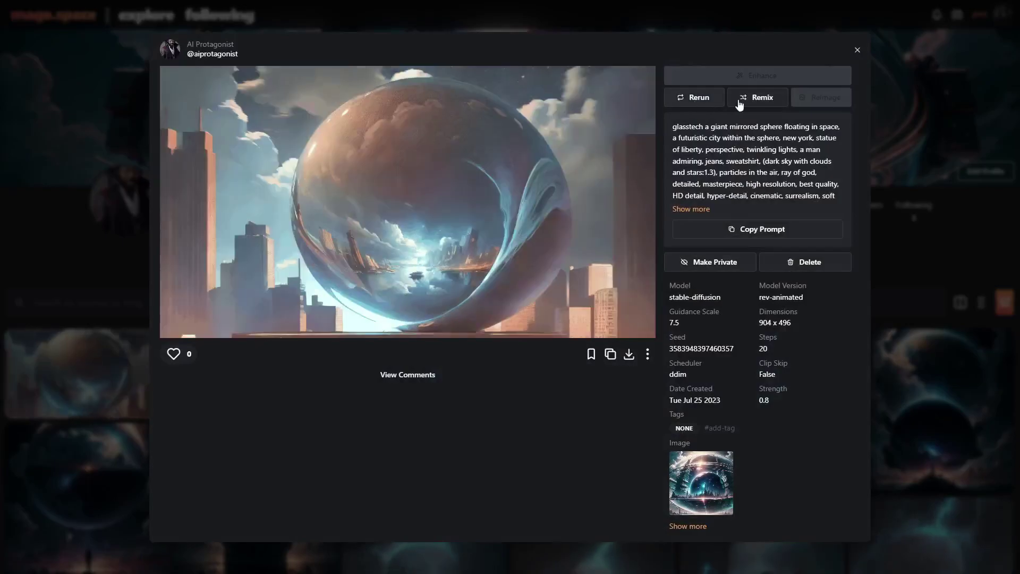
{"action": "left_click", "coordinate": [759, 98]}
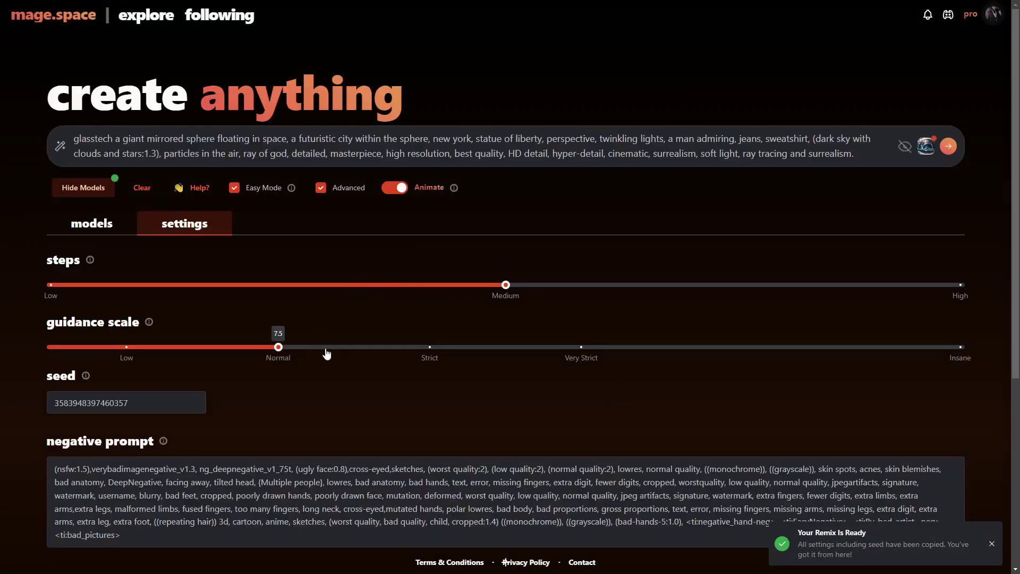
- Switch to the models tab and clear the prompt and settings to defaults
{"action": "left_click", "coordinate": [86, 224]}
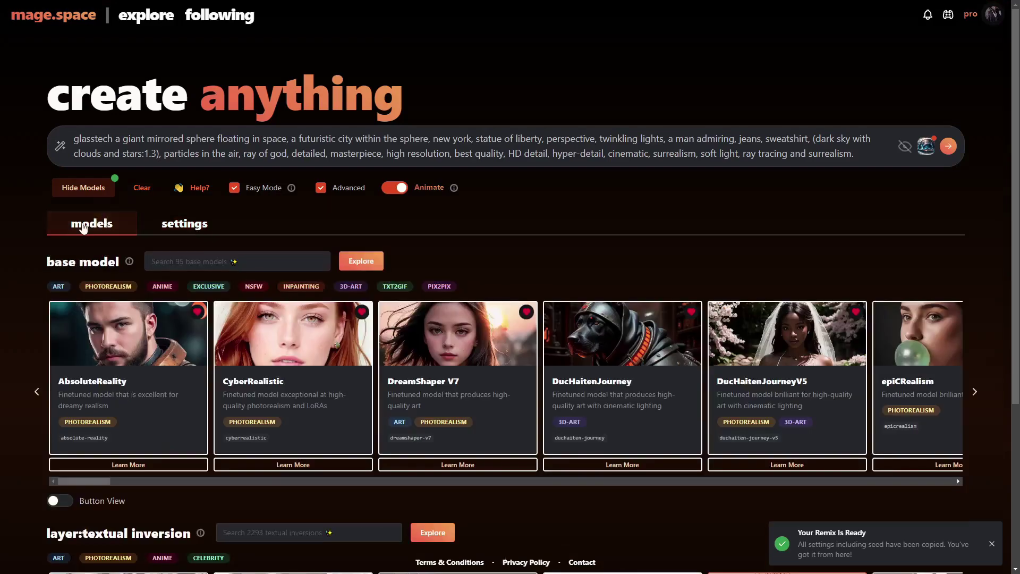
{"action": "scroll", "coordinate": [23, 308], "scroll_direction": "down", "scroll_amount": 3}
{"action": "scroll", "coordinate": [24, 308], "scroll_direction": "up", "scroll_amount": 3}
{"action": "left_click", "coordinate": [141, 187]}
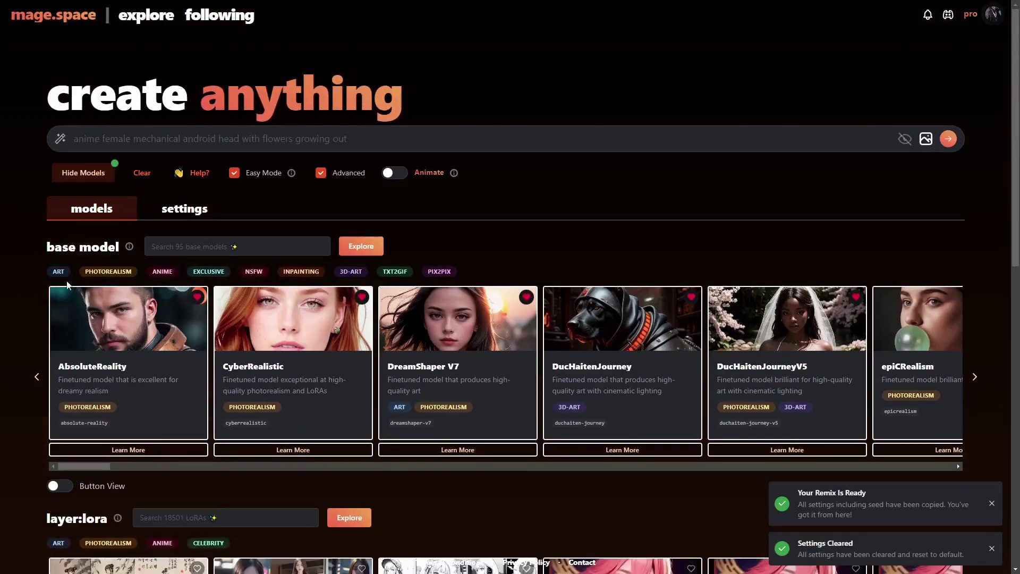
{"action": "scroll", "coordinate": [31, 224], "scroll_direction": "down", "scroll_amount": 4}
{"action": "scroll", "coordinate": [31, 223], "scroll_direction": "up", "scroll_amount": 3}
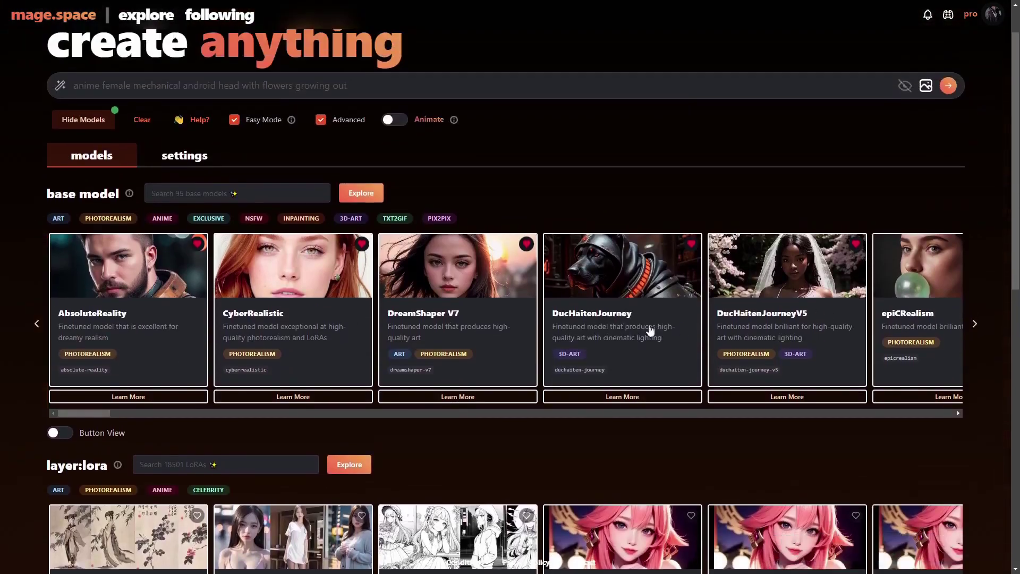
- Scroll the base model carousel through models like AbsoluteReality, CyberRealistic and DreamShaper V7
{"action": "left_click", "coordinate": [182, 194]}
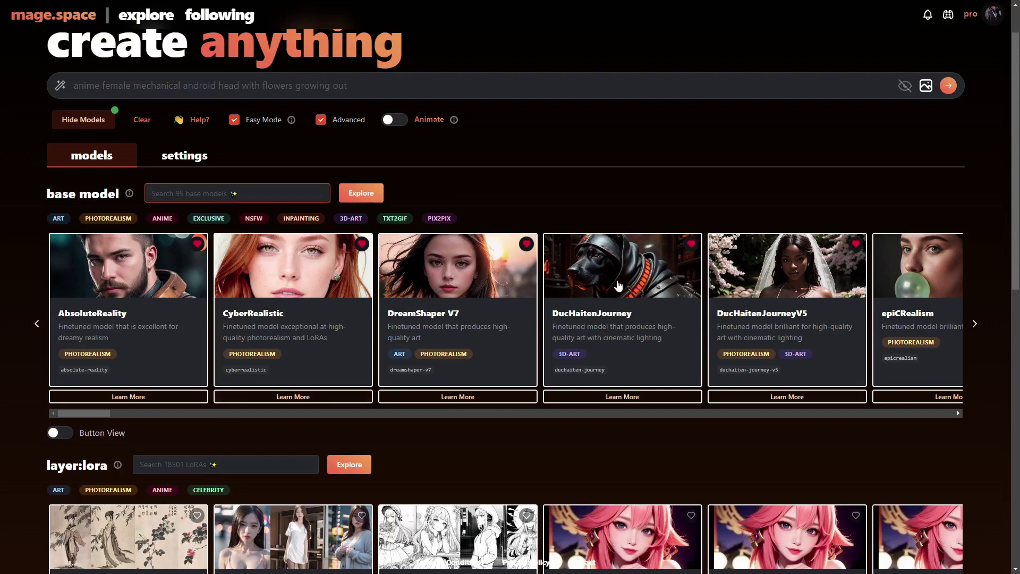
{"action": "left_click_drag", "start_coordinate": [95, 412], "coordinate": [168, 413]}
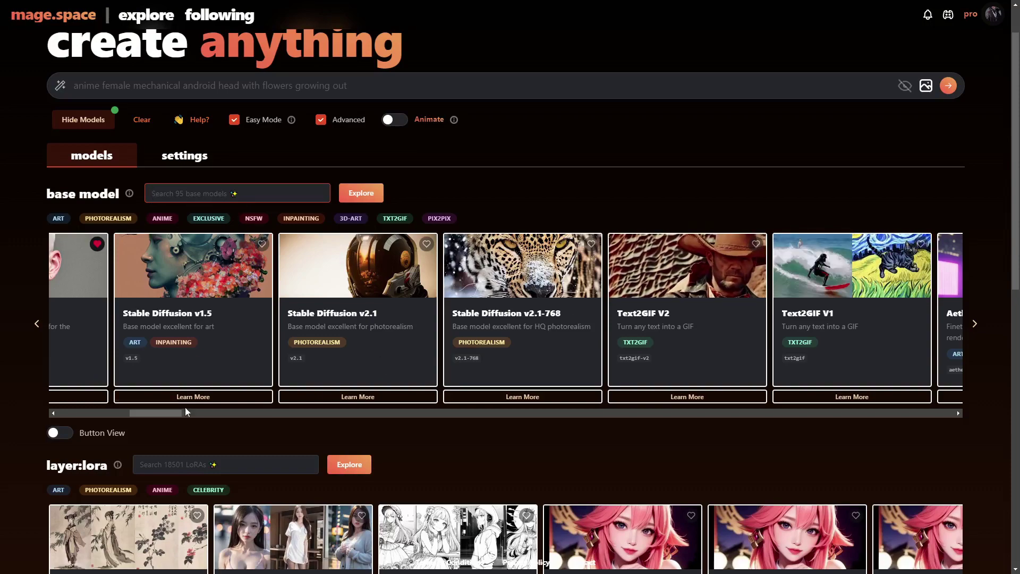
{"action": "left_click_drag", "start_coordinate": [174, 412], "coordinate": [731, 408]}
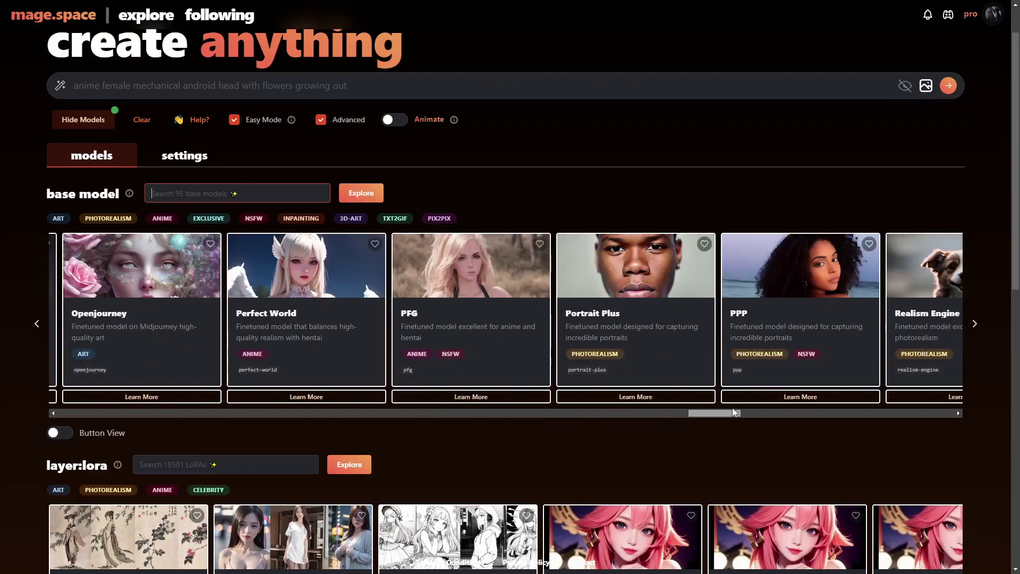
{"action": "left_click_drag", "start_coordinate": [732, 407], "coordinate": [3, 412]}
{"action": "scroll", "coordinate": [2, 412], "scroll_direction": "down", "scroll_amount": 1}
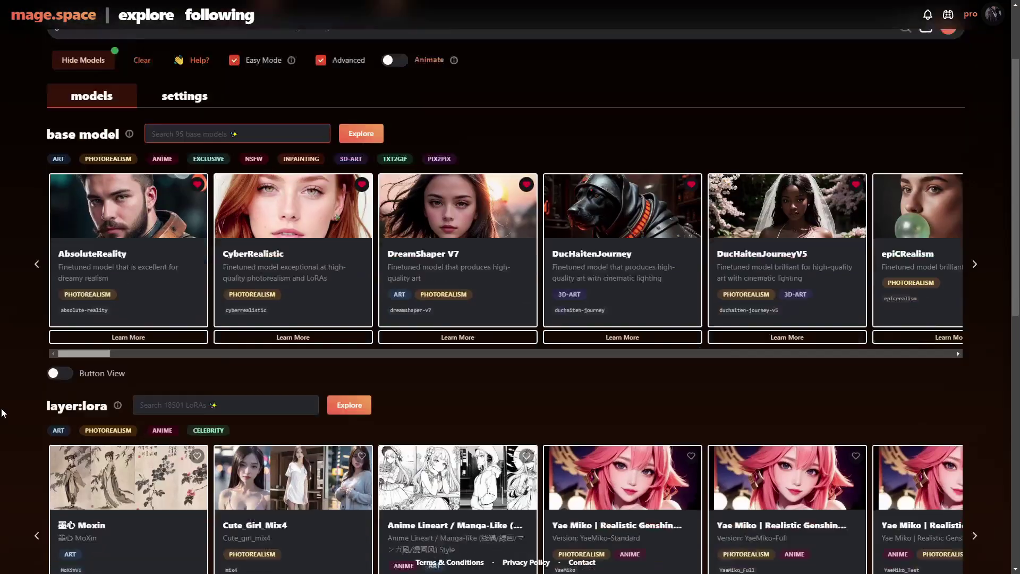
{"action": "scroll", "coordinate": [32, 372], "scroll_direction": "down", "scroll_amount": 3}
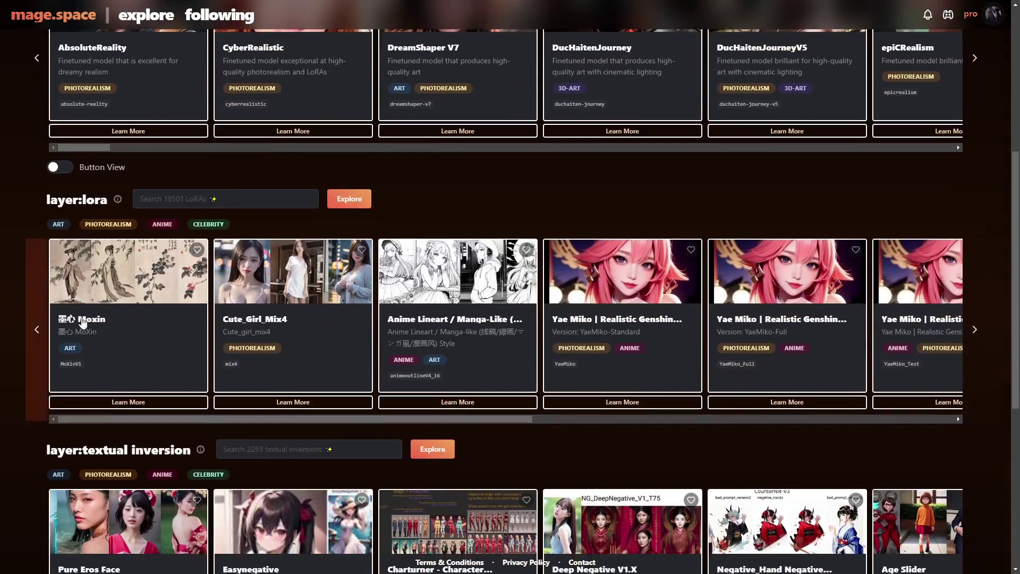
{"action": "left_click", "coordinate": [172, 199]}
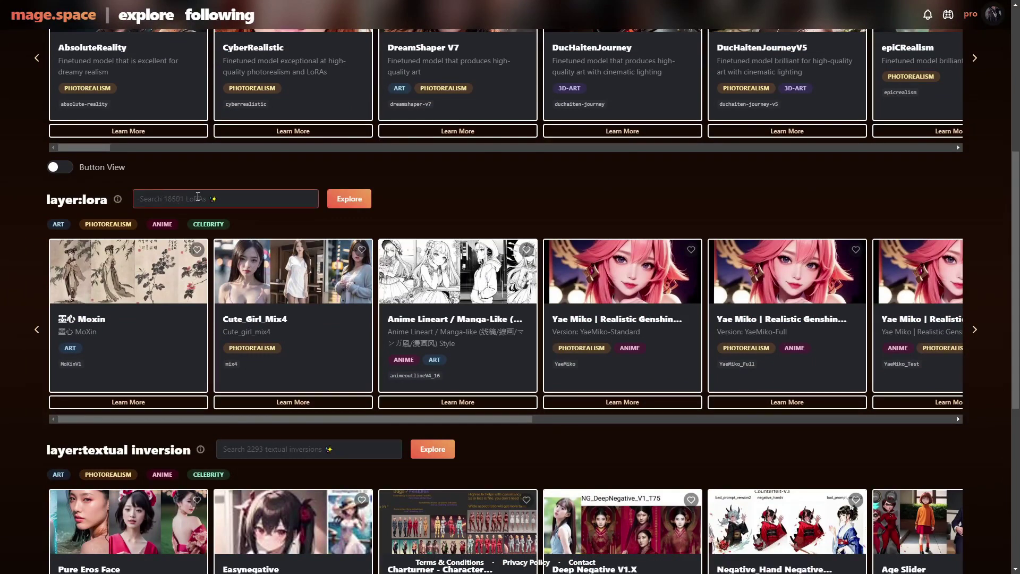
{"action": "left_click_drag", "start_coordinate": [109, 419], "coordinate": [420, 419]}
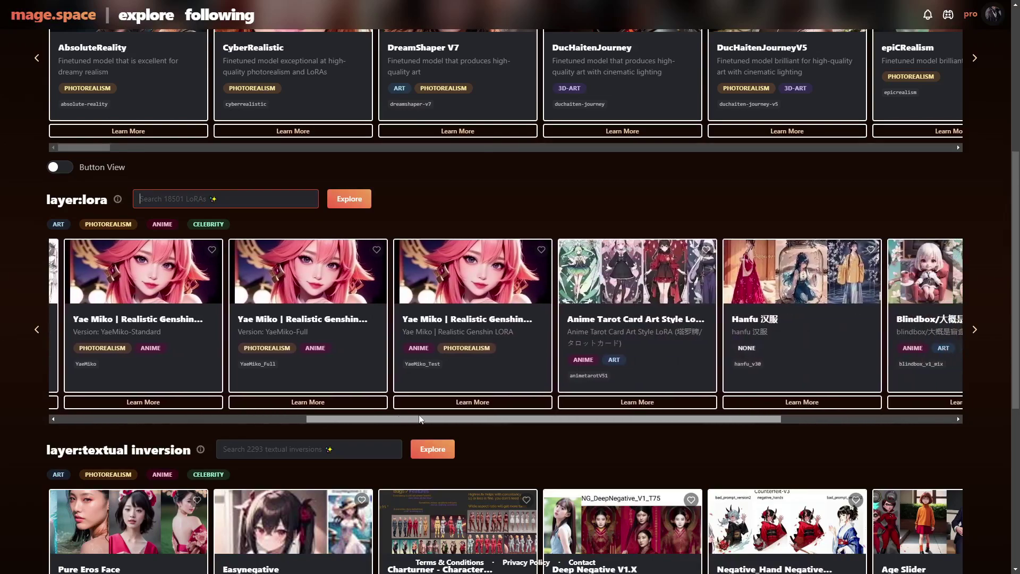
{"action": "scroll", "coordinate": [422, 297], "scroll_direction": "up", "scroll_amount": 6}
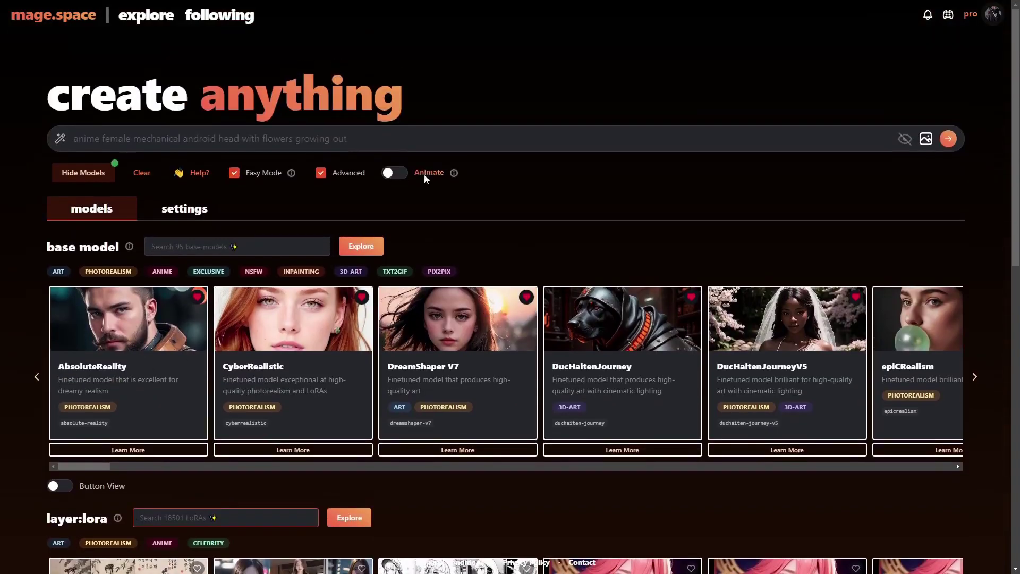
{"action": "left_click", "coordinate": [394, 176]}
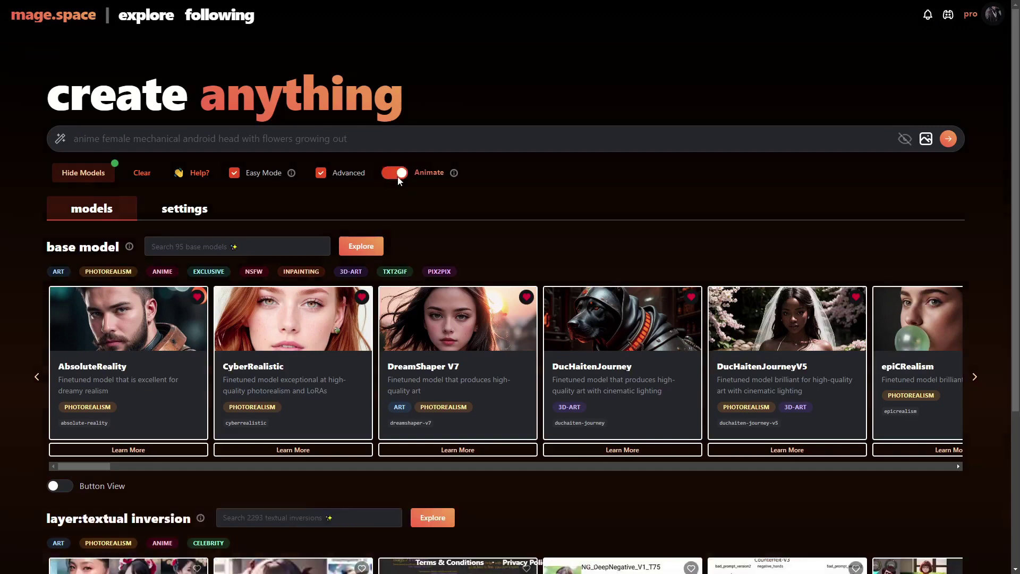
{"action": "left_click", "coordinate": [397, 176]}
{"action": "scroll", "coordinate": [1, 290], "scroll_direction": "down", "scroll_amount": 7}
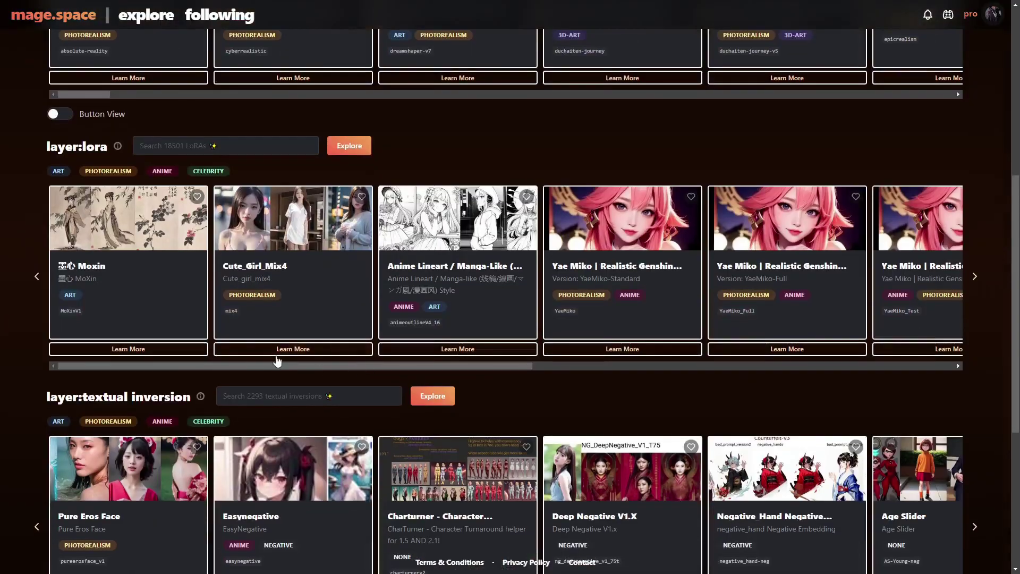
{"action": "scroll", "coordinate": [275, 360], "scroll_direction": "up", "scroll_amount": 7}
{"action": "scroll", "coordinate": [96, 259], "scroll_direction": "down", "scroll_amount": 2}
{"action": "scroll", "coordinate": [96, 259], "scroll_direction": "down", "scroll_amount": 4}
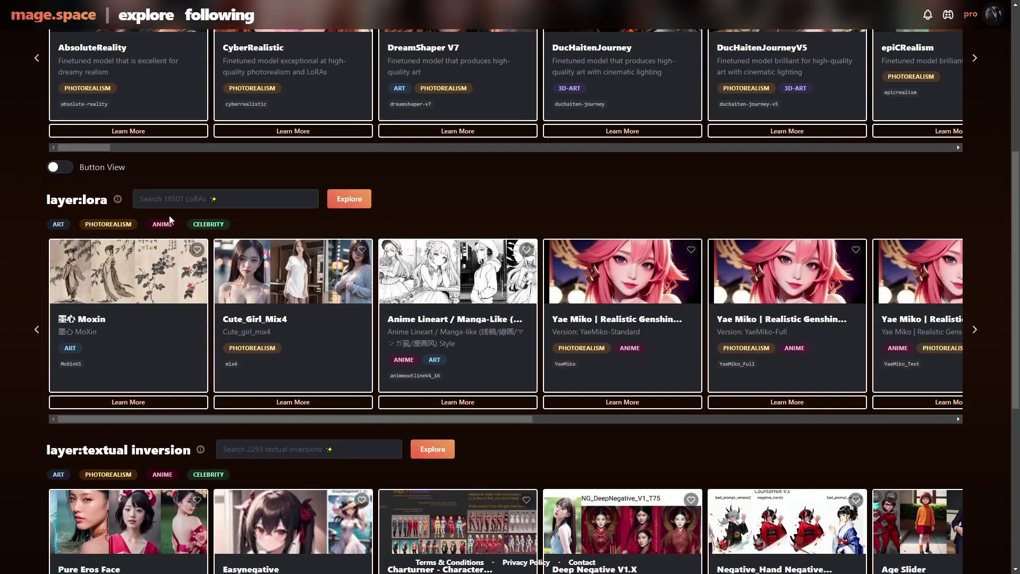
{"action": "left_click", "coordinate": [283, 201]}
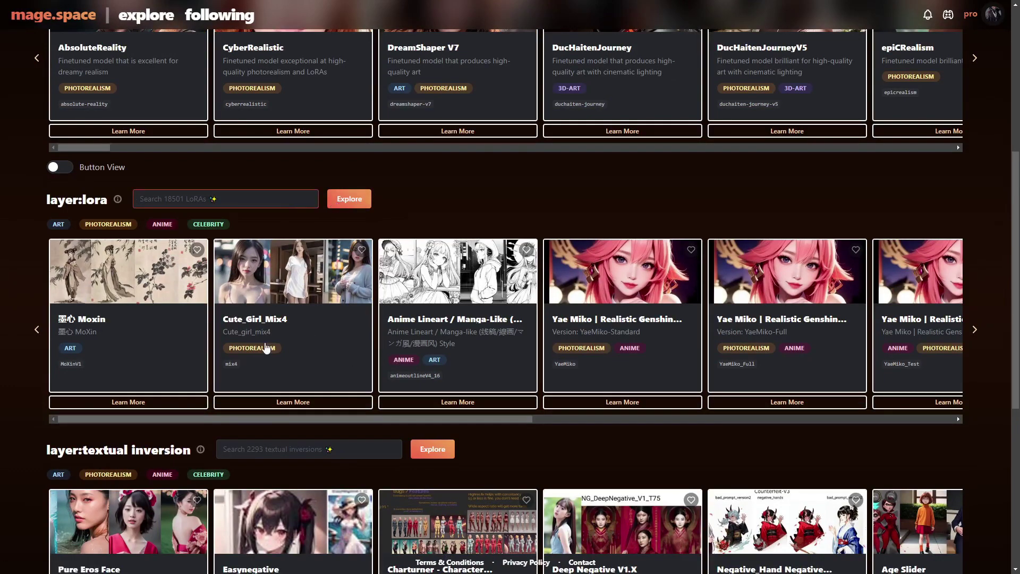
{"action": "scroll", "coordinate": [266, 348], "scroll_direction": "down", "scroll_amount": 5}
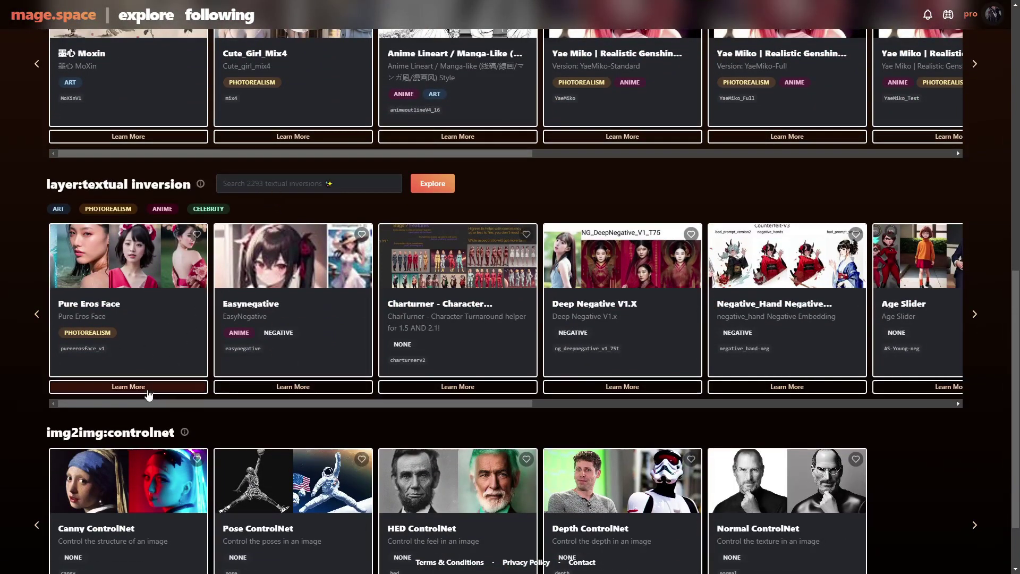
{"action": "left_click", "coordinate": [329, 184]}
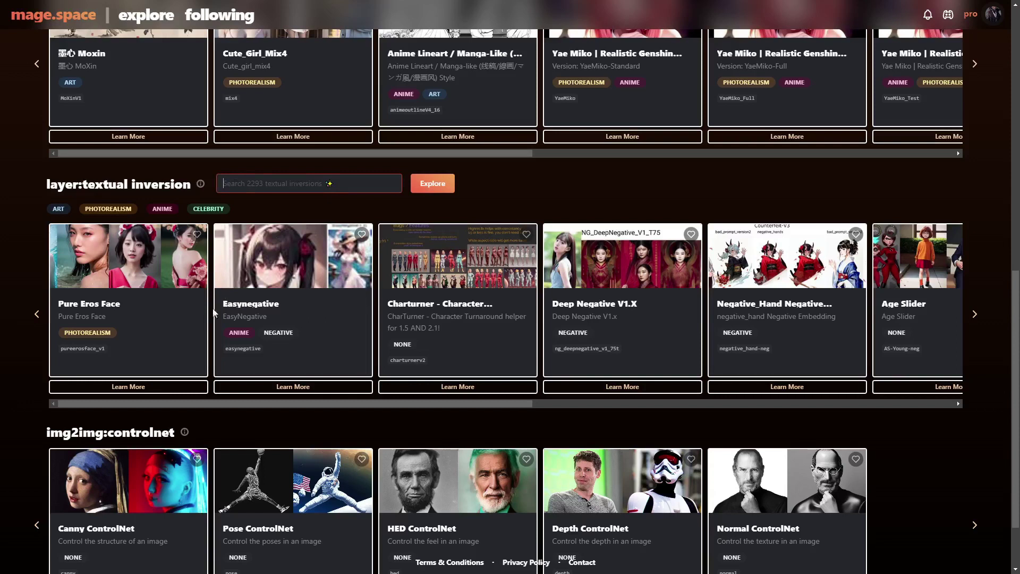
{"action": "scroll", "coordinate": [216, 311], "scroll_direction": "down", "scroll_amount": 2}
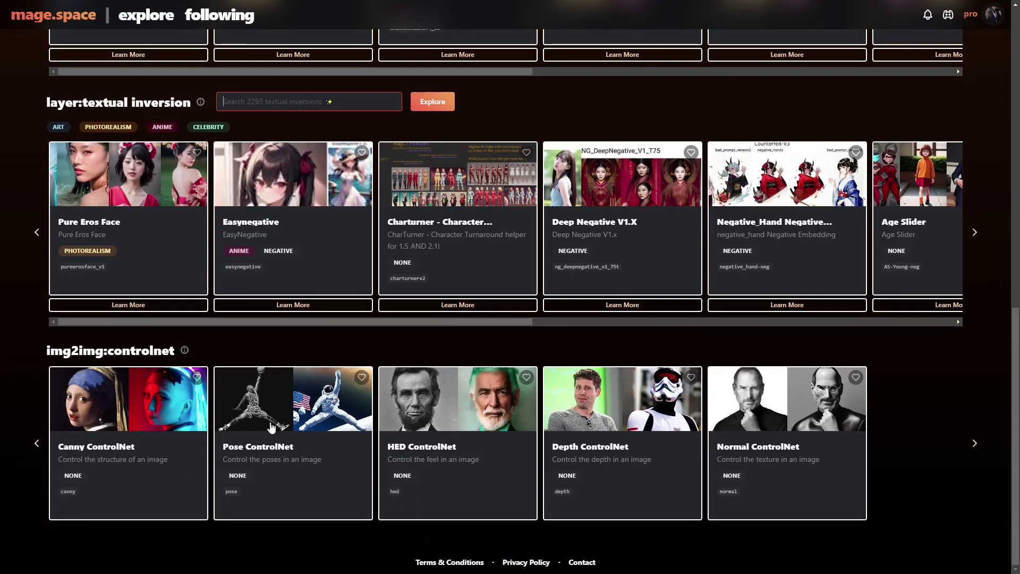
{"action": "scroll", "coordinate": [114, 411], "scroll_direction": "up", "scroll_amount": 15}
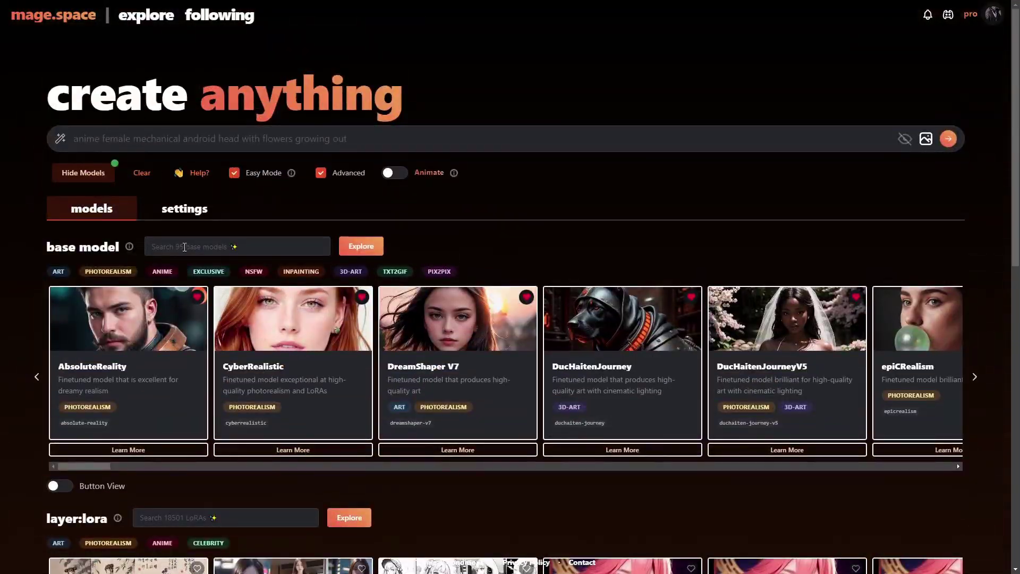
{"action": "left_click", "coordinate": [186, 209]}
- Scroll through the generation settings, stepping through the negative prompt and seed fields
{"action": "scroll", "coordinate": [228, 409], "scroll_direction": "down", "scroll_amount": 2}
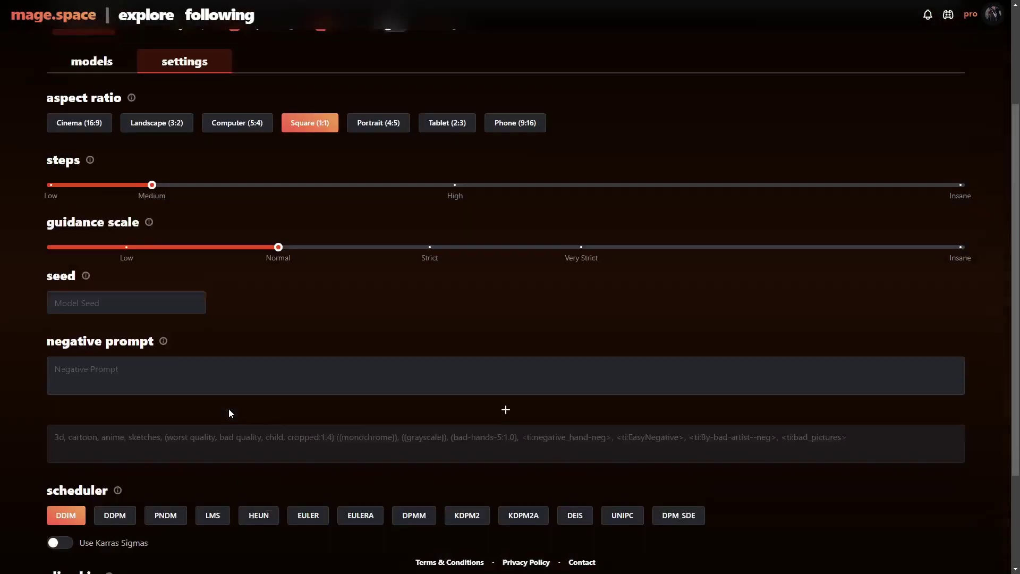
{"action": "scroll", "coordinate": [228, 412], "scroll_direction": "up", "scroll_amount": 2}
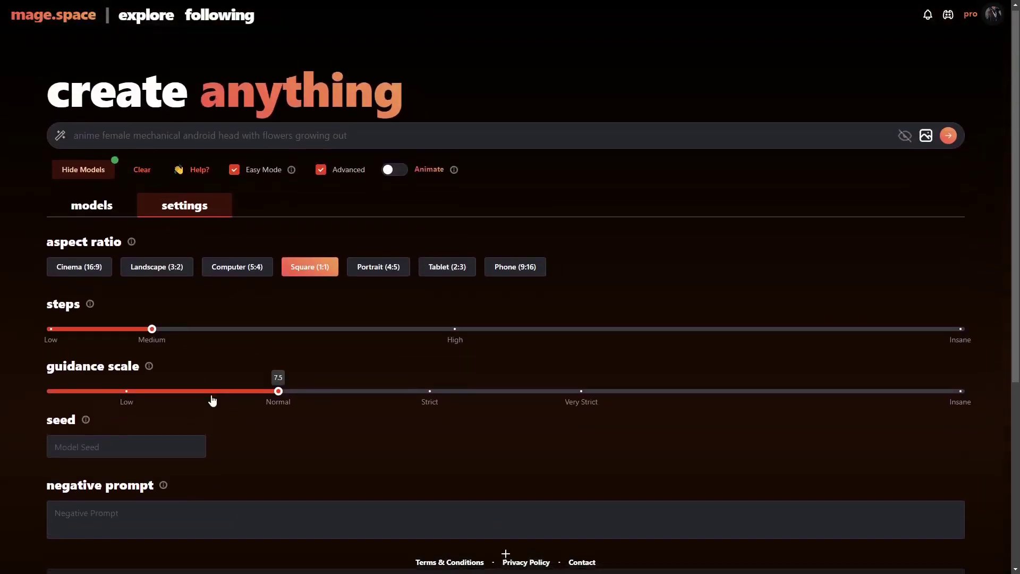
{"action": "scroll", "coordinate": [211, 399], "scroll_direction": "down", "scroll_amount": 2}
{"action": "scroll", "coordinate": [207, 394], "scroll_direction": "down", "scroll_amount": 3}
{"action": "scroll", "coordinate": [198, 392], "scroll_direction": "up", "scroll_amount": 2}
{"action": "left_click", "coordinate": [151, 359]}
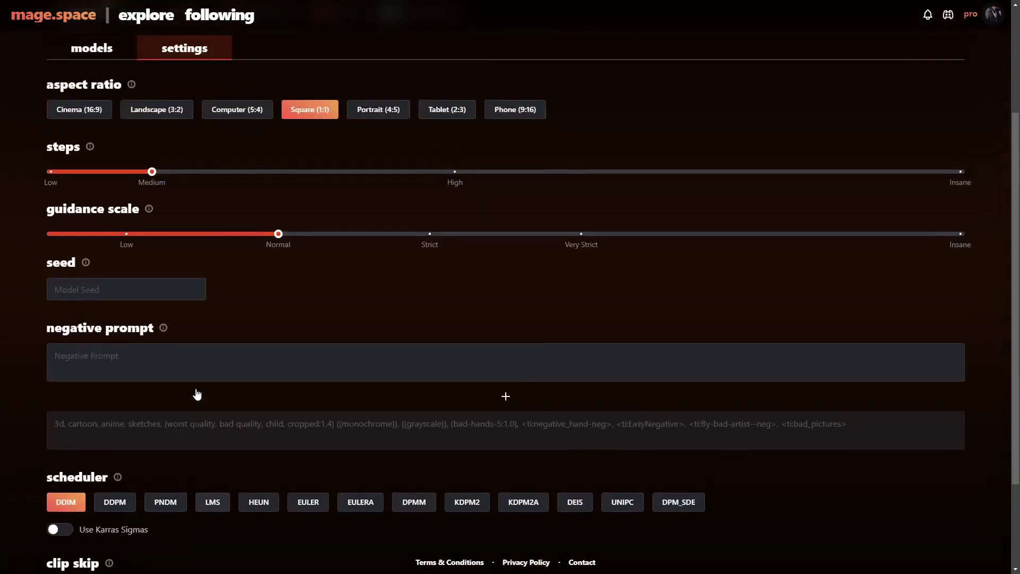
{"action": "scroll", "coordinate": [151, 360], "scroll_direction": "down", "scroll_amount": 2}
{"action": "key", "text": "shift+Tab"}
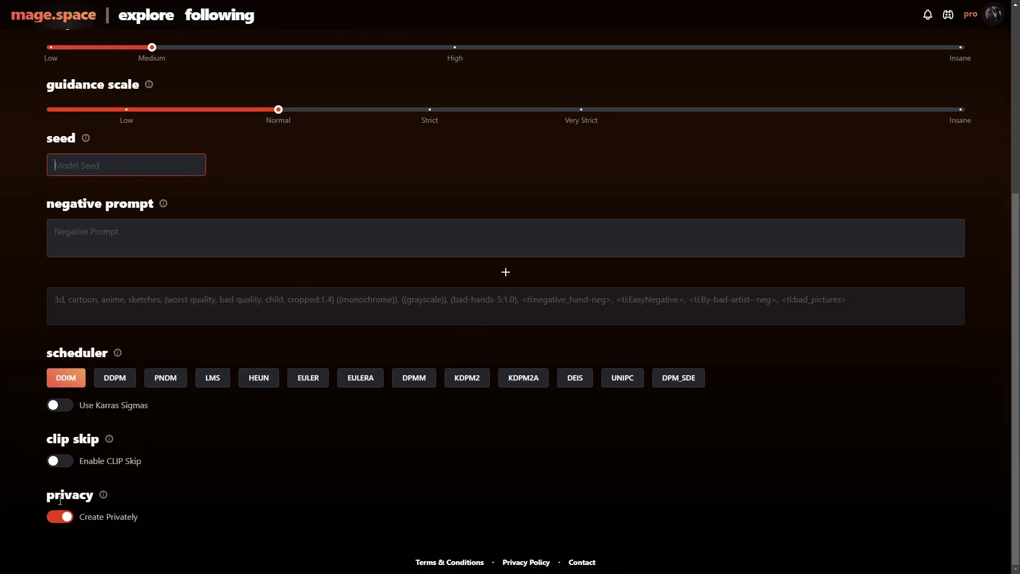
{"action": "scroll", "coordinate": [256, 443], "scroll_direction": "up", "scroll_amount": 5}
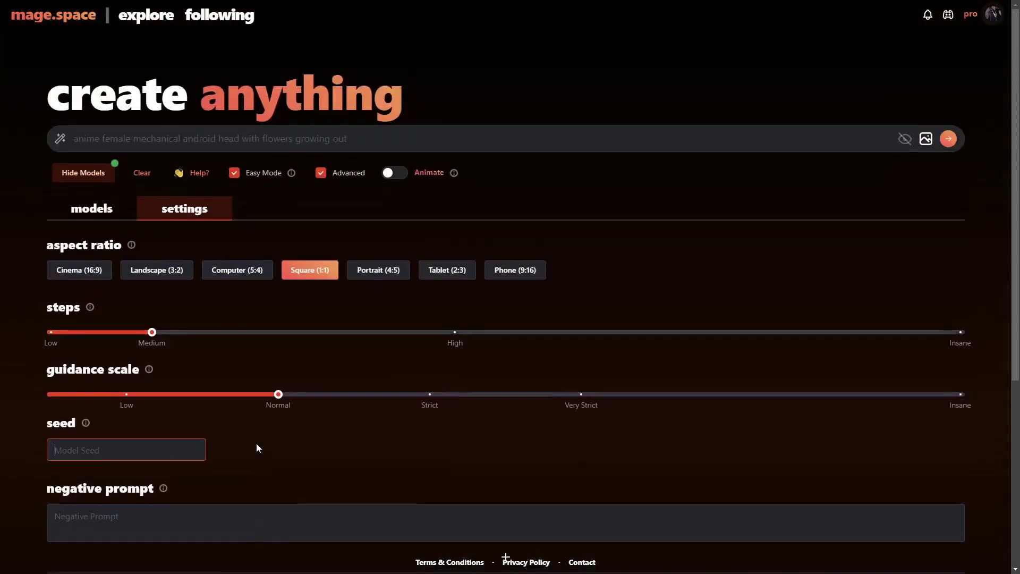
- Reset all settings to defaults and show the Mage Animate info note on the models tab
{"action": "left_click", "coordinate": [138, 177]}
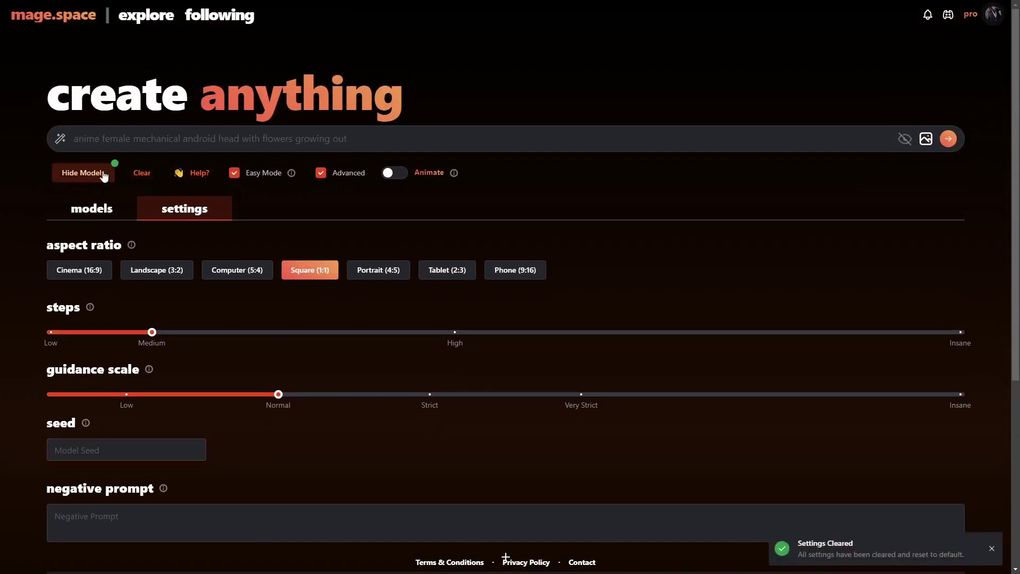
{"action": "left_click", "coordinate": [100, 210]}
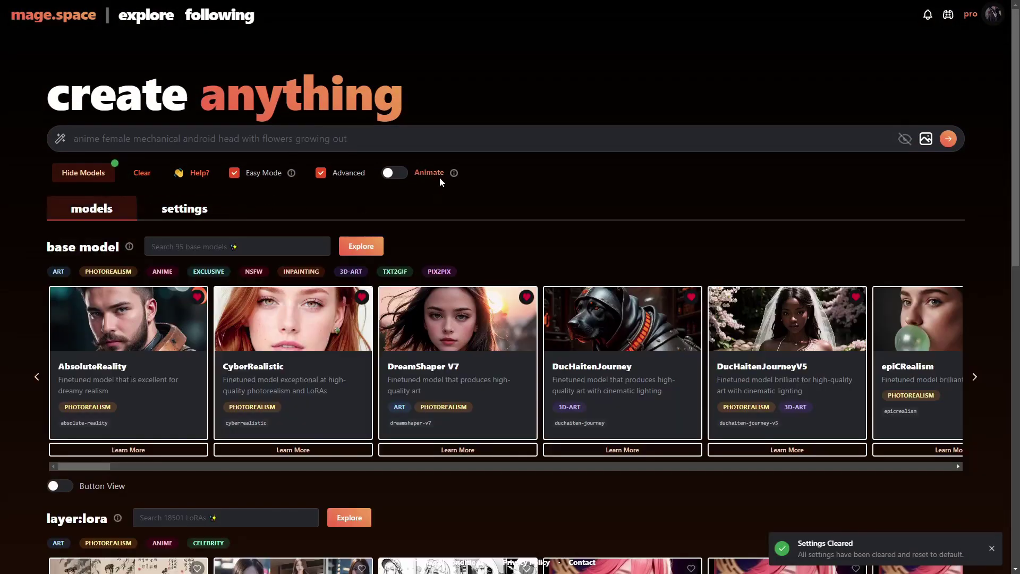
{"action": "mouse_move", "coordinate": [456, 175]}
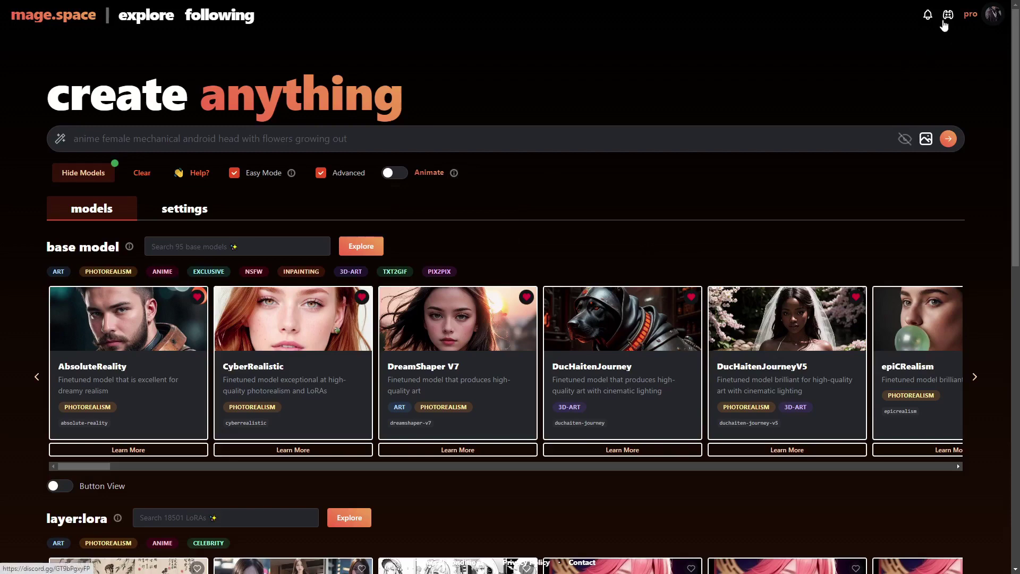
- Find the ghost-ship tower image on Explore, open its details and remix it
{"action": "left_click", "coordinate": [139, 18]}
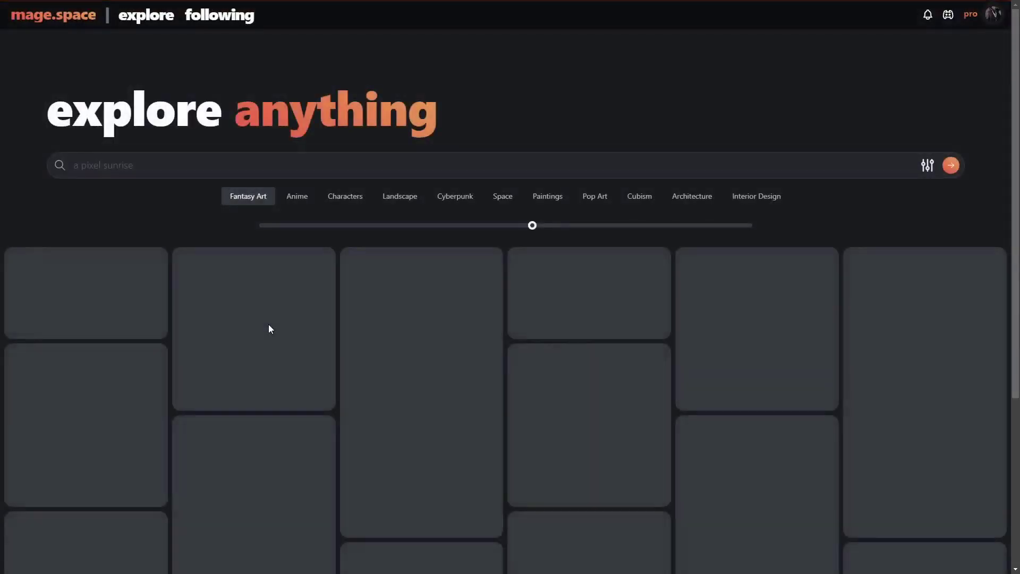
{"action": "scroll", "coordinate": [289, 331], "scroll_direction": "down", "scroll_amount": 5}
{"action": "scroll", "coordinate": [288, 330], "scroll_direction": "down", "scroll_amount": 15}
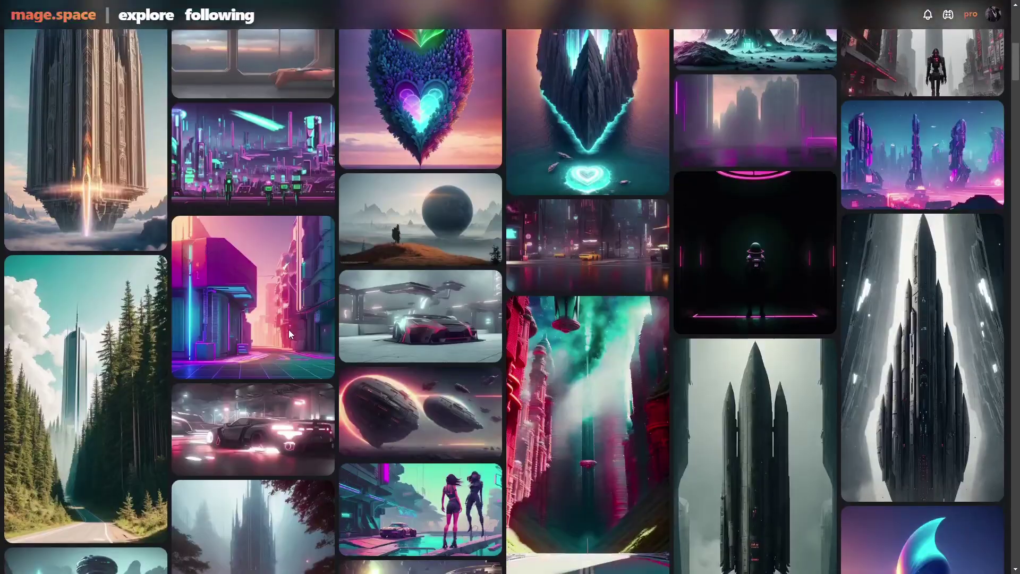
{"action": "scroll", "coordinate": [289, 333], "scroll_direction": "down", "scroll_amount": 11}
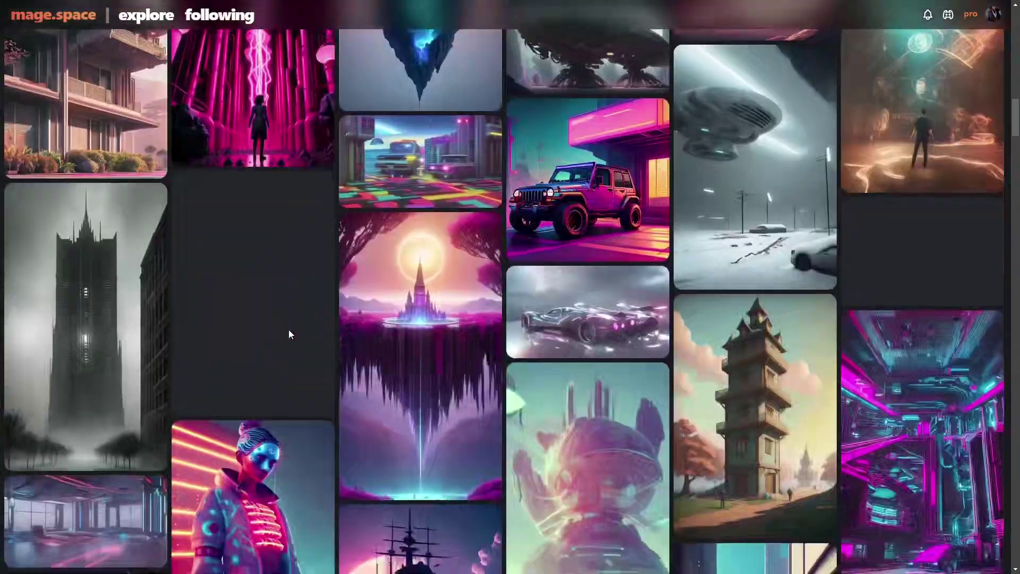
{"action": "scroll", "coordinate": [290, 332], "scroll_direction": "down", "scroll_amount": 2}
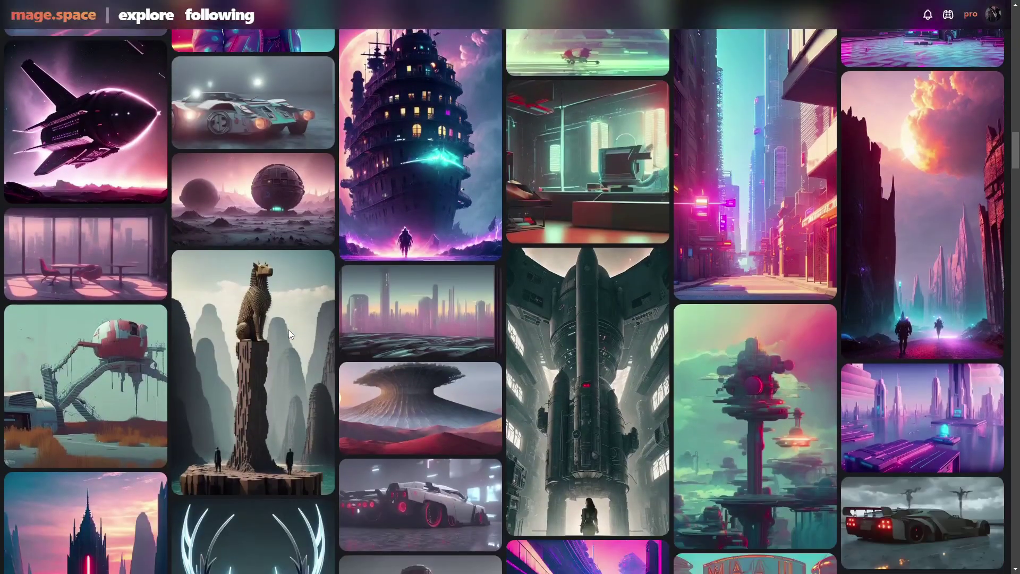
{"action": "left_click", "coordinate": [444, 144]}
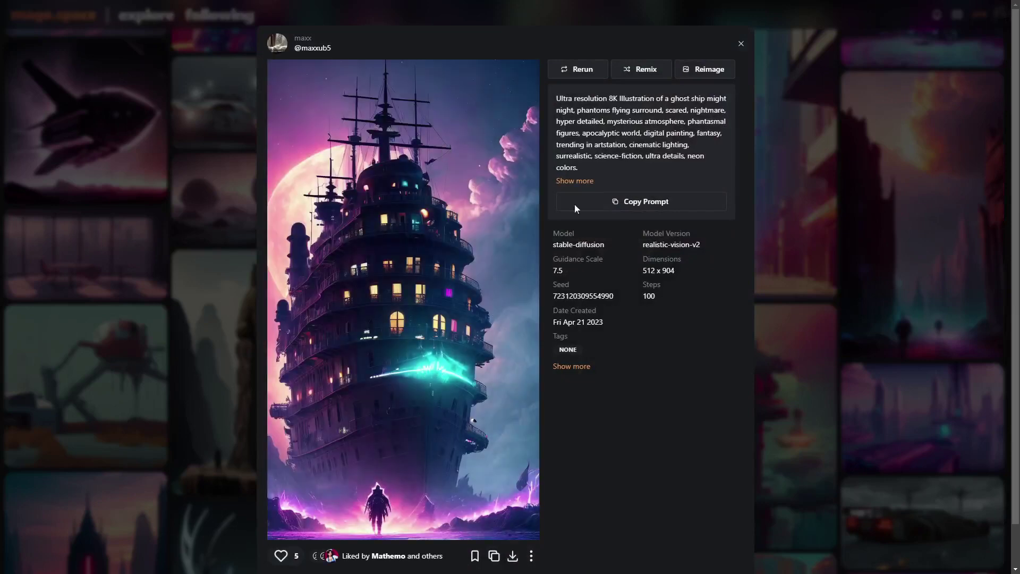
{"action": "left_click", "coordinate": [636, 70]}
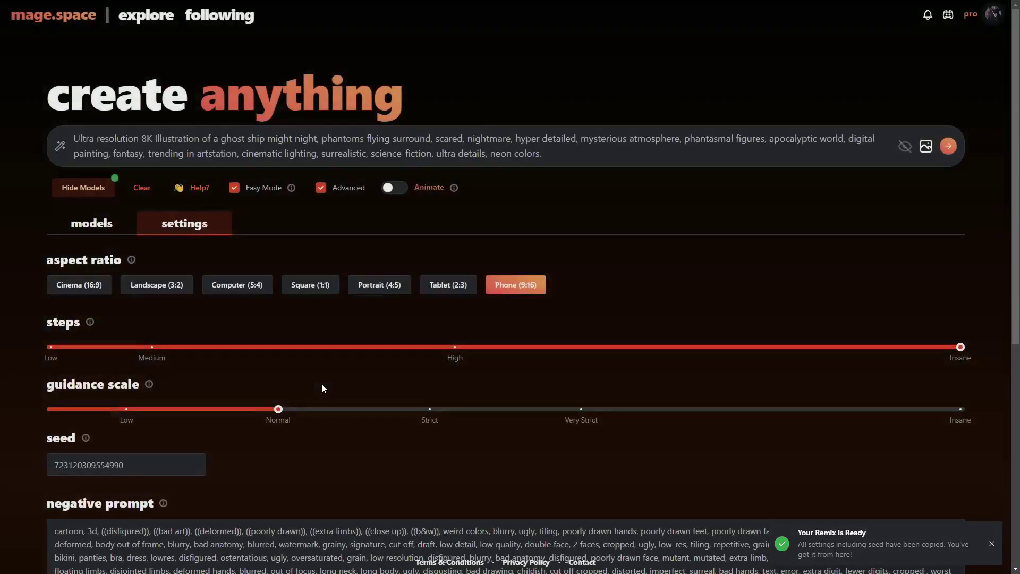
- Review the copied ghost-ship settings and return to the base model cards
{"action": "scroll", "coordinate": [206, 365], "scroll_direction": "down", "scroll_amount": 7}
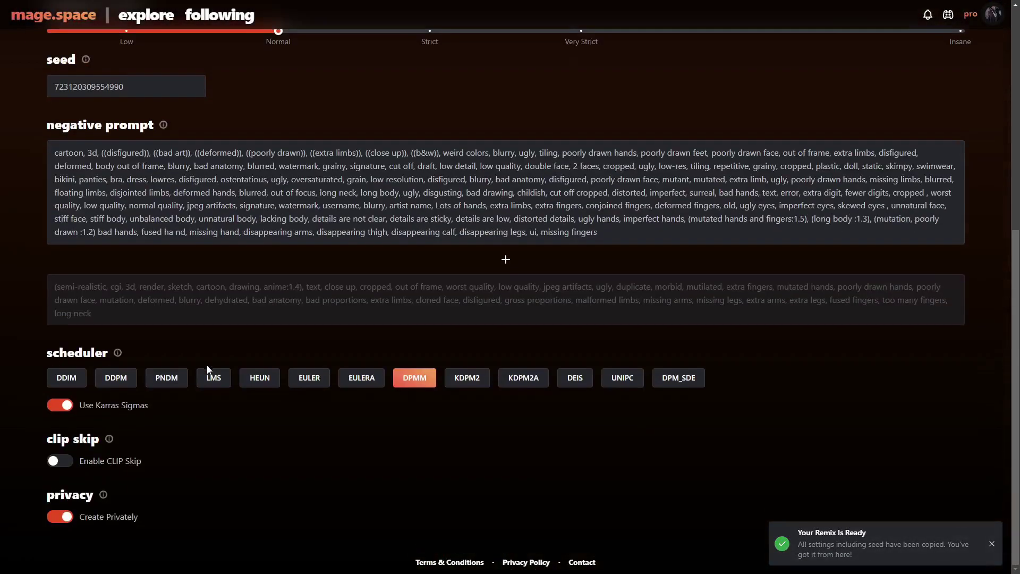
{"action": "scroll", "coordinate": [206, 365], "scroll_direction": "up", "scroll_amount": 7}
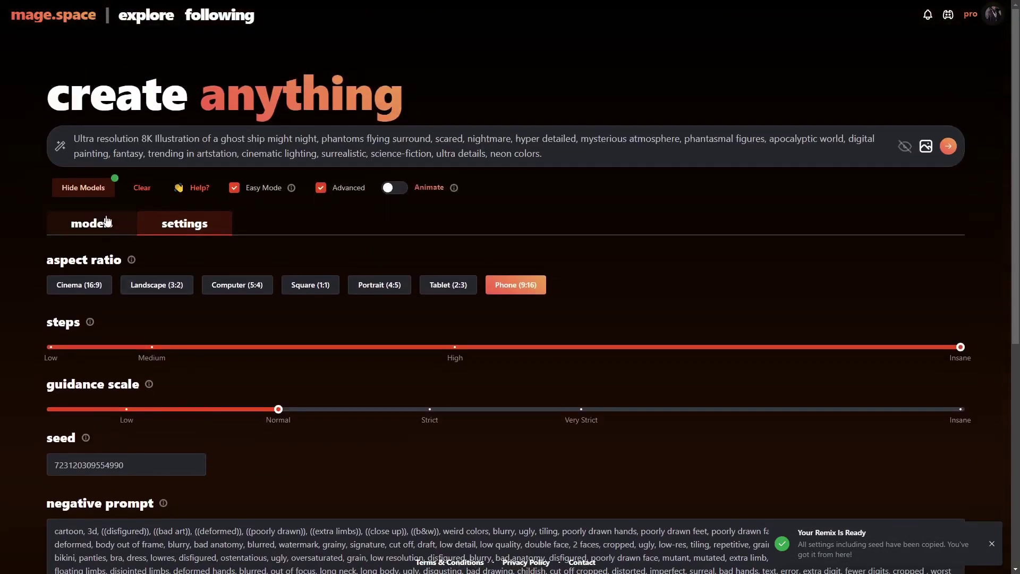
{"action": "left_click", "coordinate": [106, 220]}
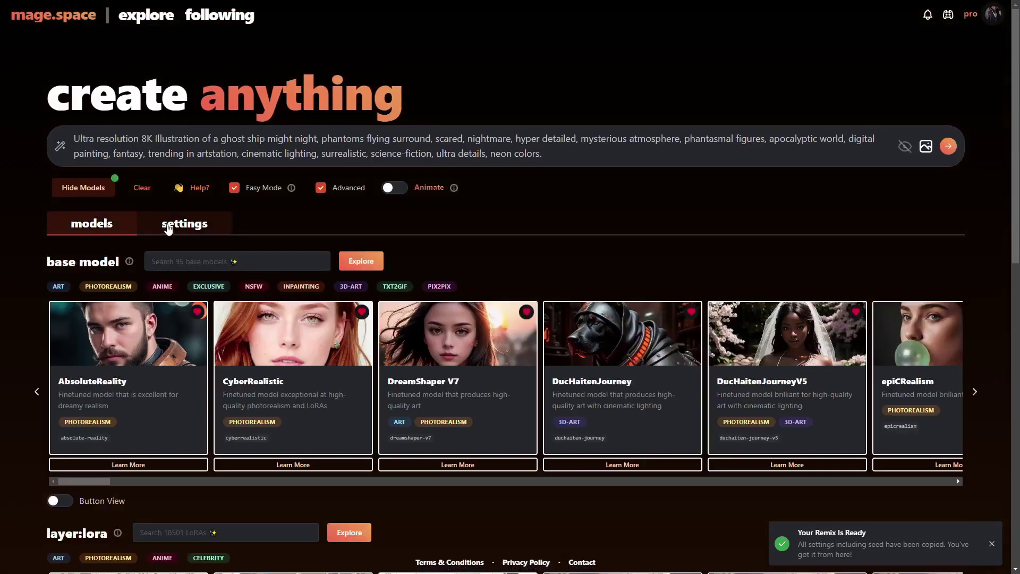
- Generate the ghost-ship image and review its Enhance options and full negative prompt
{"action": "left_click", "coordinate": [948, 147]}
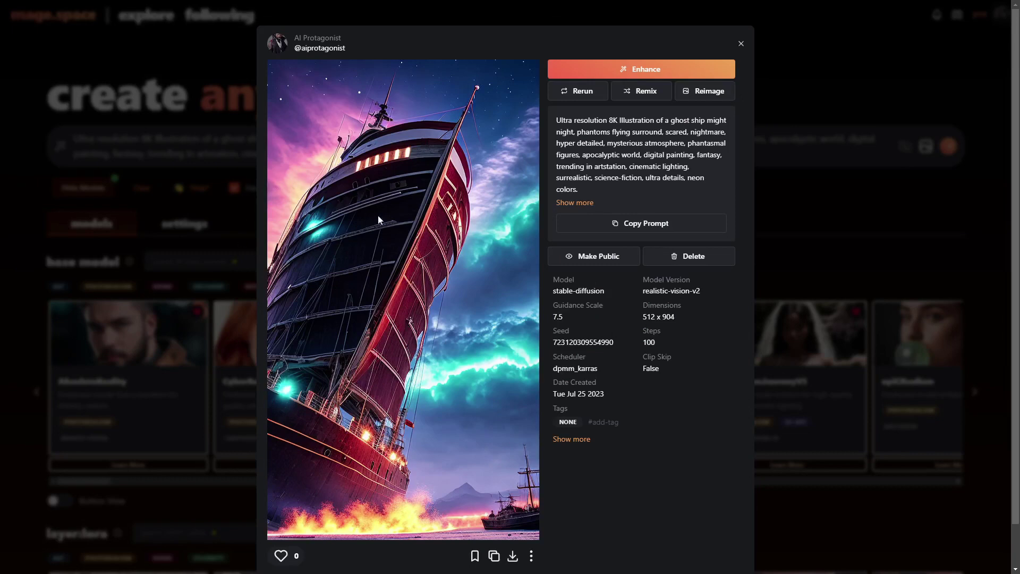
{"action": "left_click", "coordinate": [632, 71]}
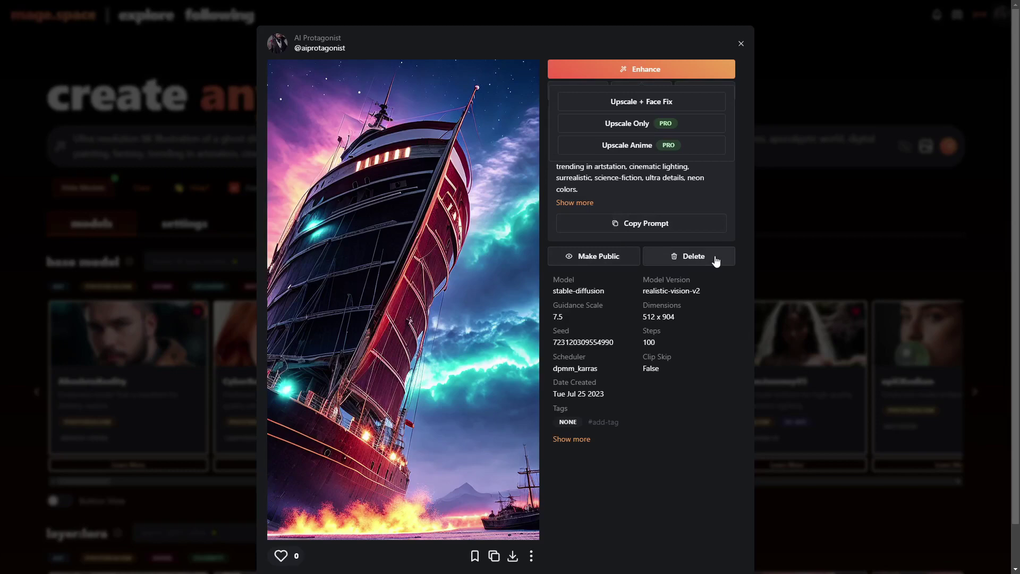
{"action": "left_click", "coordinate": [580, 441]}
{"action": "scroll", "coordinate": [589, 425], "scroll_direction": "down", "scroll_amount": 7}
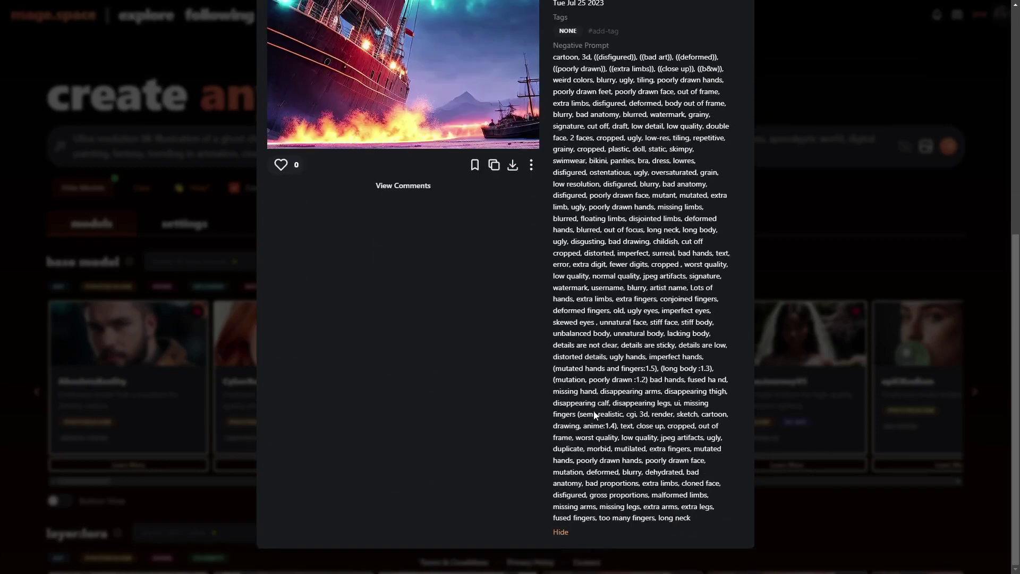
{"action": "scroll", "coordinate": [596, 454], "scroll_direction": "up", "scroll_amount": 3}
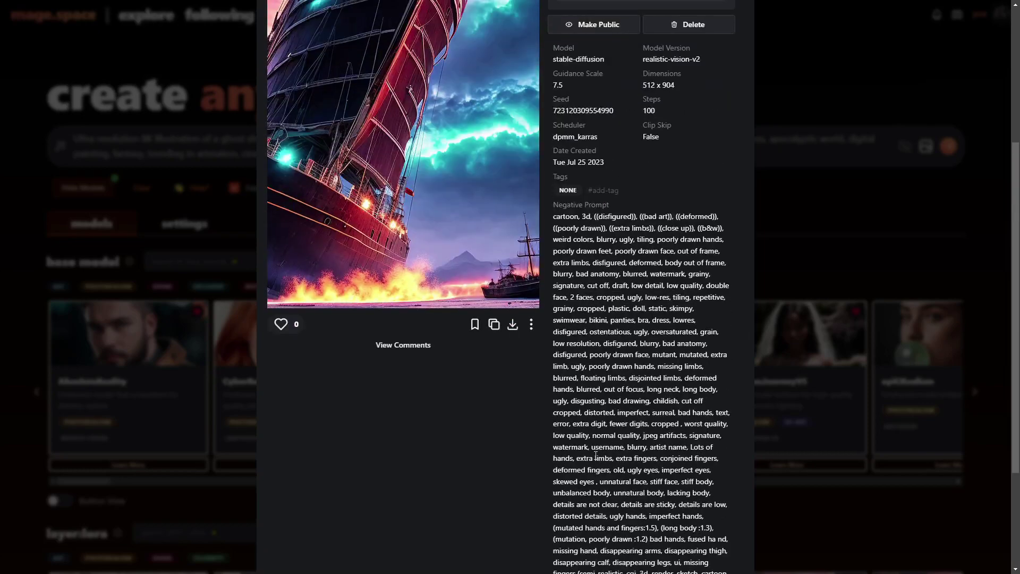
{"action": "scroll", "coordinate": [580, 507], "scroll_direction": "down", "scroll_amount": 3}
{"action": "left_click", "coordinate": [565, 537]}
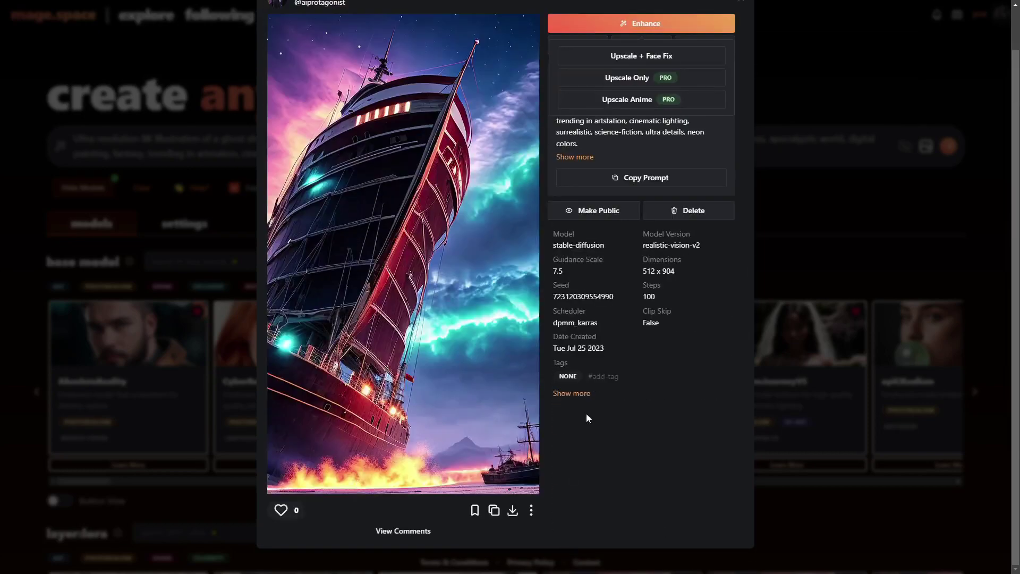
{"action": "scroll", "coordinate": [586, 413], "scroll_direction": "up", "scroll_amount": 1}
{"action": "scroll", "coordinate": [396, 332], "scroll_direction": "down", "scroll_amount": 1}
{"action": "scroll", "coordinate": [464, 216], "scroll_direction": "up", "scroll_amount": 1}
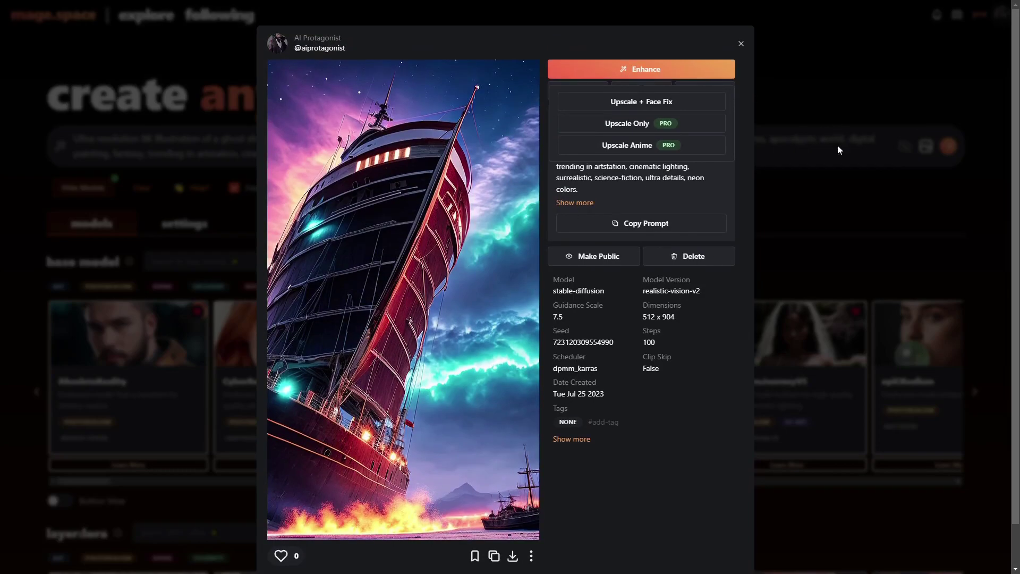
{"action": "left_click", "coordinate": [836, 184]}
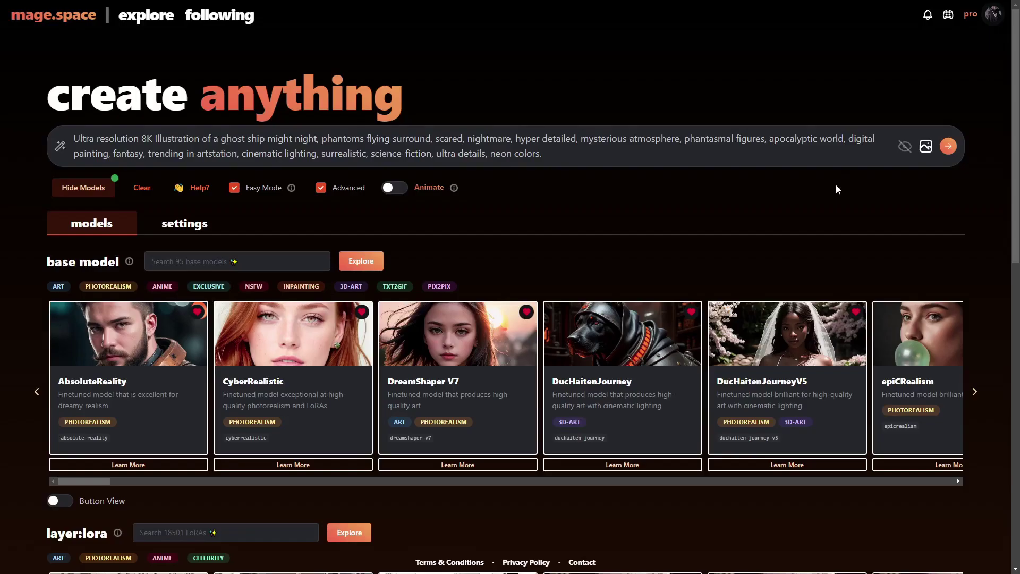
- Enable Animate and generate an animated ghost-ship image at 512 x 904, 20 steps, ddim
{"action": "left_click", "coordinate": [391, 190]}
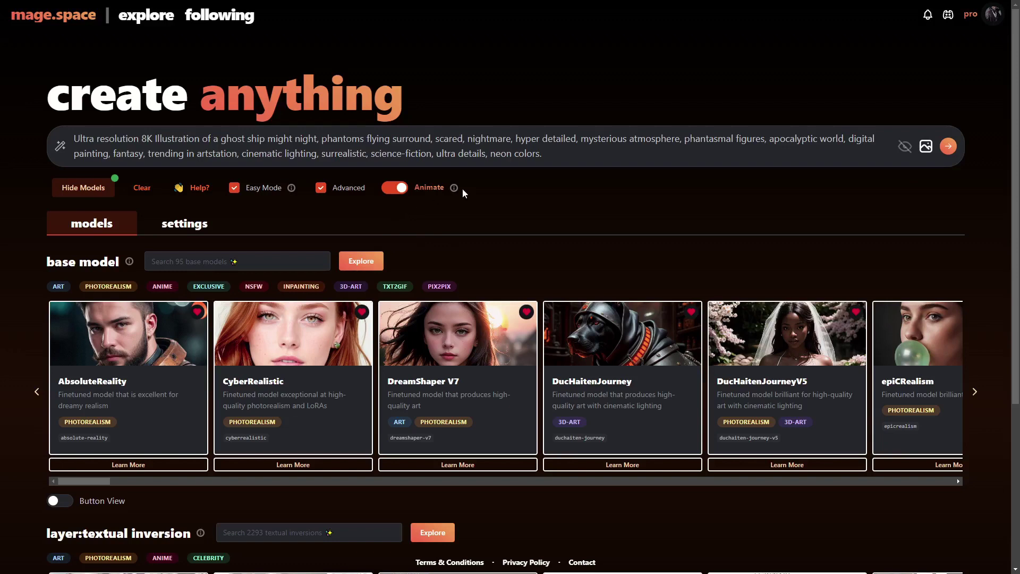
{"action": "mouse_move", "coordinate": [455, 189]}
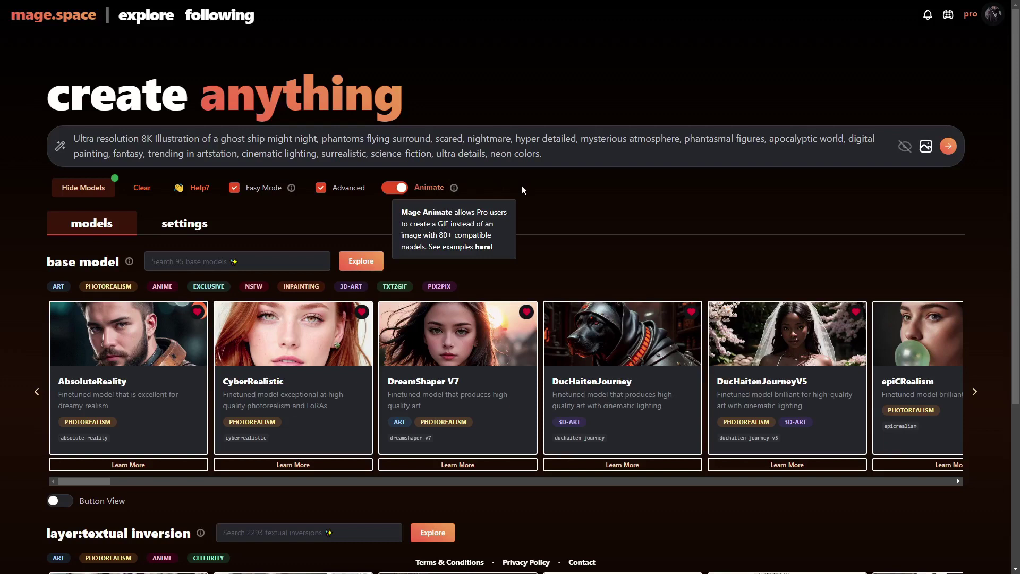
{"action": "left_click", "coordinate": [949, 147]}
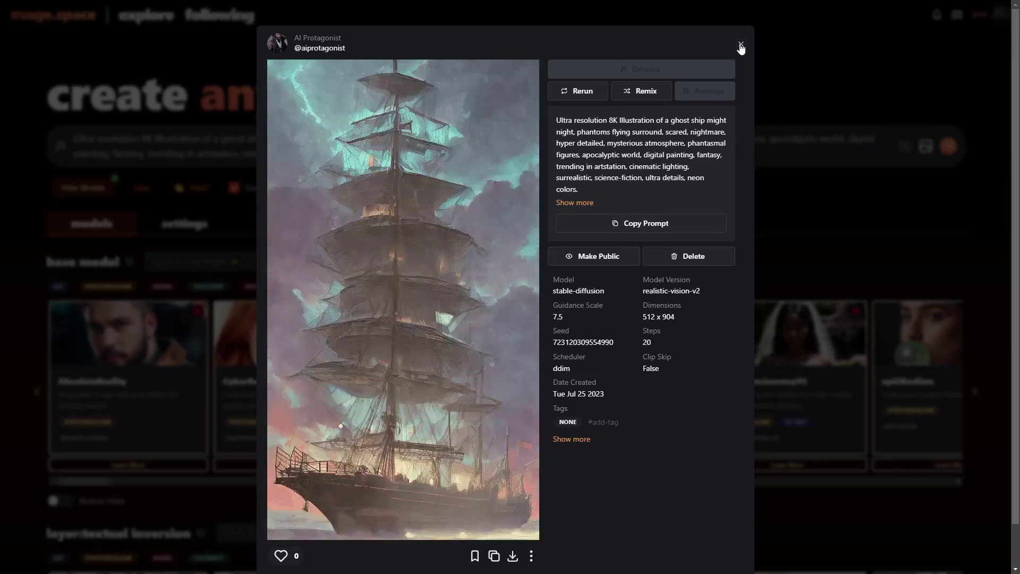
{"action": "left_click", "coordinate": [740, 45]}
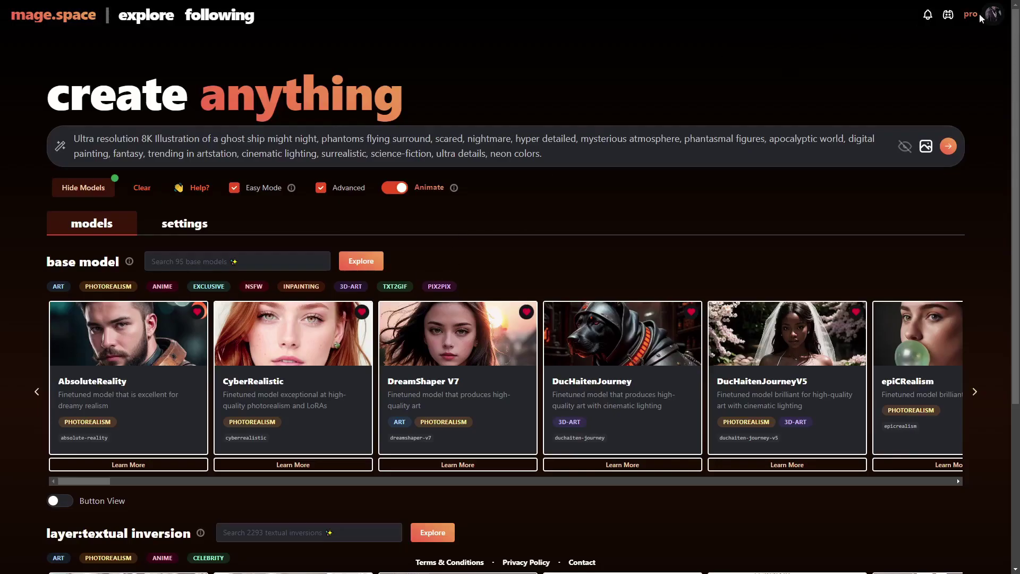
- Open the red ghost-ship image from your profile and save it as a PNG into Downloads
{"action": "left_click", "coordinate": [992, 15]}
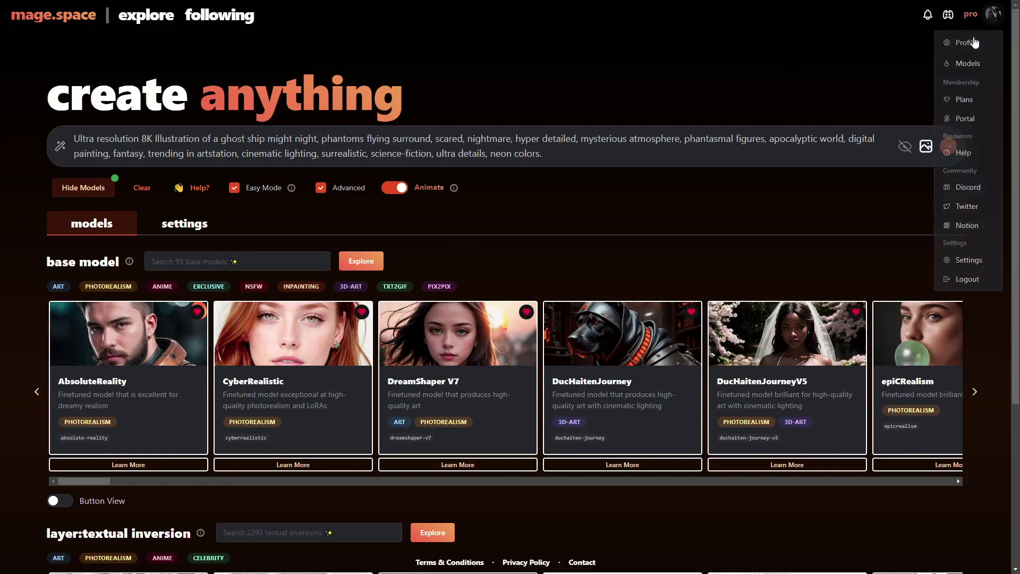
{"action": "left_click", "coordinate": [967, 43]}
{"action": "scroll", "coordinate": [213, 254], "scroll_direction": "down", "scroll_amount": 3}
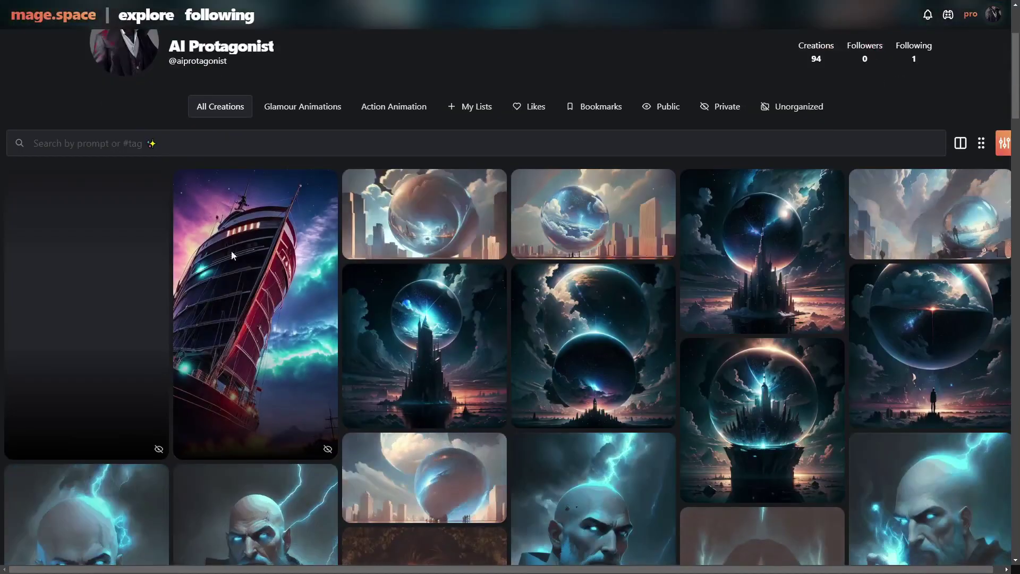
{"action": "left_click", "coordinate": [259, 272]}
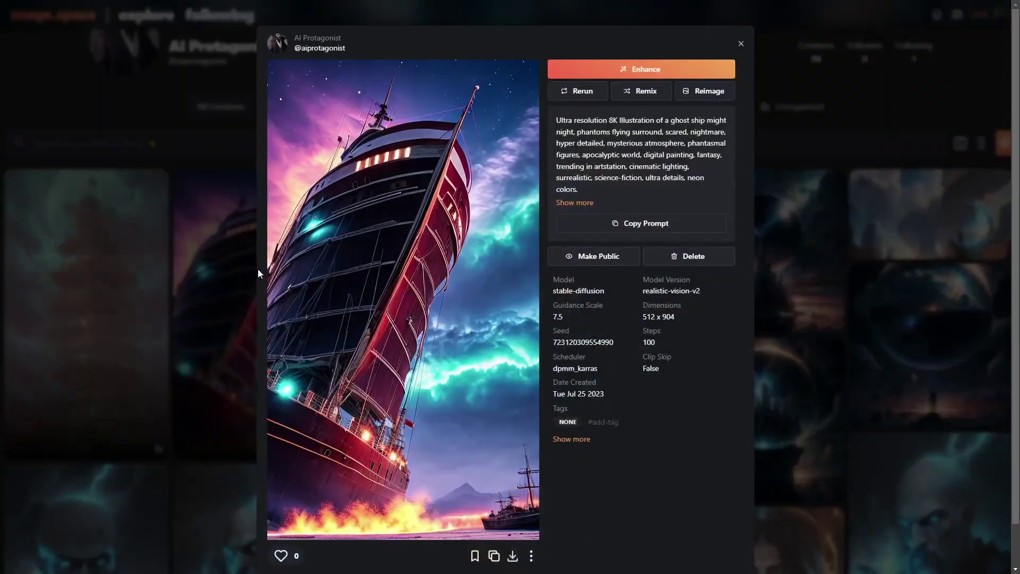
{"action": "right_click", "coordinate": [410, 258]}
{"action": "left_click", "coordinate": [447, 276]}
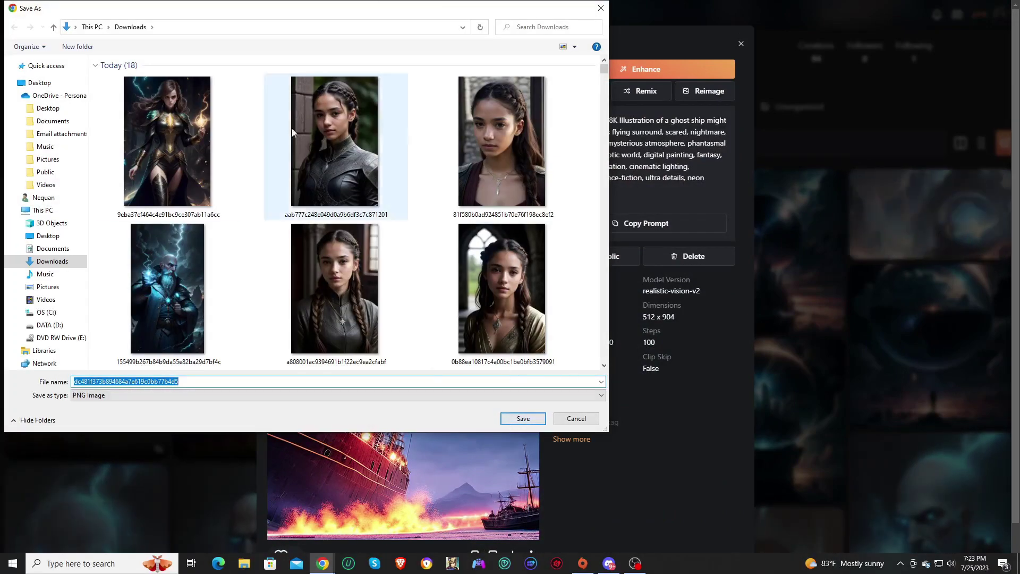
{"action": "left_click", "coordinate": [522, 417]}
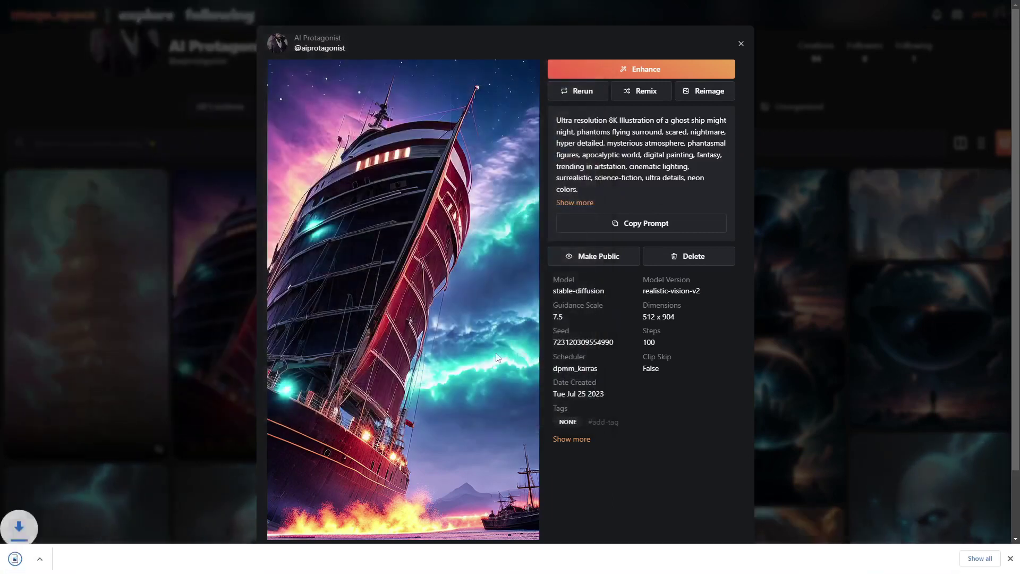
{"action": "left_click", "coordinate": [740, 44]}
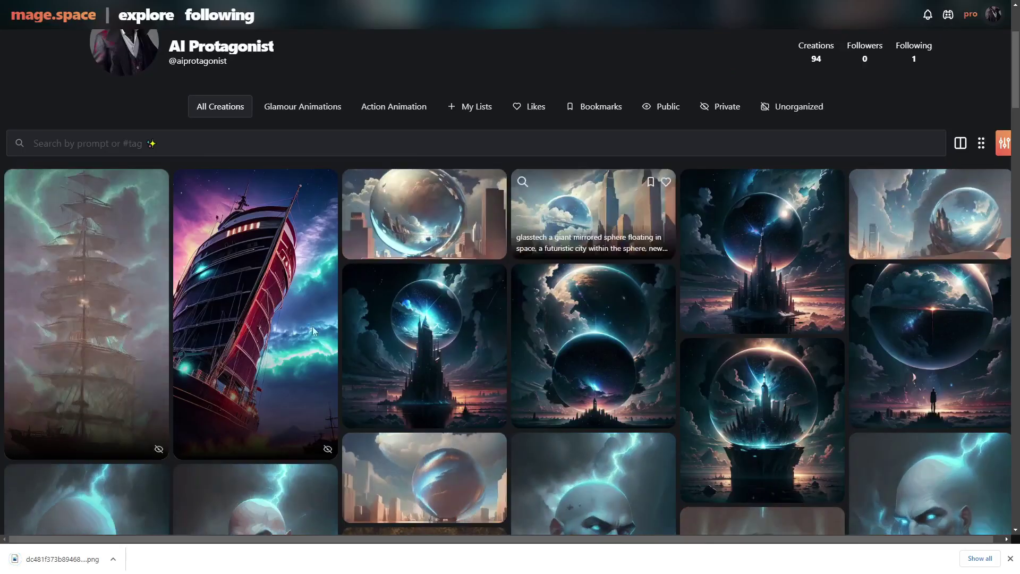
- Remix the red ghost-ship image and switch to image-to-image generation
{"action": "left_click", "coordinate": [269, 221]}
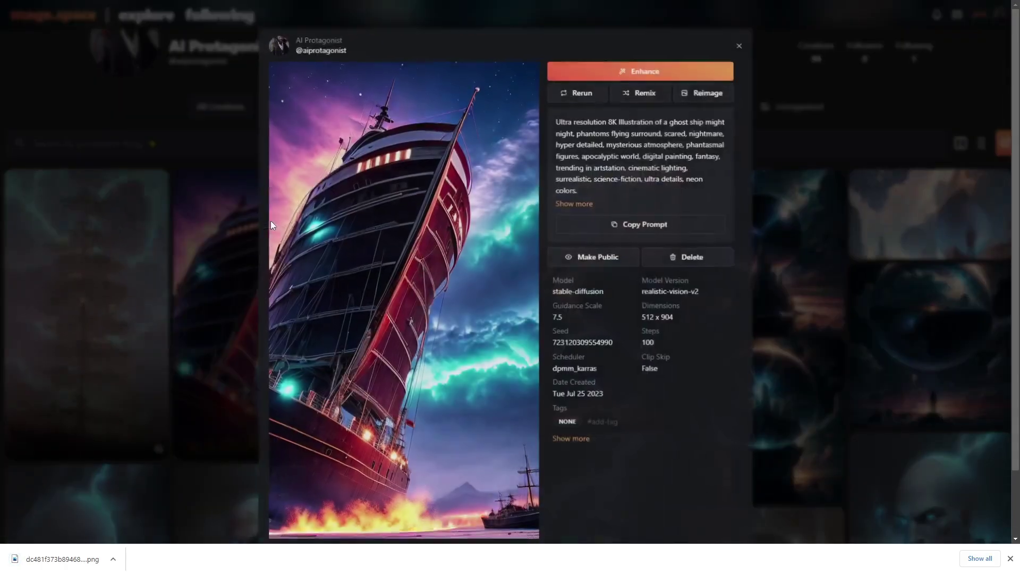
{"action": "left_click", "coordinate": [637, 91]}
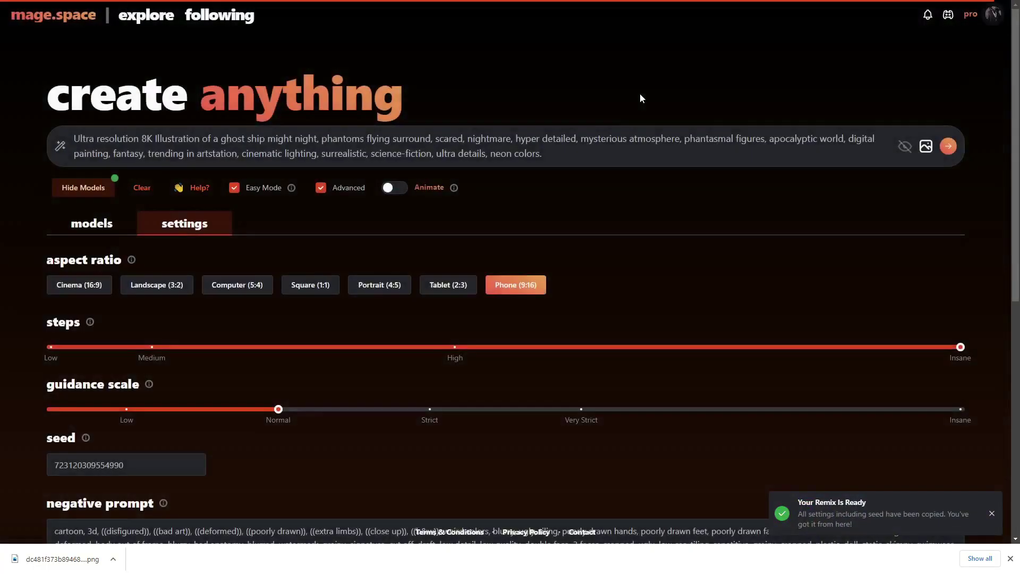
{"action": "left_click", "coordinate": [926, 146]}
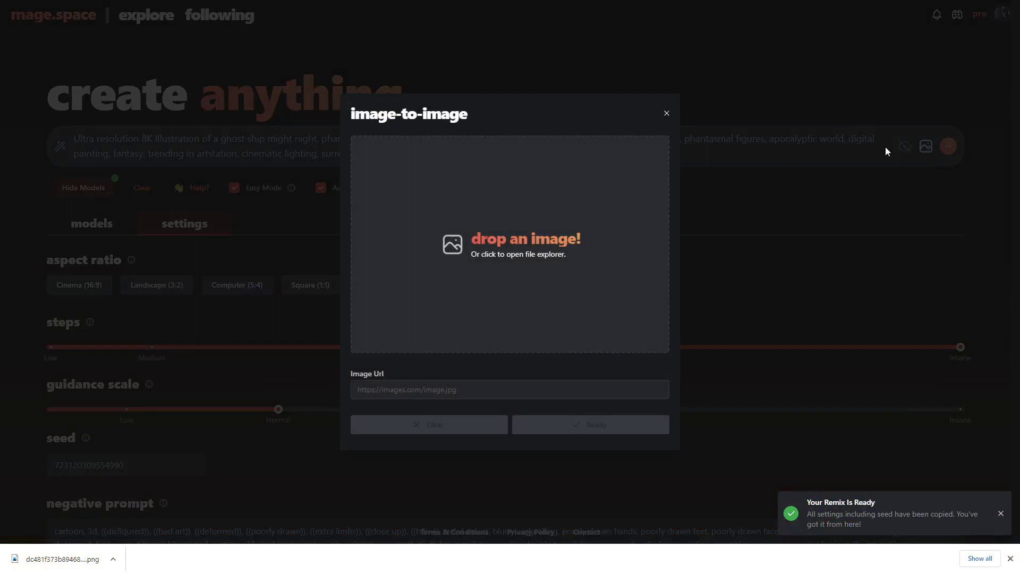
- Upload the ghost-ship PNG from Downloads as the source image at prompt strength 0.8
{"action": "left_click", "coordinate": [482, 230]}
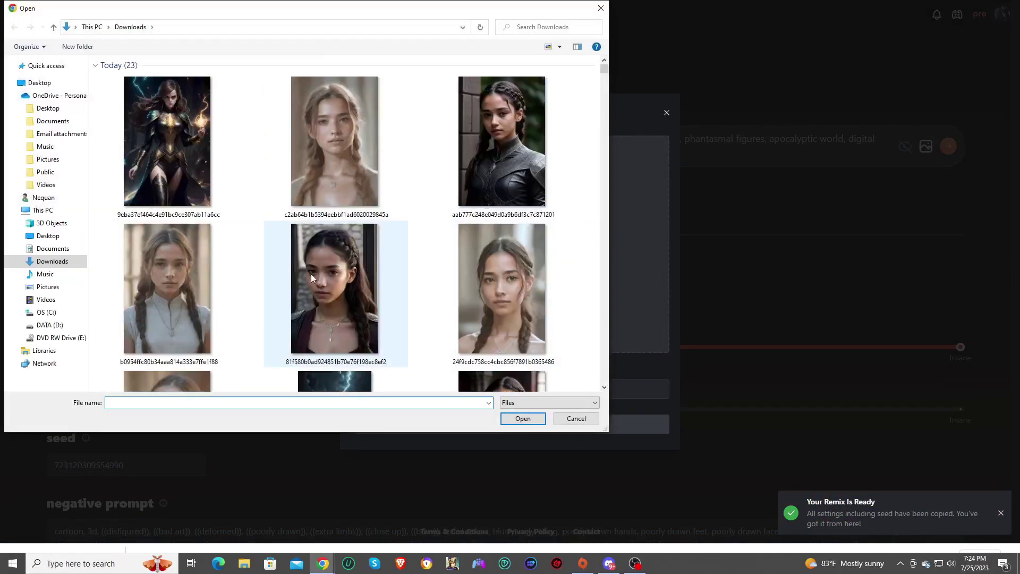
{"action": "scroll", "coordinate": [245, 260], "scroll_direction": "down", "scroll_amount": 2}
{"action": "scroll", "coordinate": [245, 260], "scroll_direction": "up", "scroll_amount": 1}
{"action": "scroll", "coordinate": [245, 260], "scroll_direction": "down", "scroll_amount": 4}
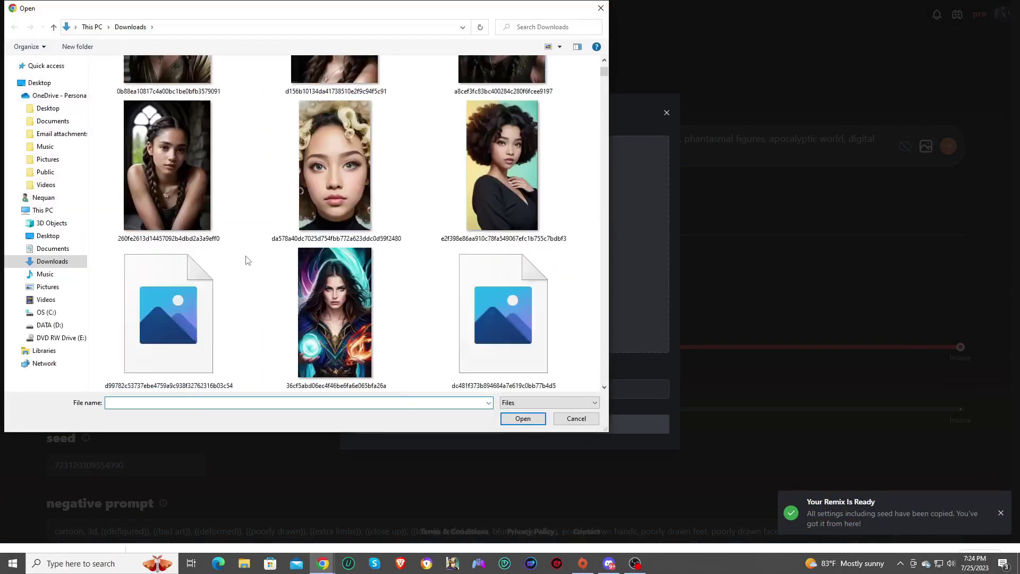
{"action": "scroll", "coordinate": [245, 260], "scroll_direction": "down", "scroll_amount": 2}
{"action": "scroll", "coordinate": [246, 257], "scroll_direction": "up", "scroll_amount": 1}
{"action": "double_click", "coordinate": [475, 135]}
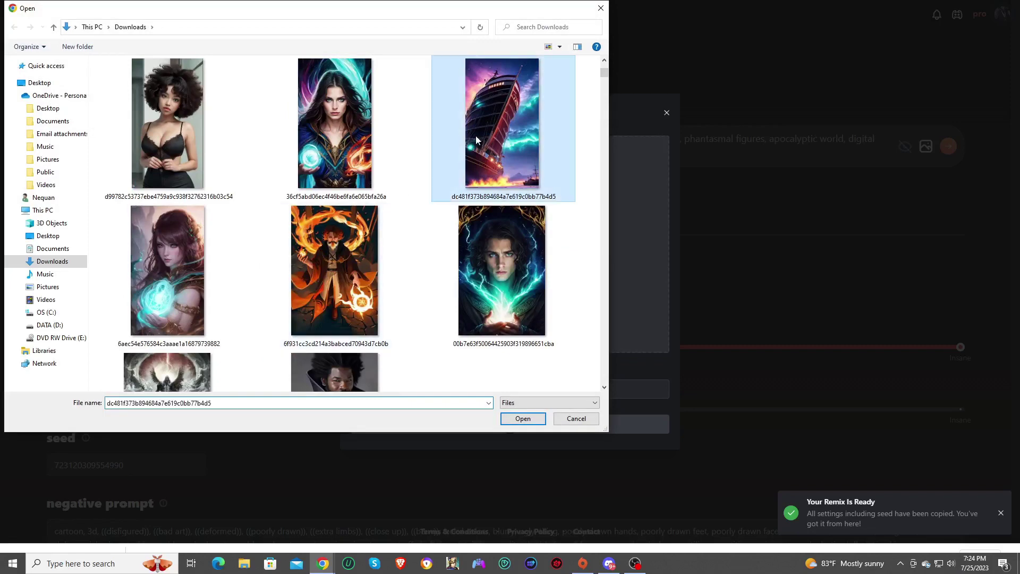
{"action": "scroll", "coordinate": [489, 332], "scroll_direction": "down", "scroll_amount": 4}
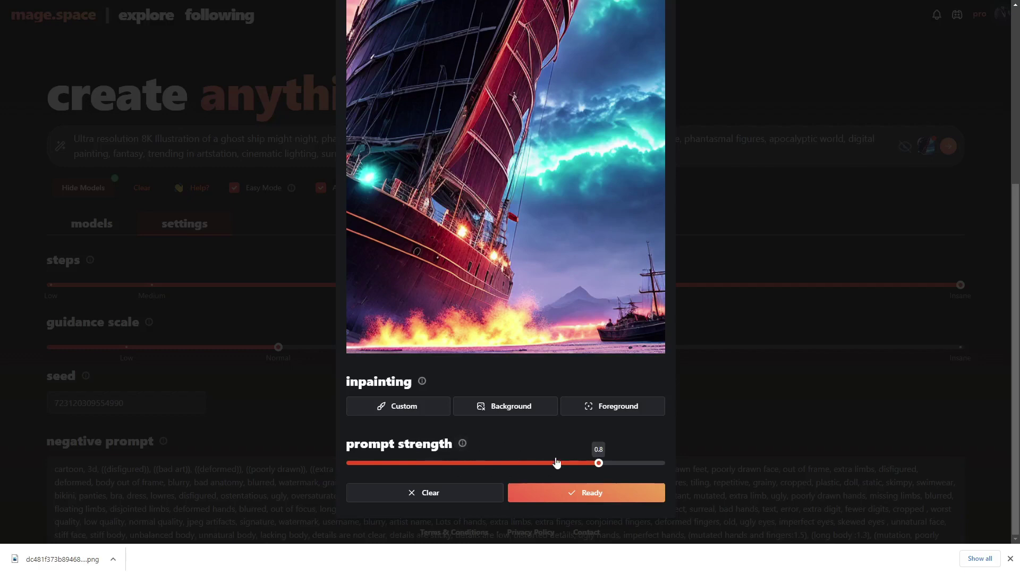
{"action": "scroll", "coordinate": [528, 451], "scroll_direction": "up", "scroll_amount": 2}
{"action": "scroll", "coordinate": [488, 333], "scroll_direction": "down", "scroll_amount": 2}
{"action": "scroll", "coordinate": [523, 262], "scroll_direction": "up", "scroll_amount": 3}
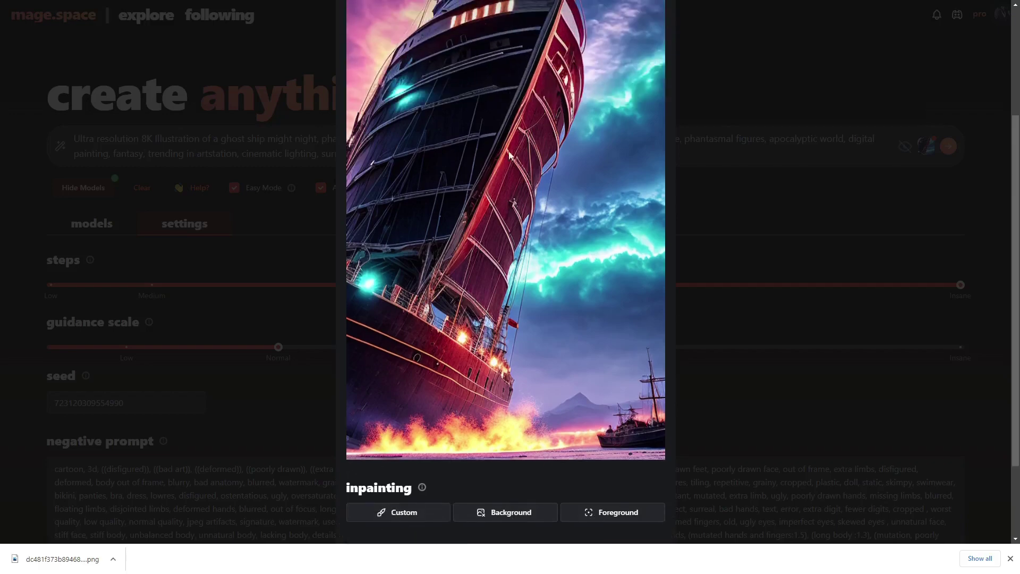
{"action": "scroll", "coordinate": [483, 243], "scroll_direction": "down", "scroll_amount": 5}
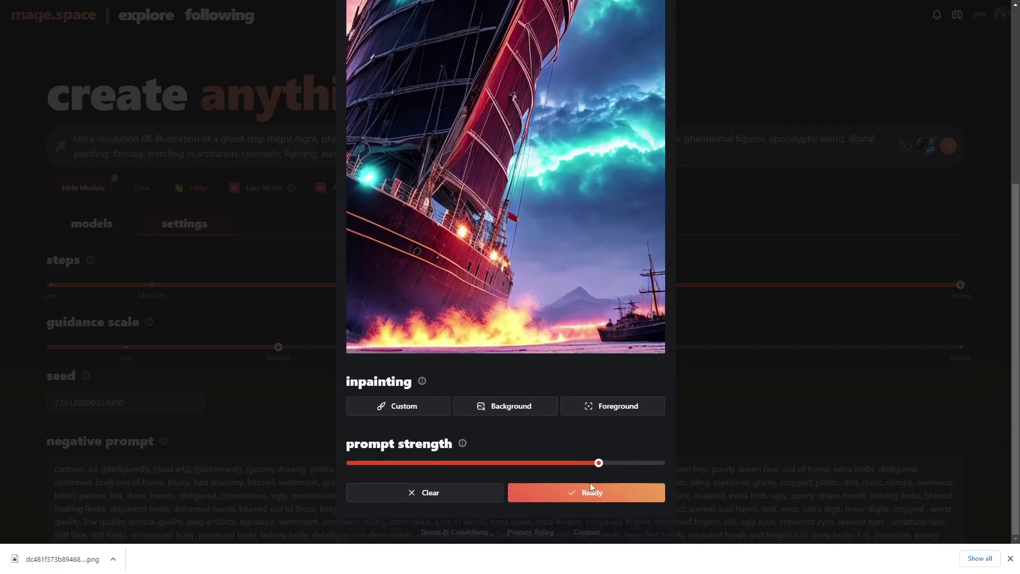
{"action": "left_click", "coordinate": [572, 492]}
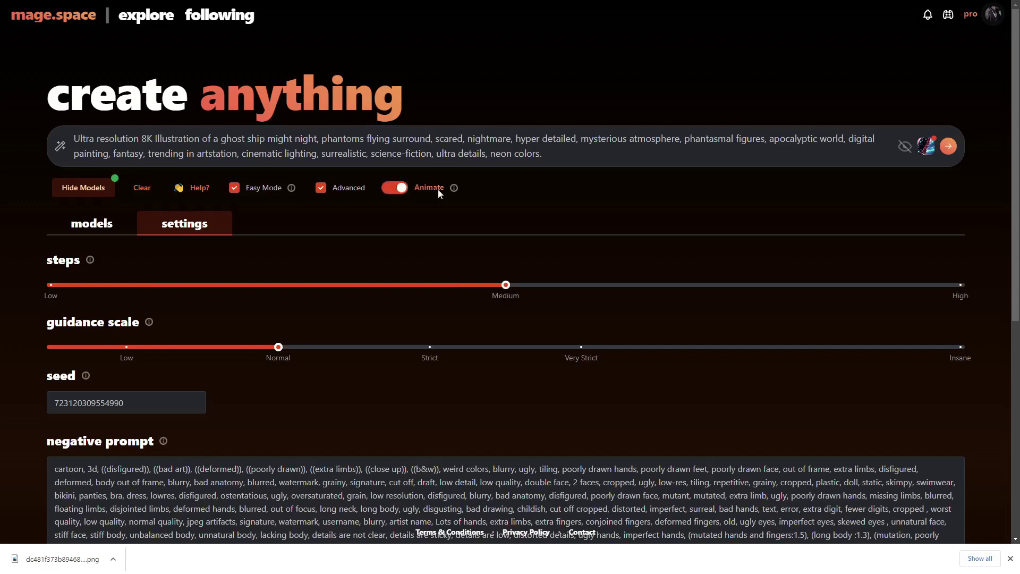
{"action": "left_click", "coordinate": [948, 147]}
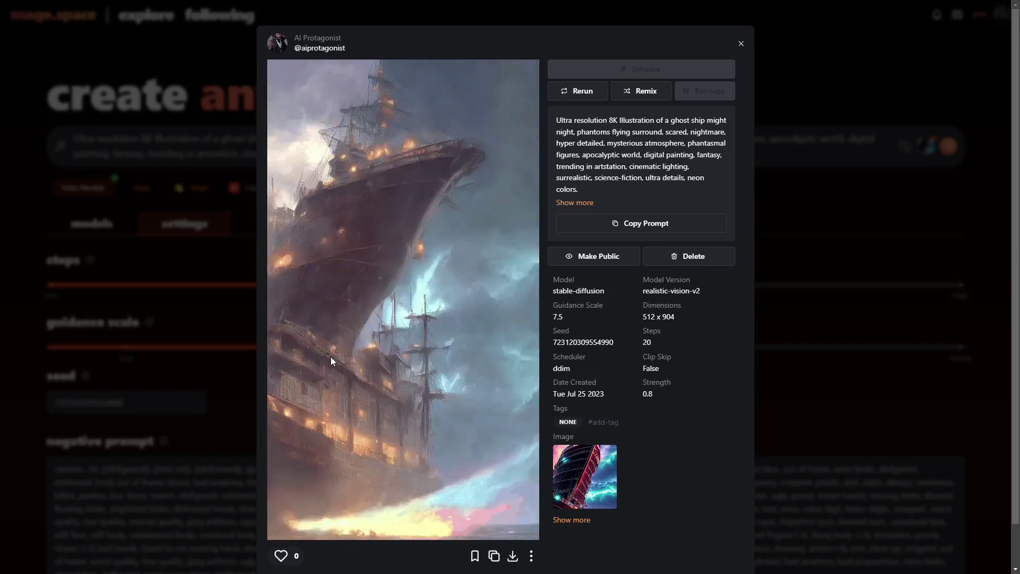
{"action": "mouse_move", "coordinate": [578, 481]}
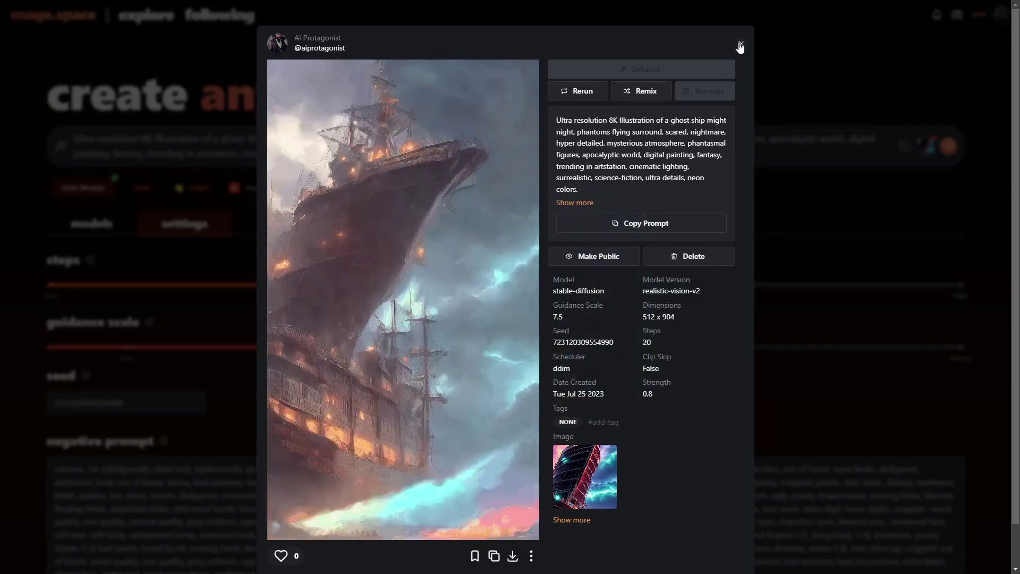
{"action": "left_click", "coordinate": [741, 43]}
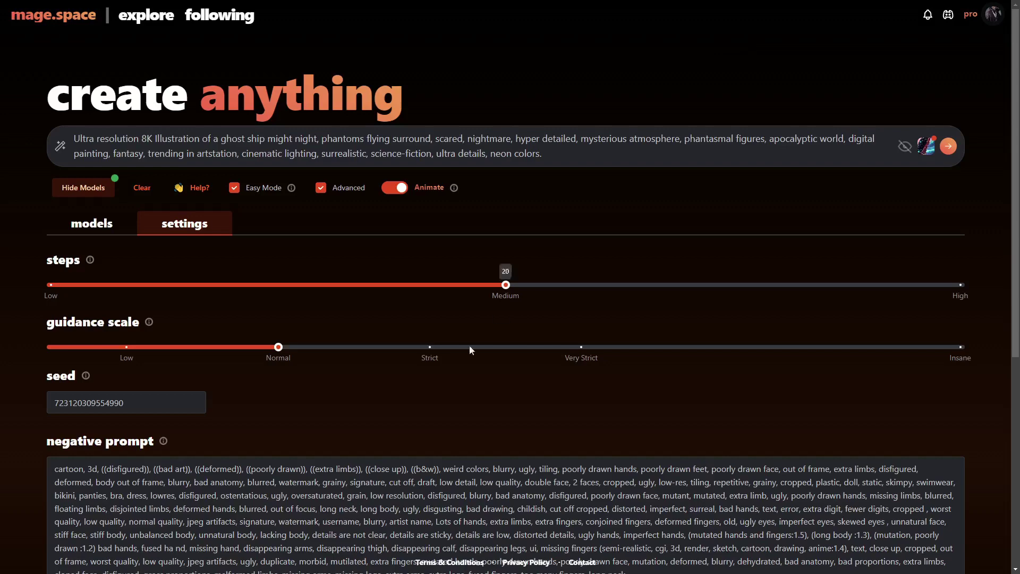
- Filter base models to 3D-ART only, removing TXT2GIF and PHOTOREALISM, leaving 15 models
{"action": "left_click", "coordinate": [84, 228]}
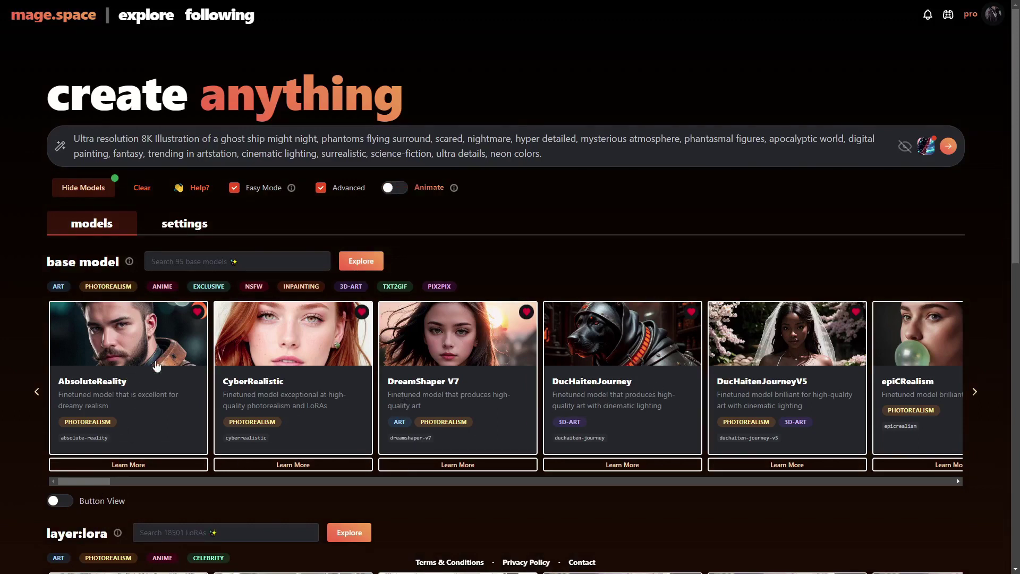
{"action": "left_click", "coordinate": [394, 288]}
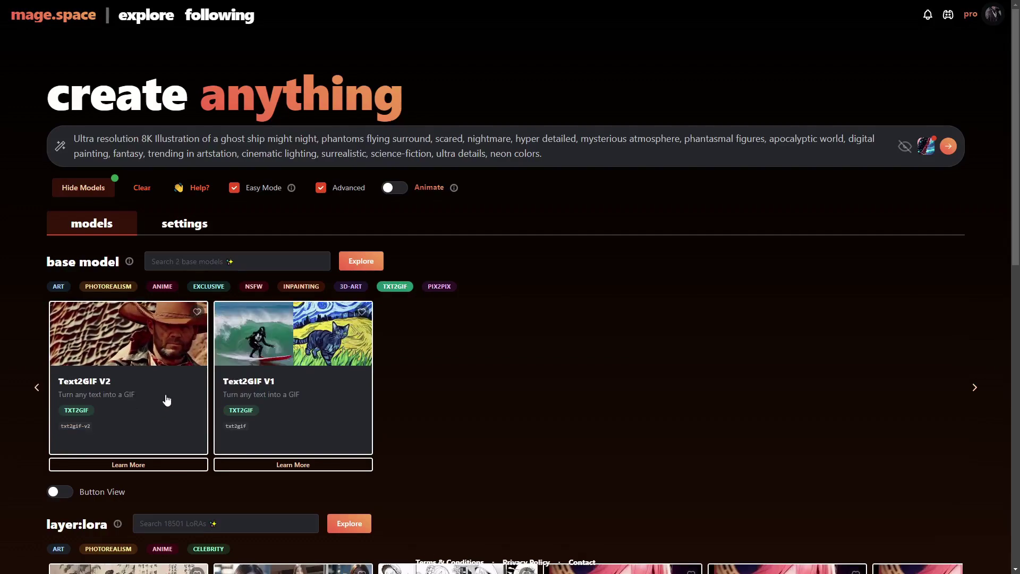
{"action": "scroll", "coordinate": [122, 422], "scroll_direction": "down", "scroll_amount": 6}
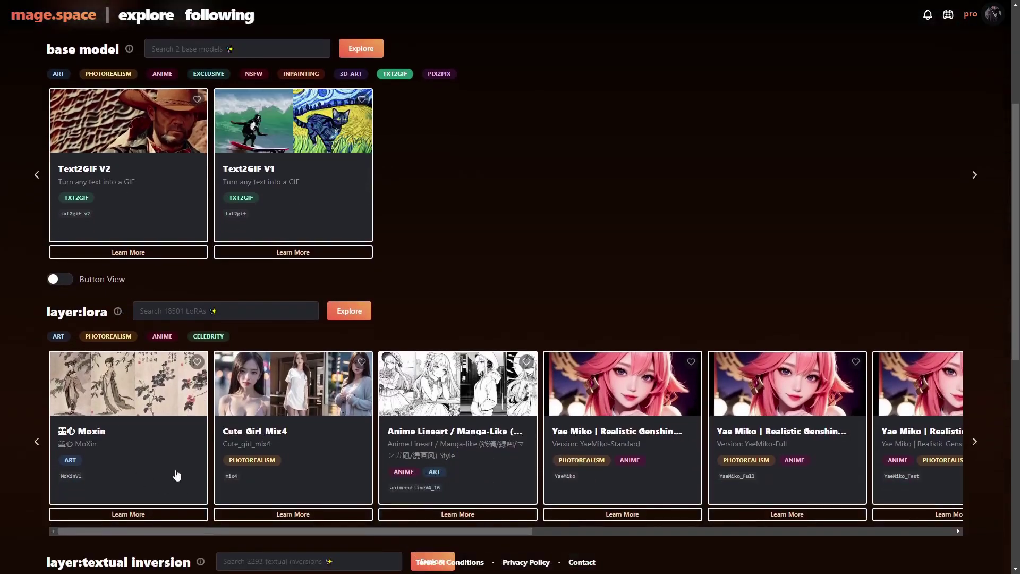
{"action": "scroll", "coordinate": [218, 506], "scroll_direction": "up", "scroll_amount": 1}
{"action": "scroll", "coordinate": [213, 470], "scroll_direction": "down", "scroll_amount": 3}
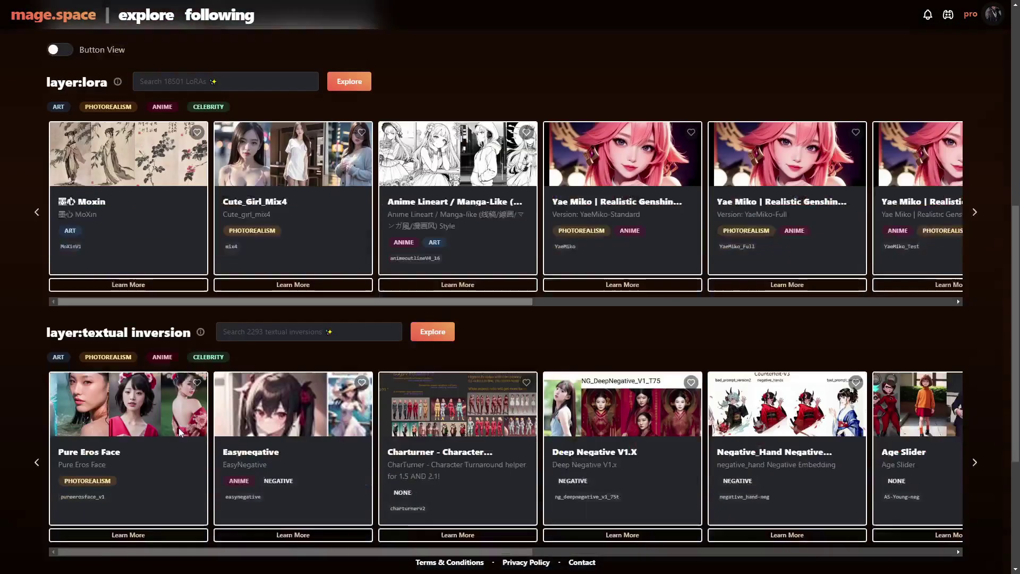
{"action": "scroll", "coordinate": [212, 468], "scroll_direction": "up", "scroll_amount": 3}
{"action": "scroll", "coordinate": [212, 468], "scroll_direction": "up", "scroll_amount": 5}
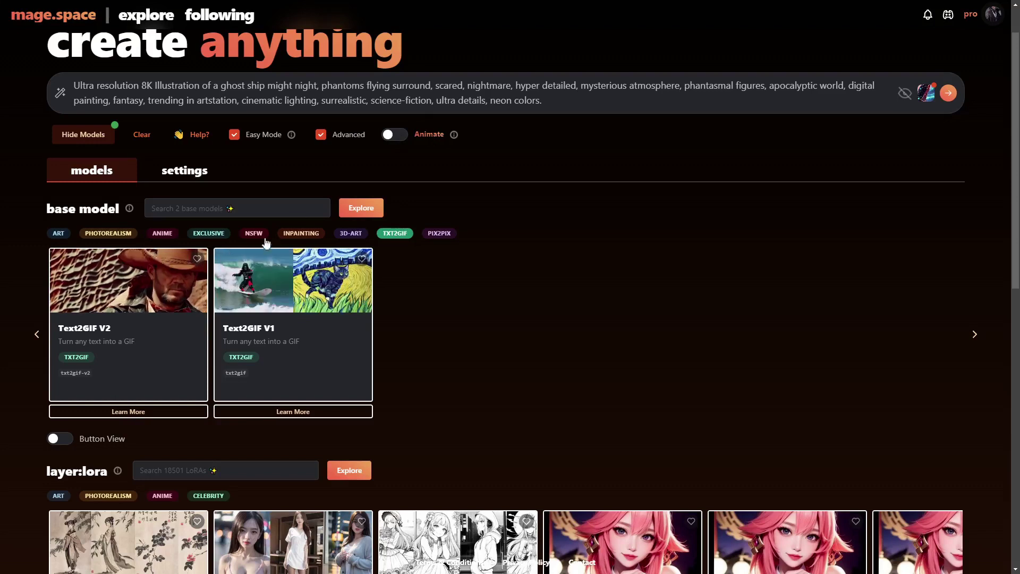
{"action": "left_click", "coordinate": [350, 234]}
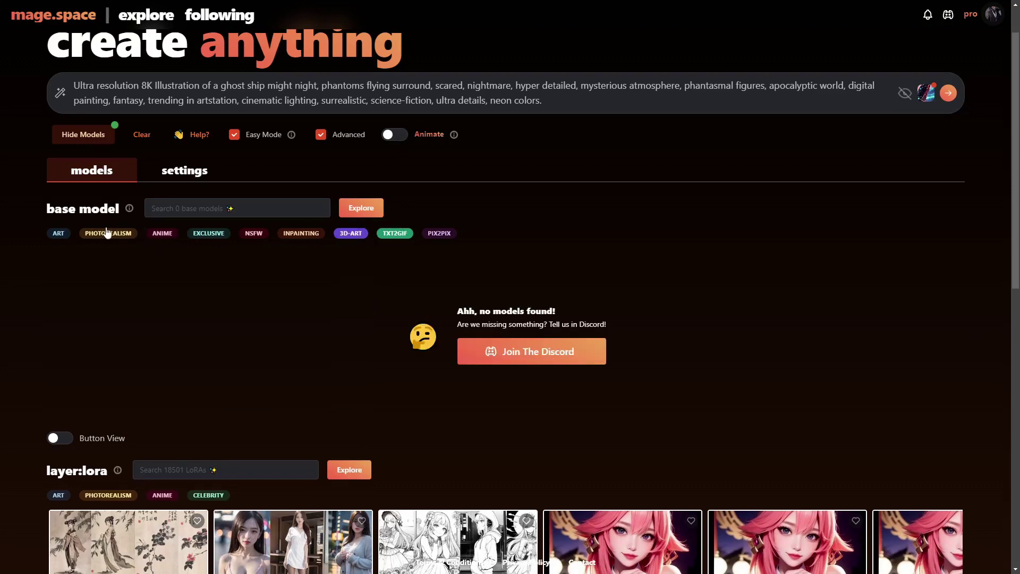
{"action": "left_click", "coordinate": [395, 233]}
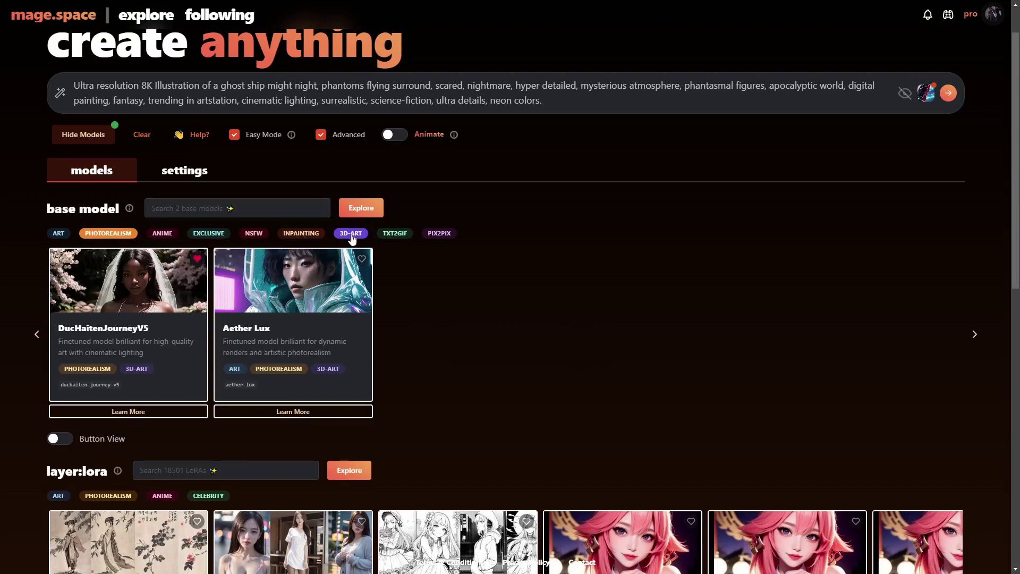
{"action": "left_click", "coordinate": [129, 236]}
{"action": "scroll", "coordinate": [409, 189], "scroll_direction": "up", "scroll_amount": 1}
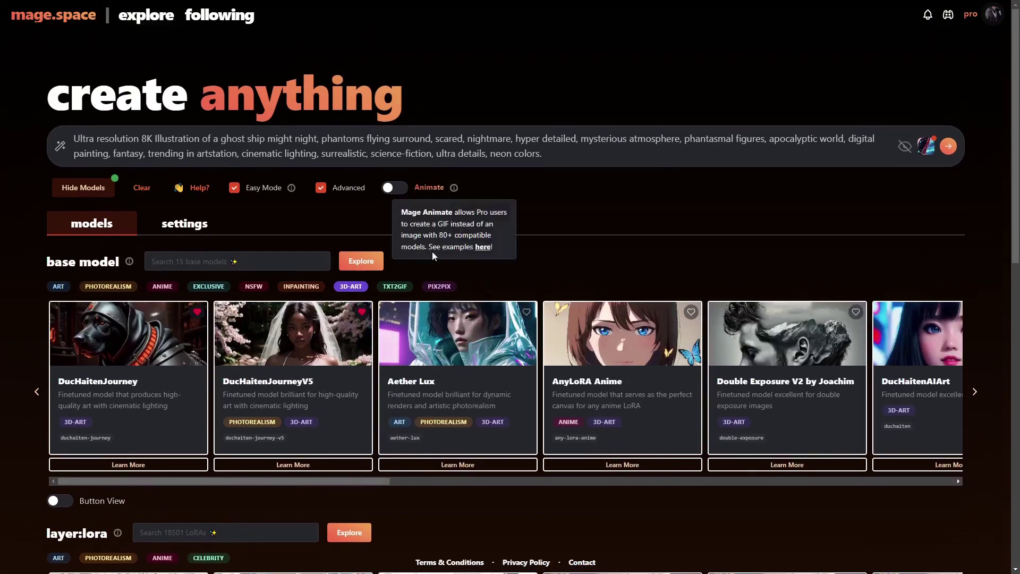
- Open Animate Examples by Mage and check the red-haired girl animation's toon-you-v5 model
{"action": "left_click", "coordinate": [483, 247]}
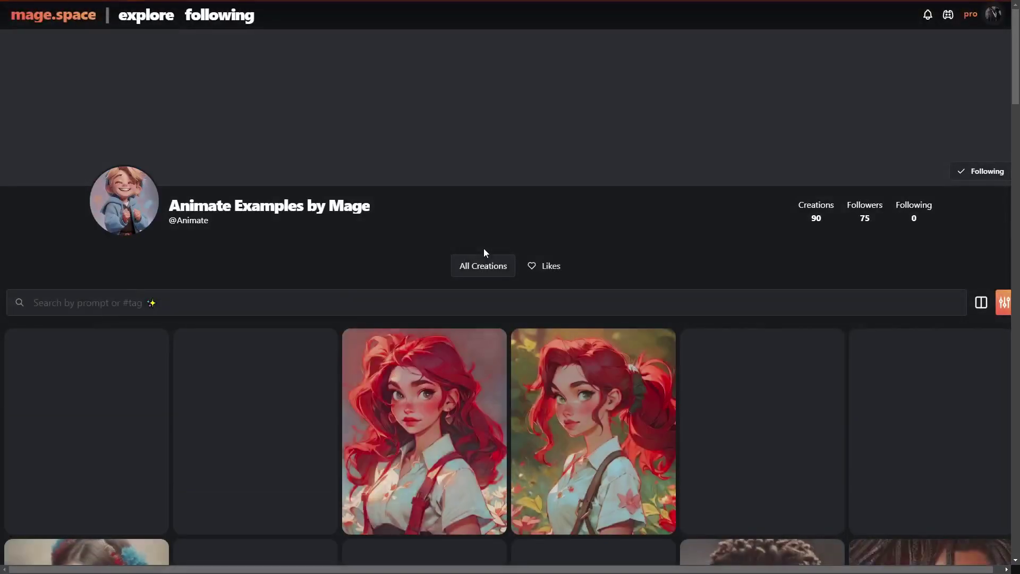
{"action": "scroll", "coordinate": [381, 266], "scroll_direction": "down", "scroll_amount": 2}
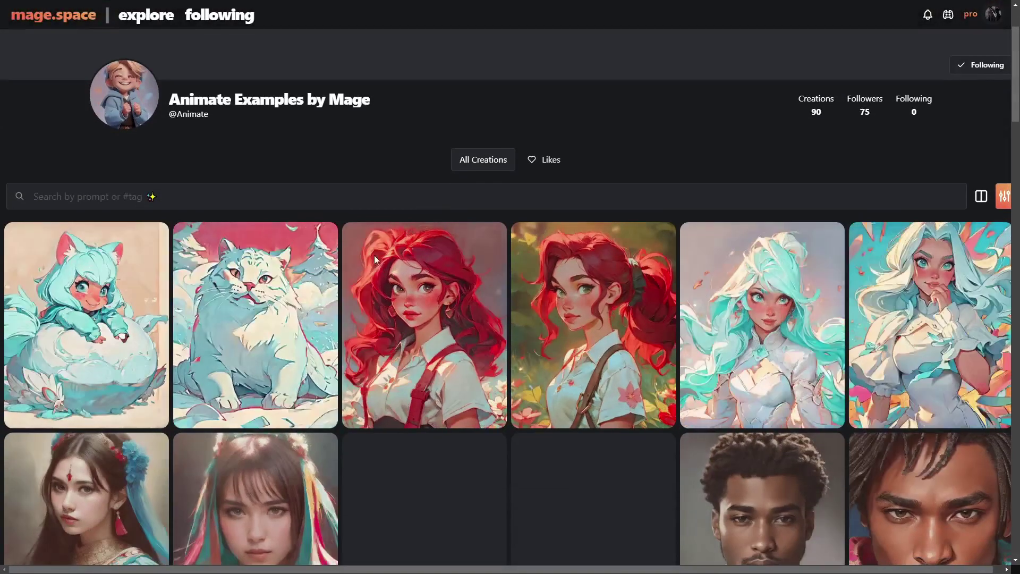
{"action": "scroll", "coordinate": [289, 274], "scroll_direction": "down", "scroll_amount": 5}
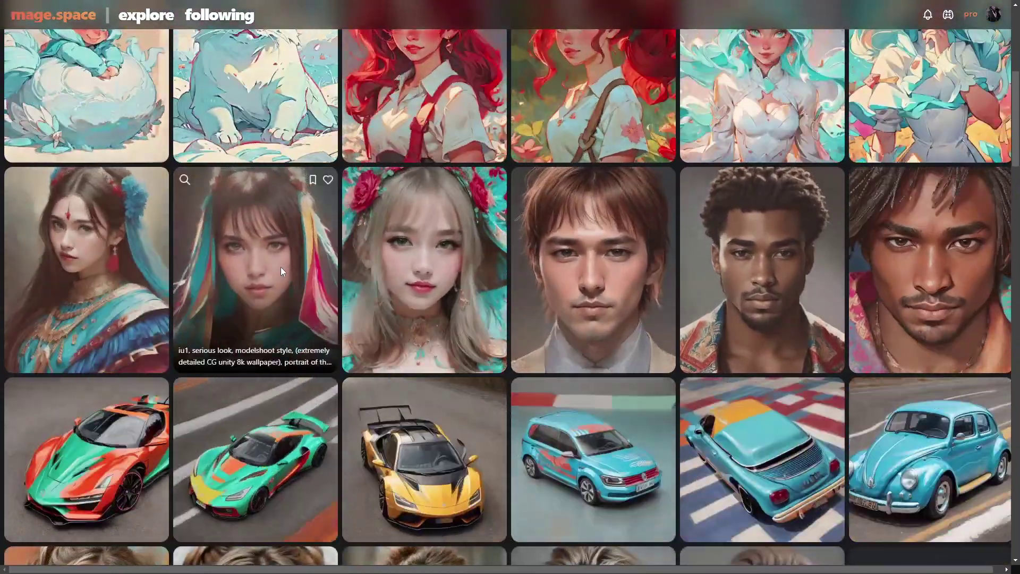
{"action": "scroll", "coordinate": [280, 267], "scroll_direction": "up", "scroll_amount": 1}
{"action": "left_click", "coordinate": [424, 57]}
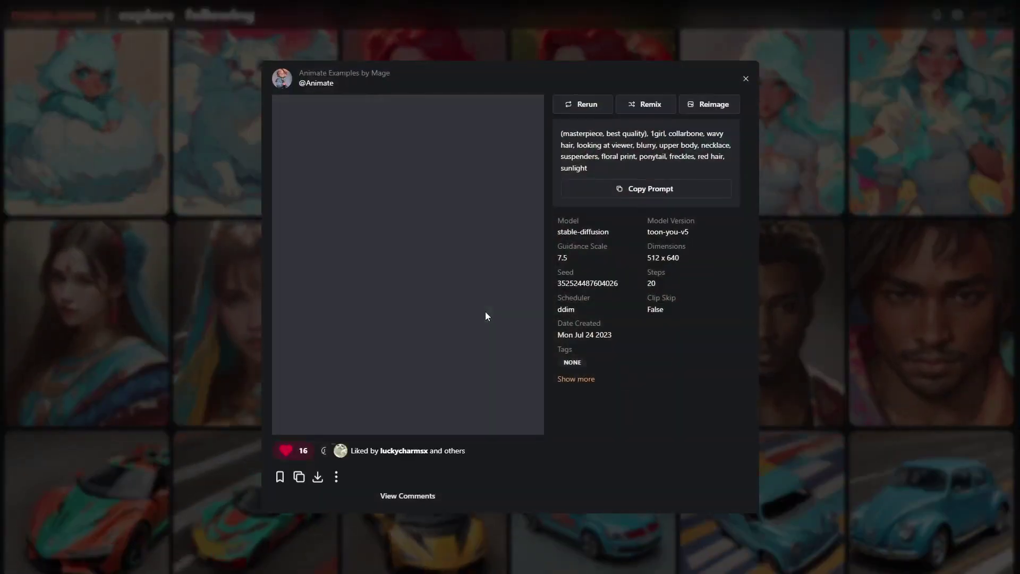
{"action": "left_click_drag", "start_coordinate": [645, 234], "coordinate": [692, 236]}
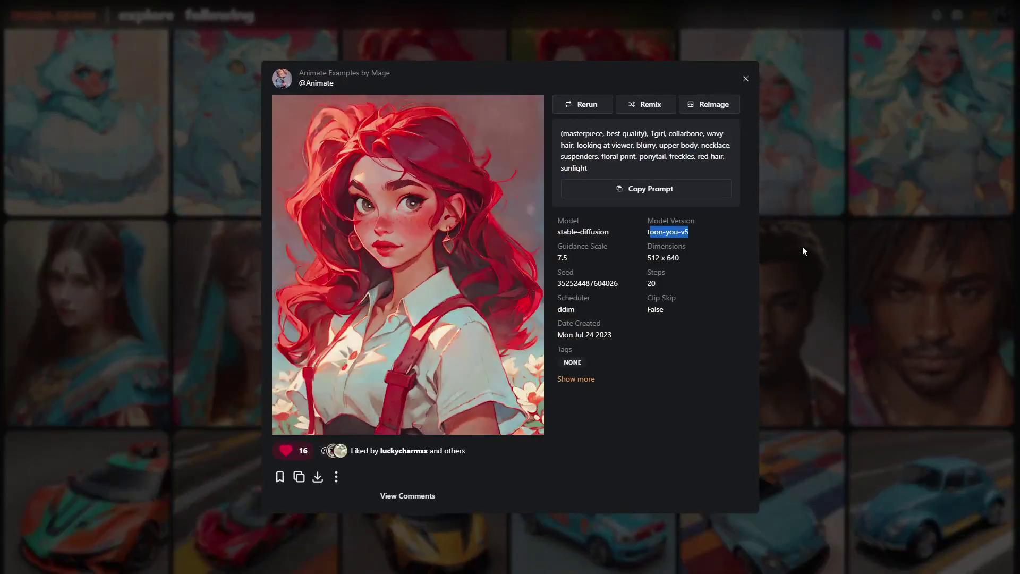
{"action": "left_click", "coordinate": [801, 247]}
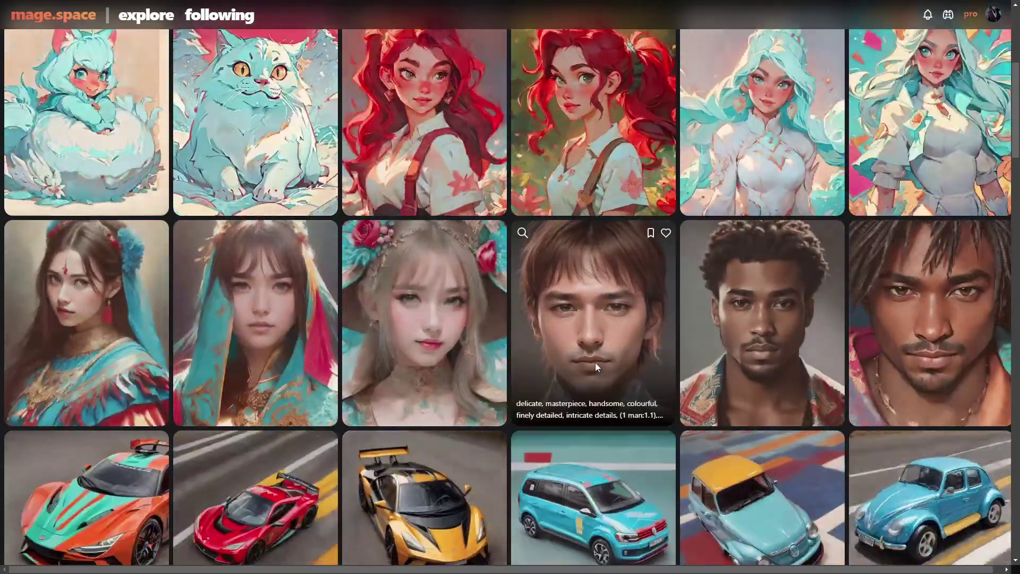
- Scroll the examples grid, viewing a man's portrait animation along the way
{"action": "scroll", "coordinate": [595, 363], "scroll_direction": "down", "scroll_amount": 1}
{"action": "scroll", "coordinate": [595, 362], "scroll_direction": "down", "scroll_amount": 3}
{"action": "scroll", "coordinate": [595, 363], "scroll_direction": "up", "scroll_amount": 5}
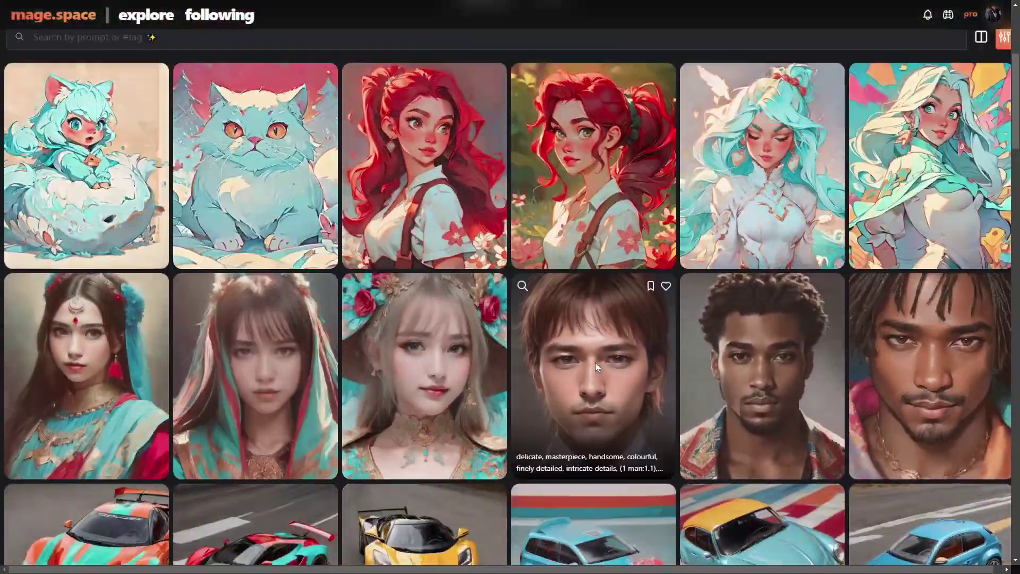
{"action": "scroll", "coordinate": [595, 363], "scroll_direction": "down", "scroll_amount": 2}
{"action": "left_click", "coordinate": [804, 254]}
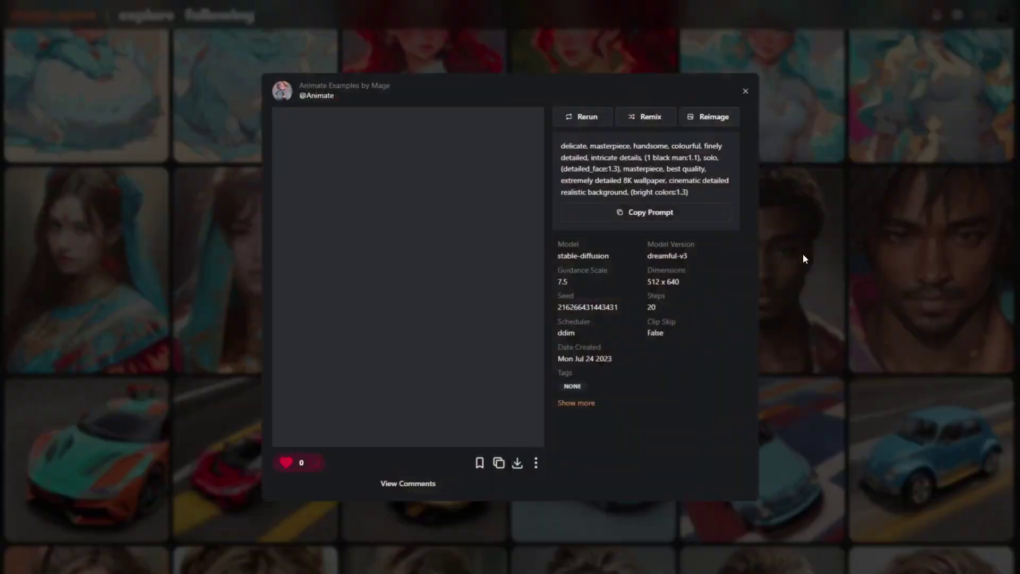
{"action": "left_click", "coordinate": [801, 277]}
{"action": "scroll", "coordinate": [550, 381], "scroll_direction": "down", "scroll_amount": 3}
{"action": "scroll", "coordinate": [551, 384], "scroll_direction": "down", "scroll_amount": 5}
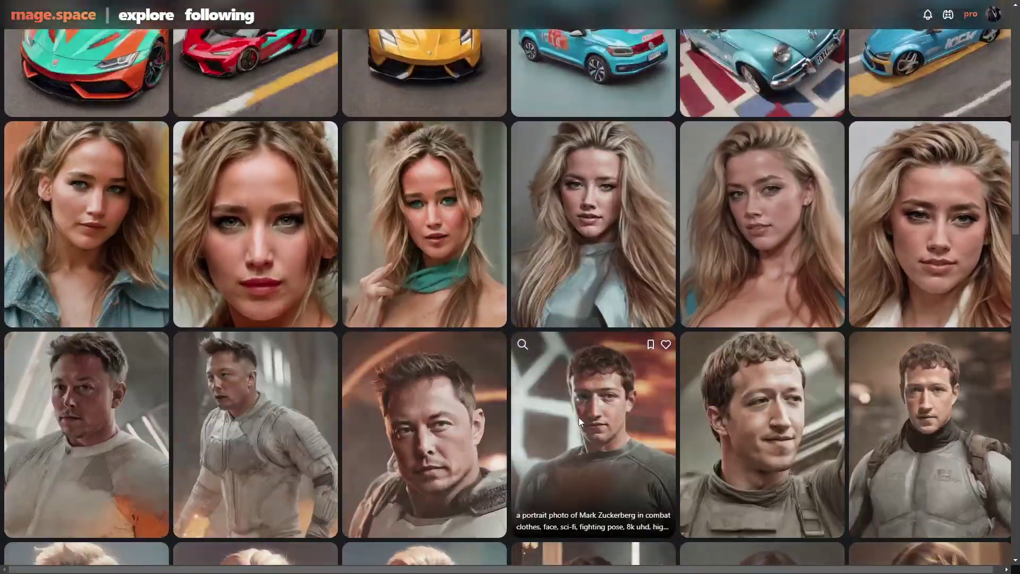
{"action": "scroll", "coordinate": [579, 421], "scroll_direction": "down", "scroll_amount": 2}
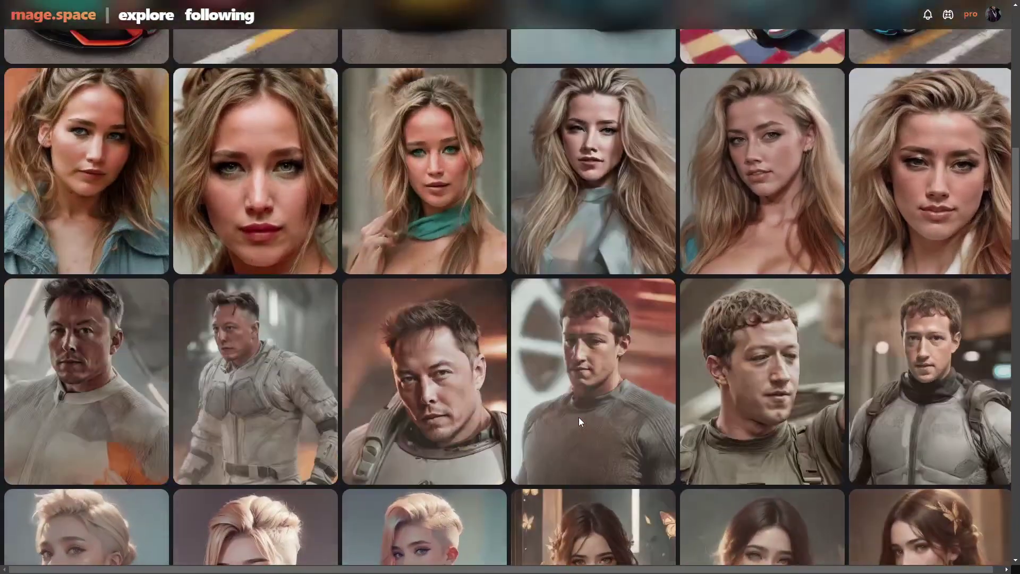
{"action": "scroll", "coordinate": [578, 417], "scroll_direction": "down", "scroll_amount": 2}
{"action": "scroll", "coordinate": [578, 416], "scroll_direction": "down", "scroll_amount": 3}
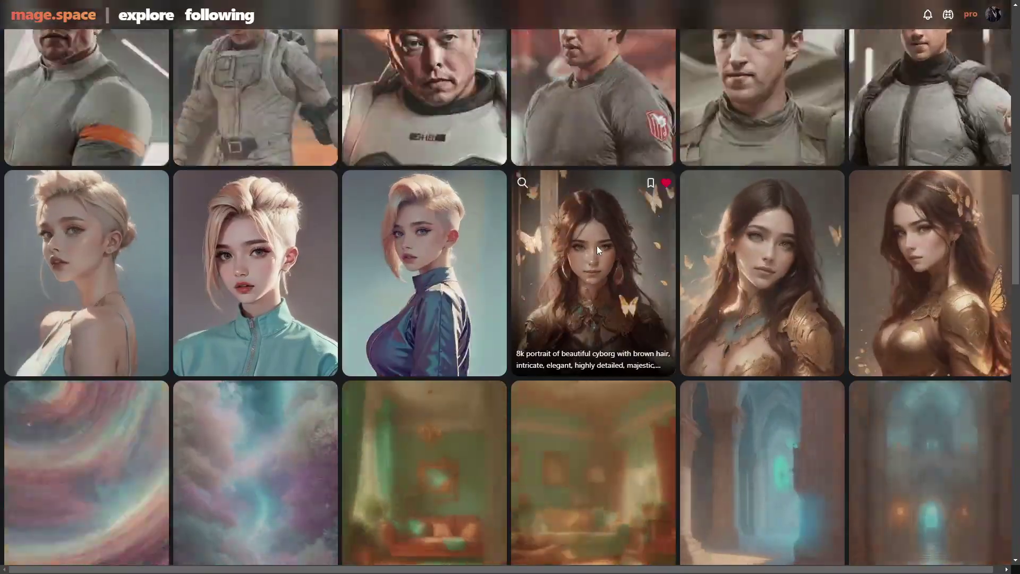
- Inspect the cyborg portrait animation's dreamshaper-v7 model version, then close it
{"action": "left_click", "coordinate": [597, 245]}
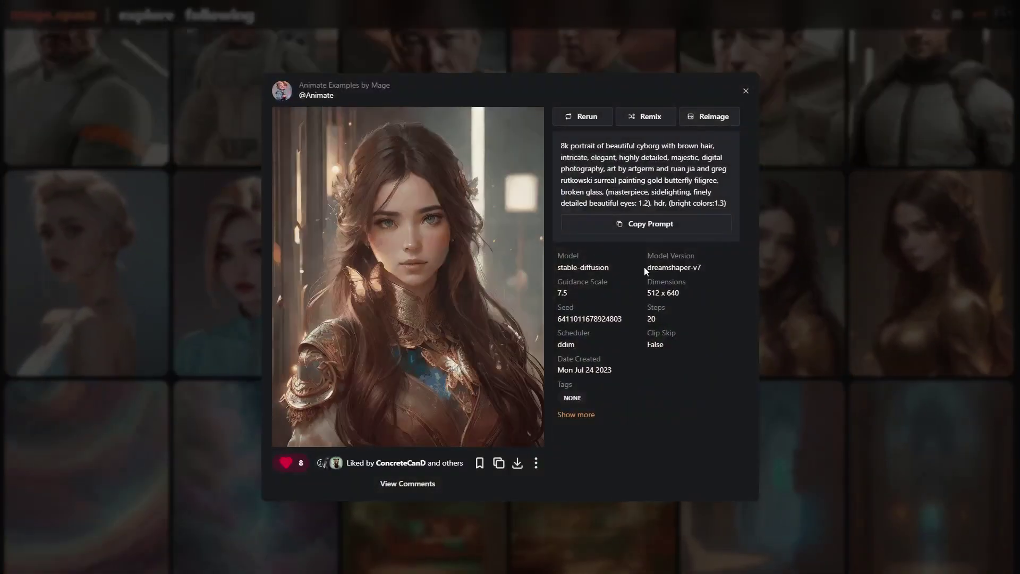
{"action": "triple_click", "coordinate": [685, 269]}
{"action": "left_click", "coordinate": [694, 271]}
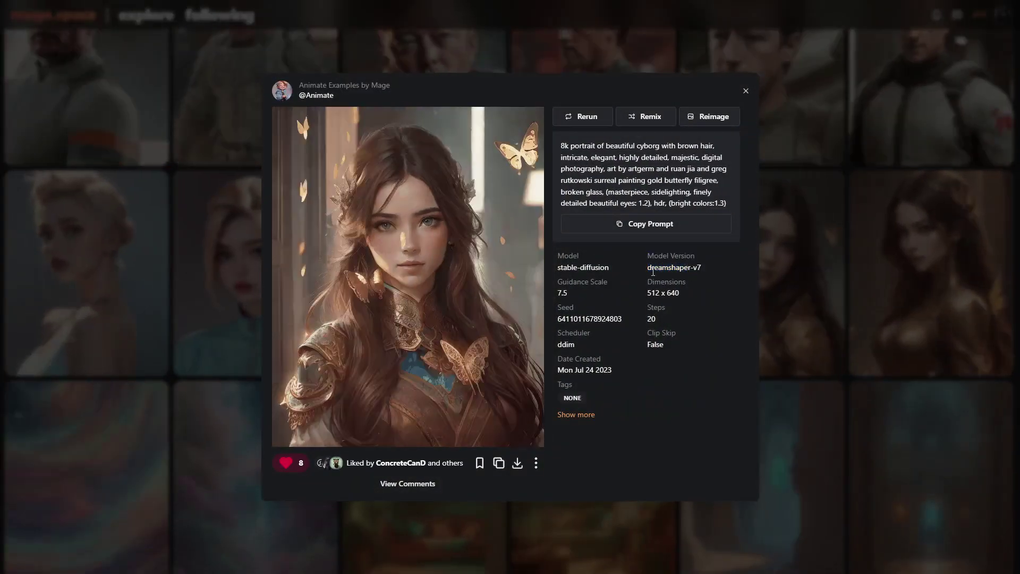
{"action": "left_click_drag", "start_coordinate": [648, 268], "coordinate": [700, 271]}
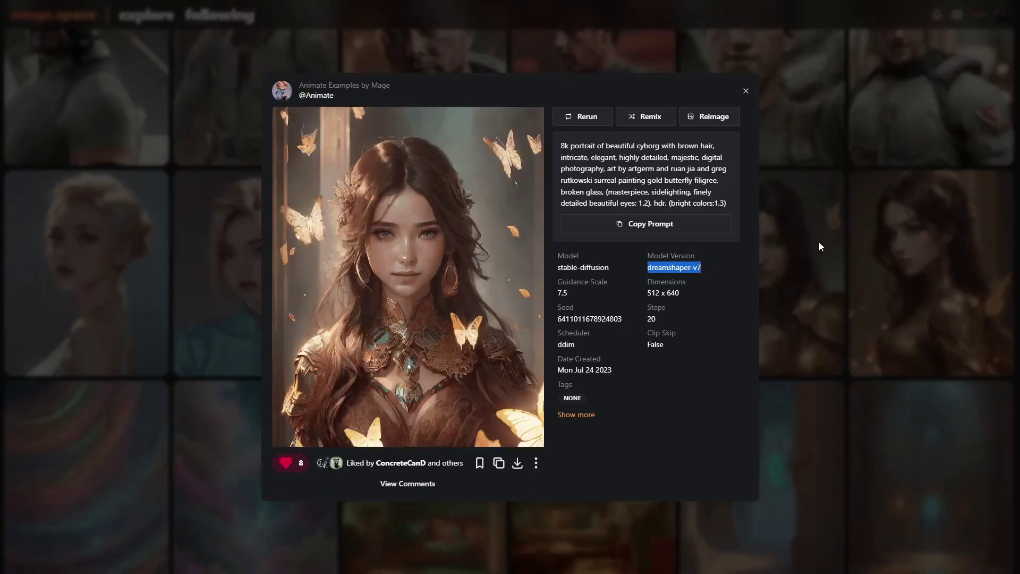
{"action": "left_click", "coordinate": [790, 257]}
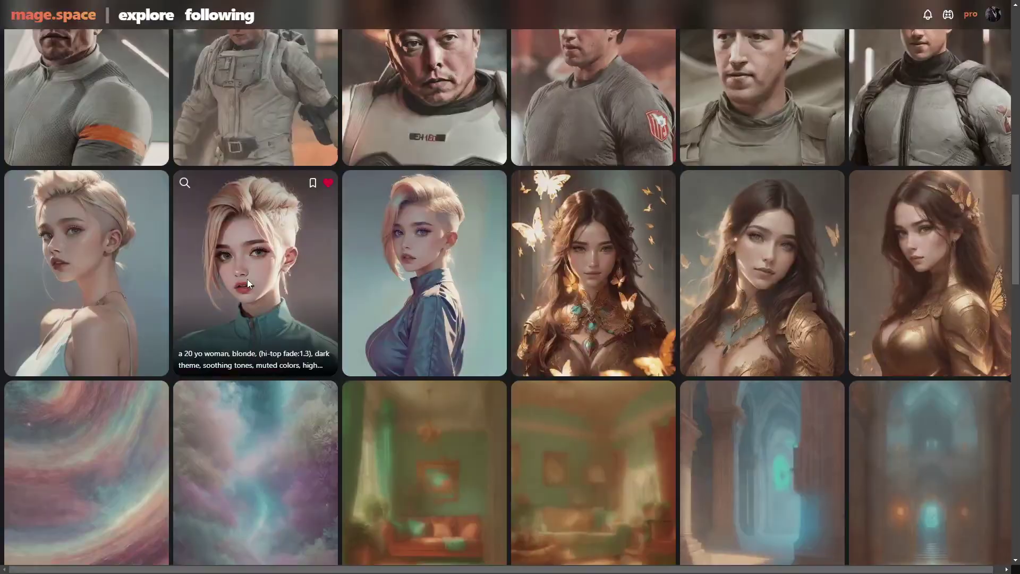
- View two blonde portrait examples, then scroll further down the gallery
{"action": "left_click", "coordinate": [248, 279]}
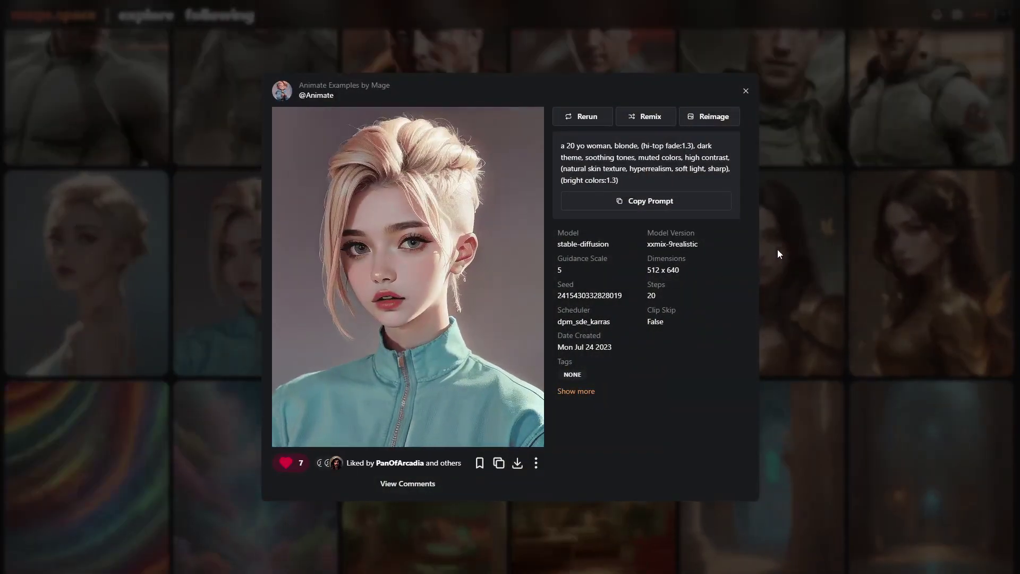
{"action": "left_click", "coordinate": [776, 249]}
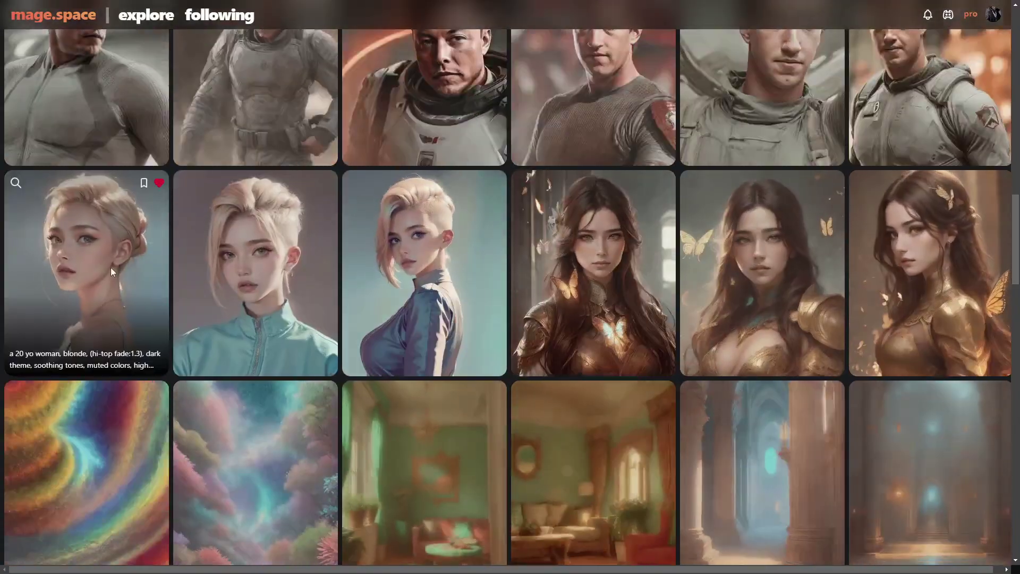
{"action": "left_click", "coordinate": [111, 267]}
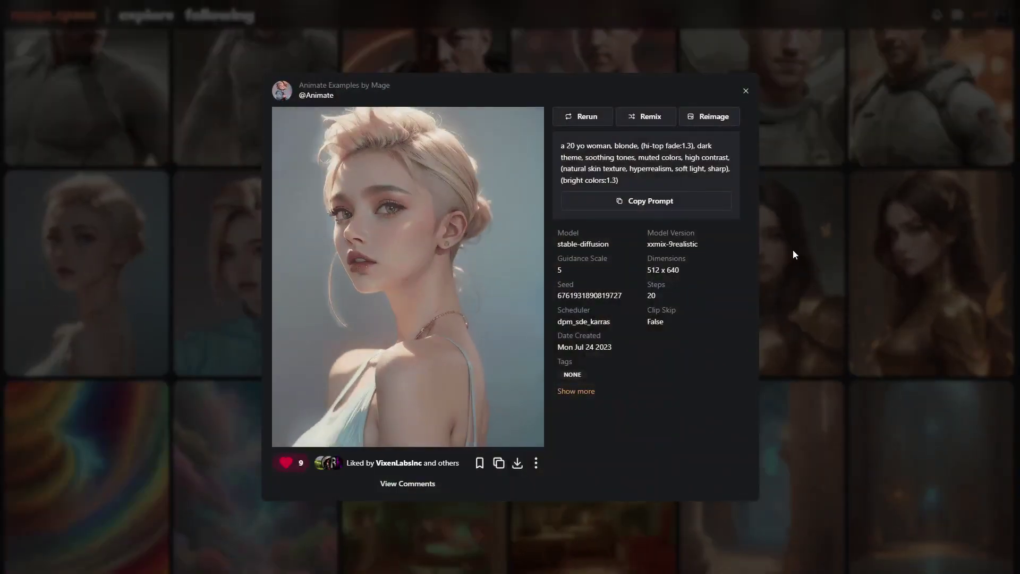
{"action": "left_click", "coordinate": [793, 250]}
{"action": "scroll", "coordinate": [501, 311], "scroll_direction": "down", "scroll_amount": 5}
{"action": "scroll", "coordinate": [454, 333], "scroll_direction": "down", "scroll_amount": 7}
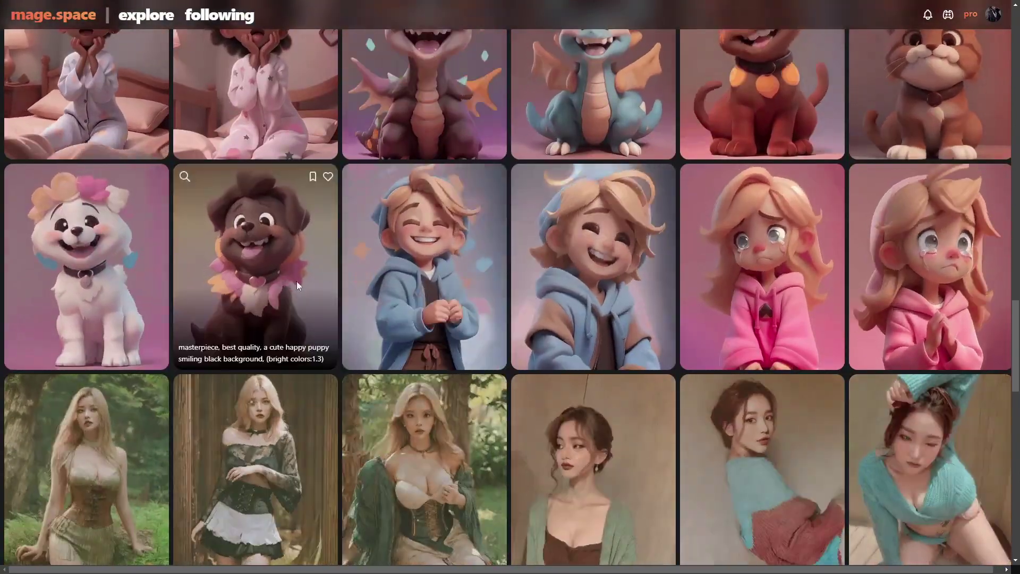
{"action": "scroll", "coordinate": [296, 283], "scroll_direction": "down", "scroll_amount": 5}
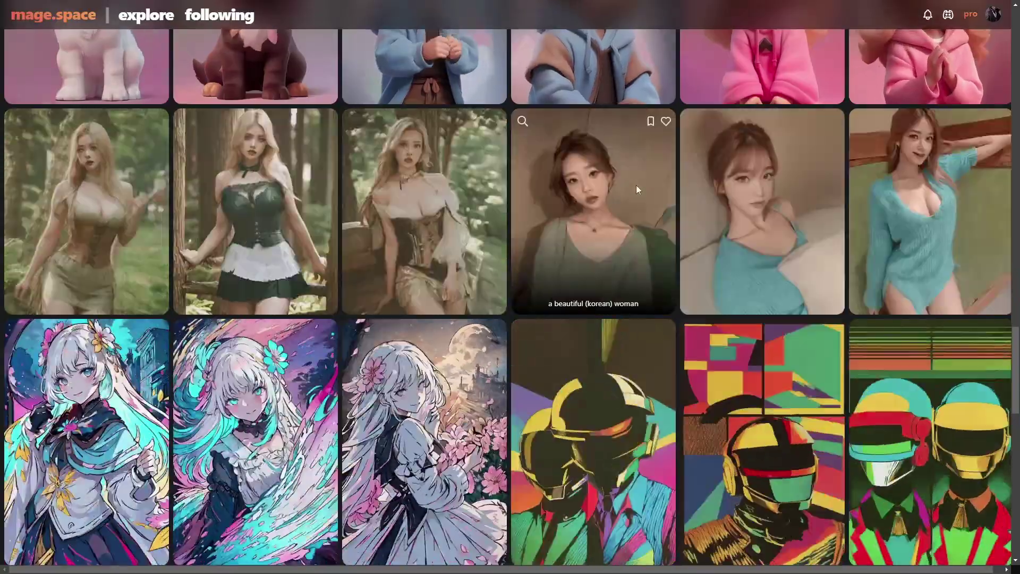
{"action": "left_click", "coordinate": [636, 185]}
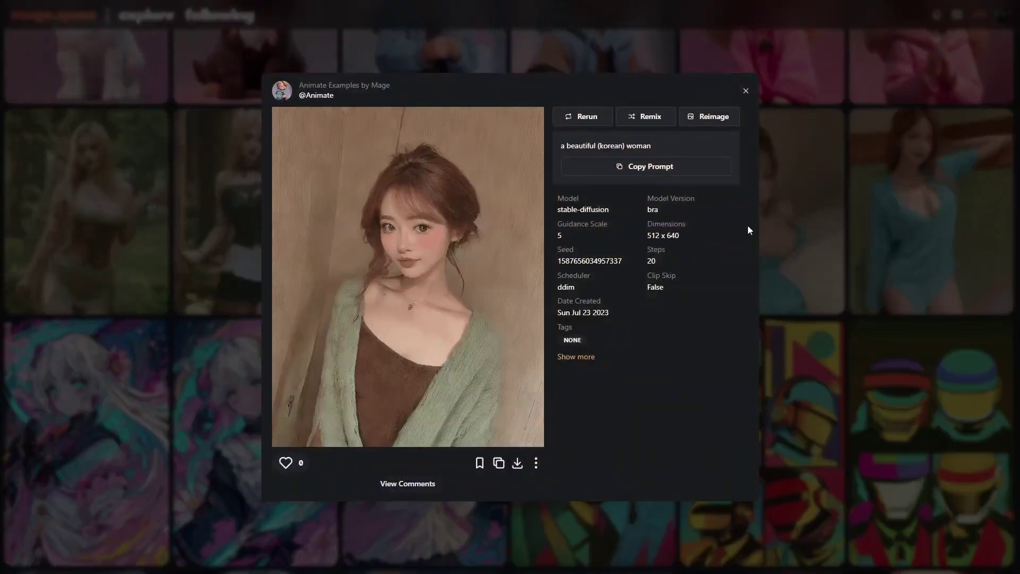
{"action": "left_click", "coordinate": [760, 237]}
{"action": "scroll", "coordinate": [300, 266], "scroll_direction": "down", "scroll_amount": 7}
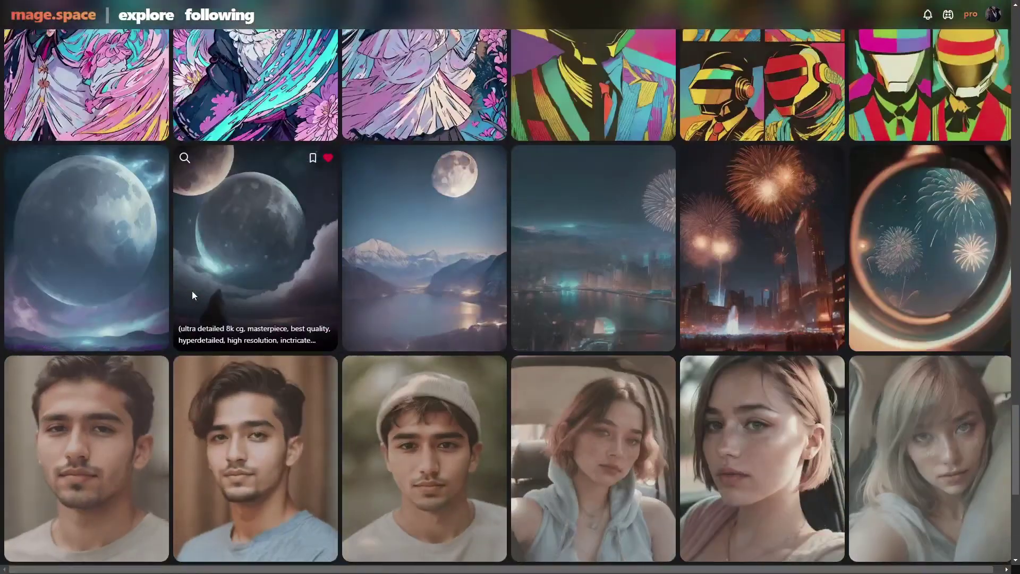
{"action": "scroll", "coordinate": [194, 290], "scroll_direction": "down", "scroll_amount": 4}
{"action": "scroll", "coordinate": [285, 304], "scroll_direction": "down", "scroll_amount": 3}
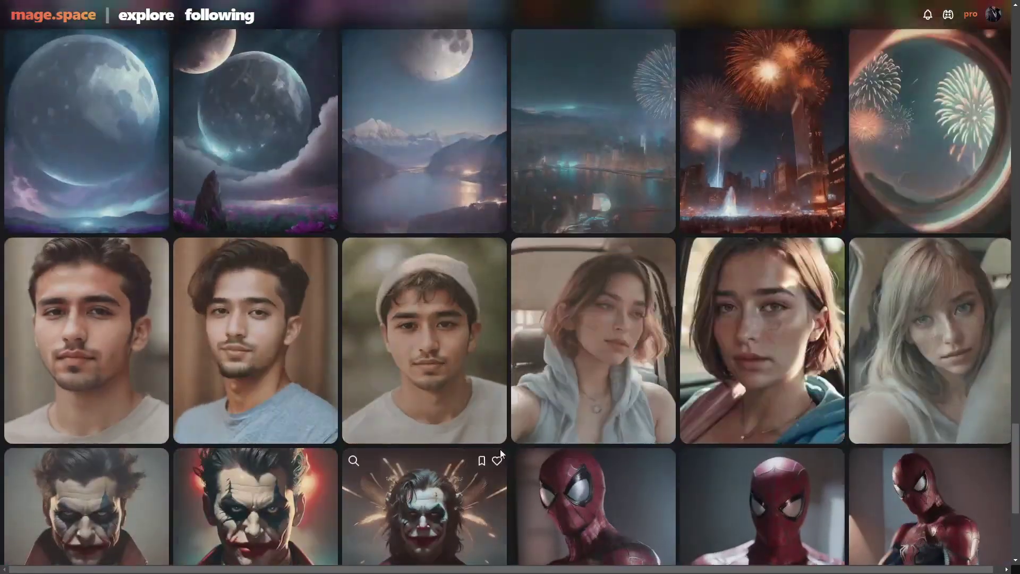
{"action": "scroll", "coordinate": [512, 377], "scroll_direction": "up", "scroll_amount": 3}
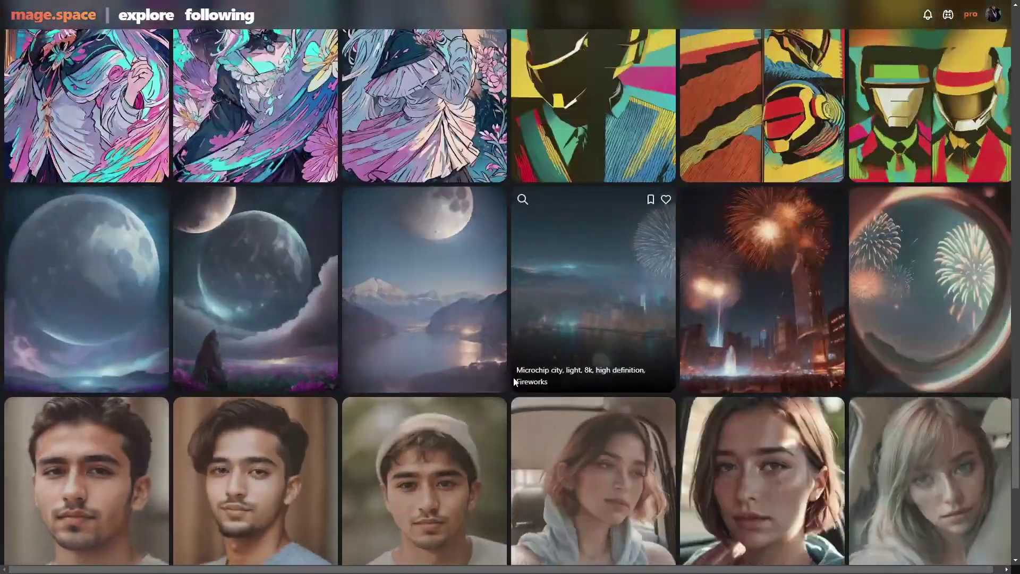
{"action": "scroll", "coordinate": [513, 374], "scroll_direction": "up", "scroll_amount": 4}
{"action": "scroll", "coordinate": [507, 352], "scroll_direction": "up", "scroll_amount": 6}
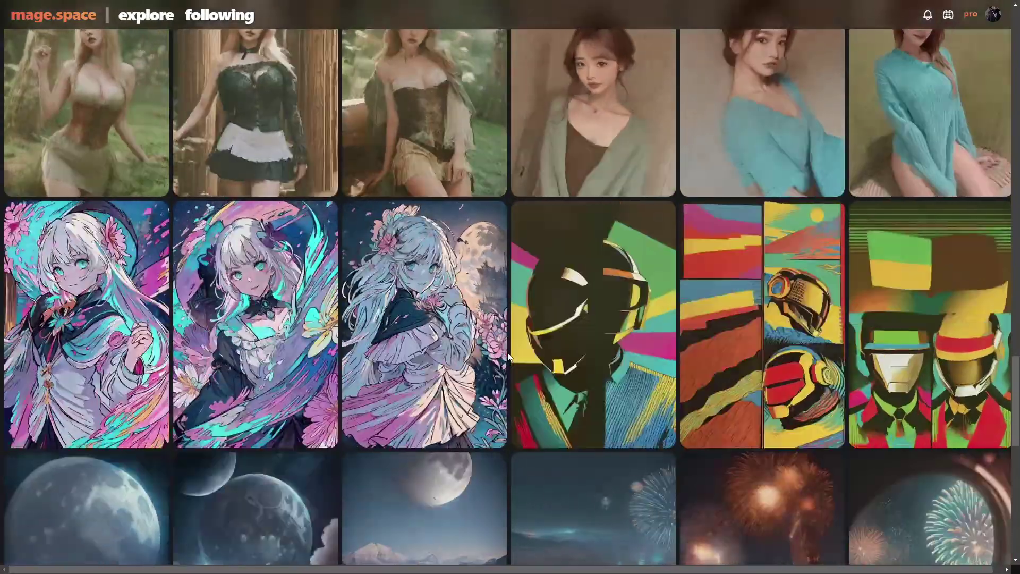
{"action": "scroll", "coordinate": [508, 352], "scroll_direction": "up", "scroll_amount": 1}
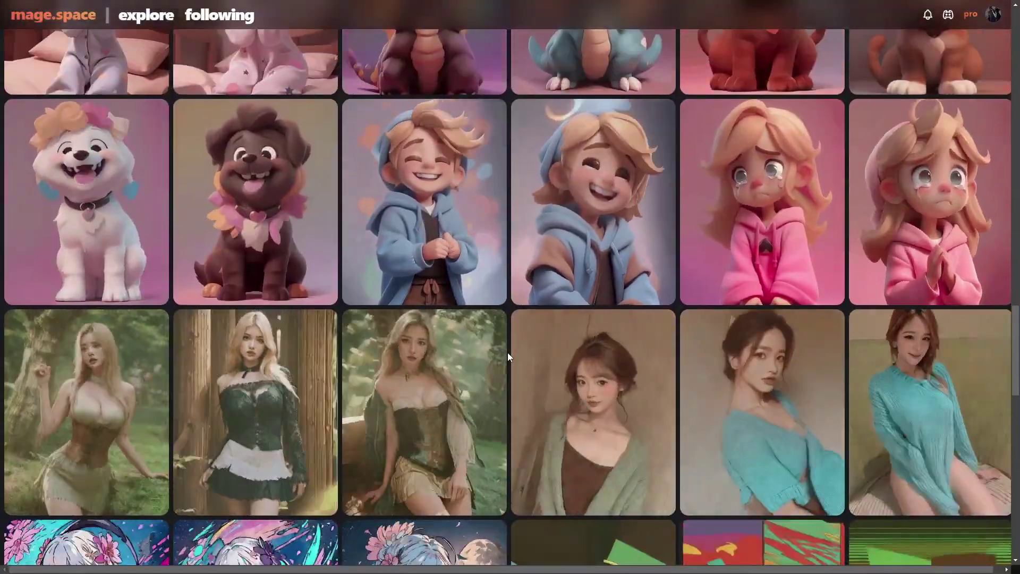
{"action": "scroll", "coordinate": [507, 353], "scroll_direction": "up", "scroll_amount": 10}
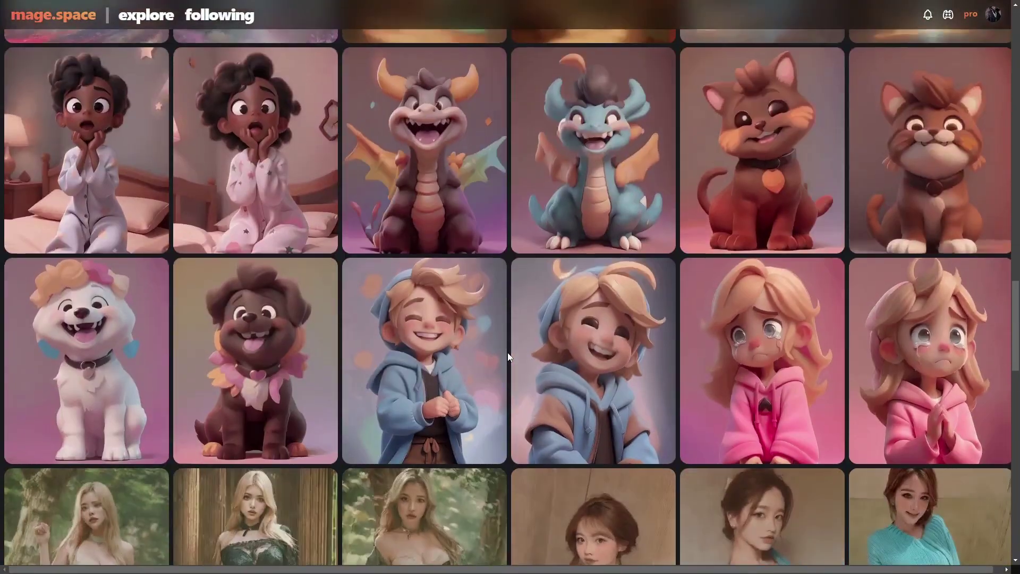
{"action": "scroll", "coordinate": [508, 352], "scroll_direction": "up", "scroll_amount": 10}
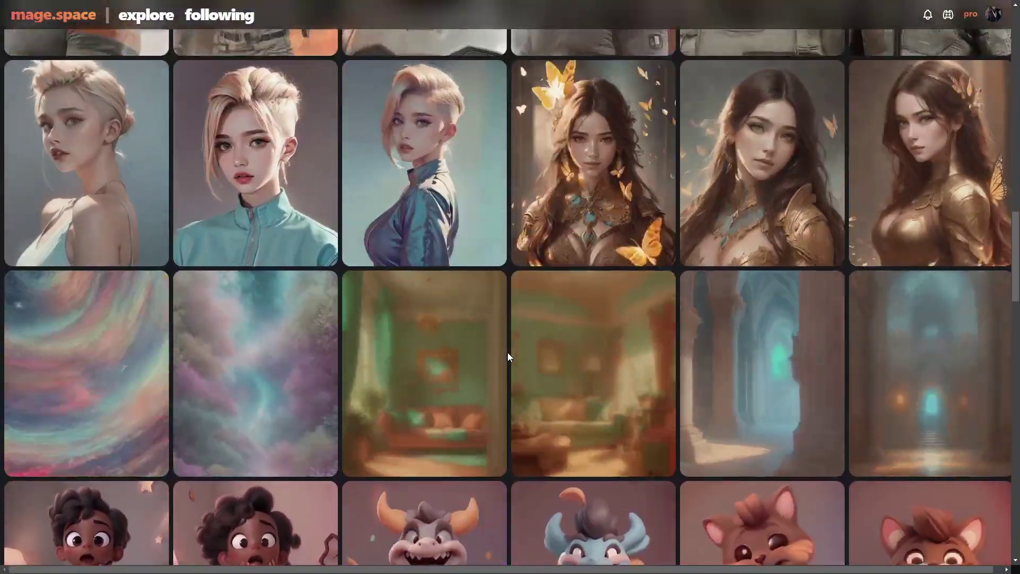
{"action": "scroll", "coordinate": [508, 352], "scroll_direction": "up", "scroll_amount": 12}
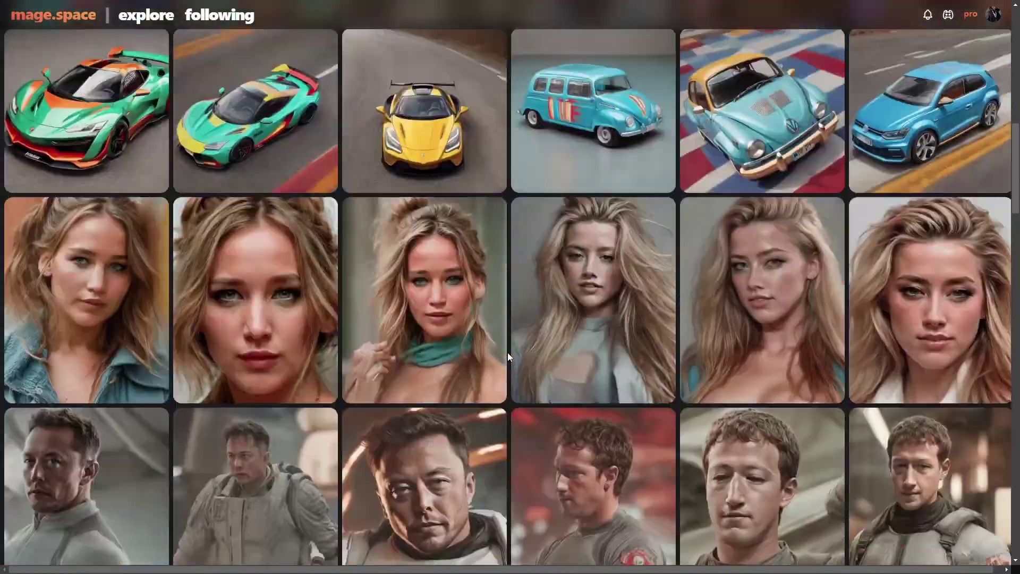
{"action": "scroll", "coordinate": [508, 352], "scroll_direction": "up", "scroll_amount": 5}
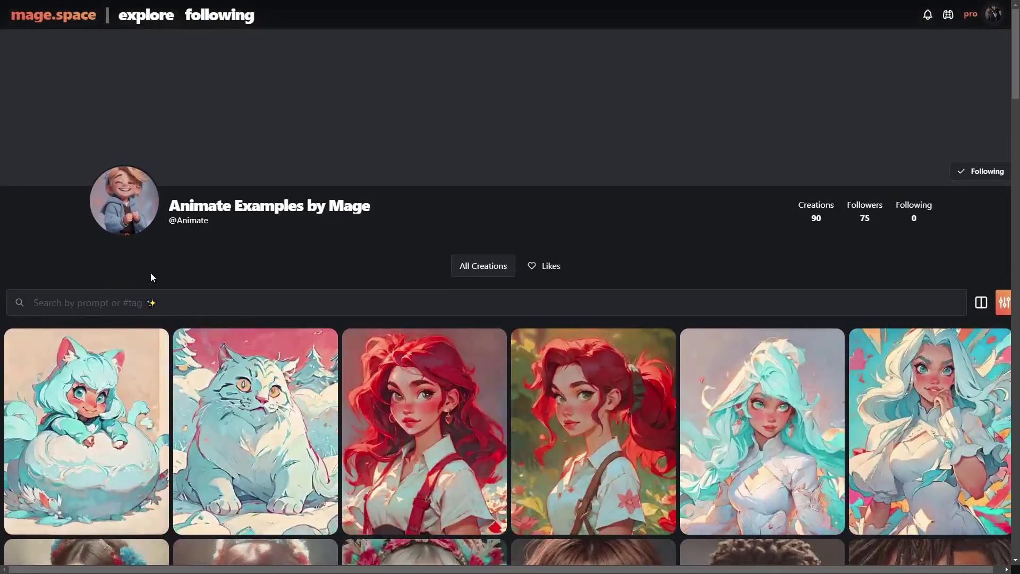
{"action": "scroll", "coordinate": [590, 367], "scroll_direction": "down", "scroll_amount": 2}
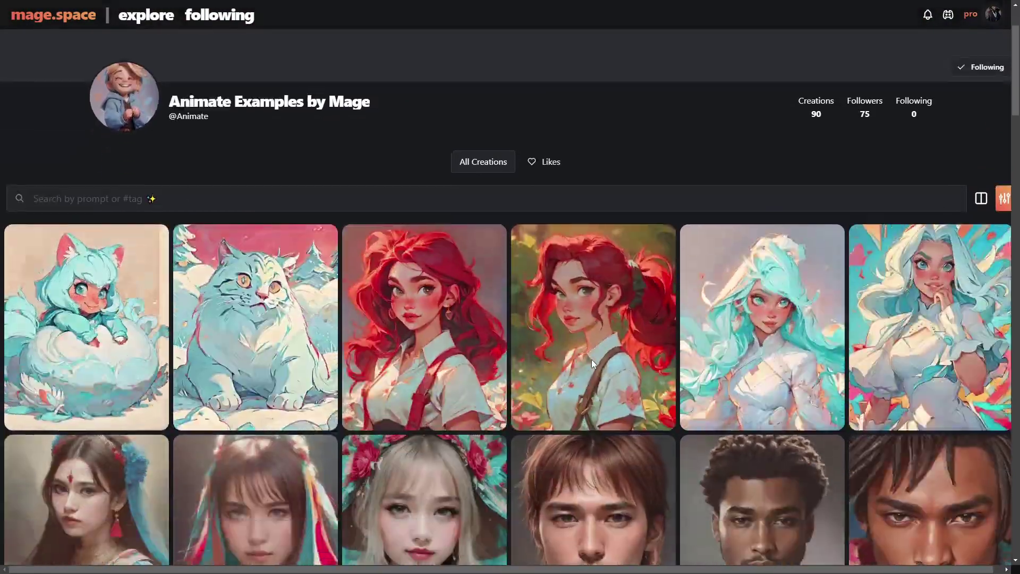
{"action": "scroll", "coordinate": [371, 366], "scroll_direction": "down", "scroll_amount": 4}
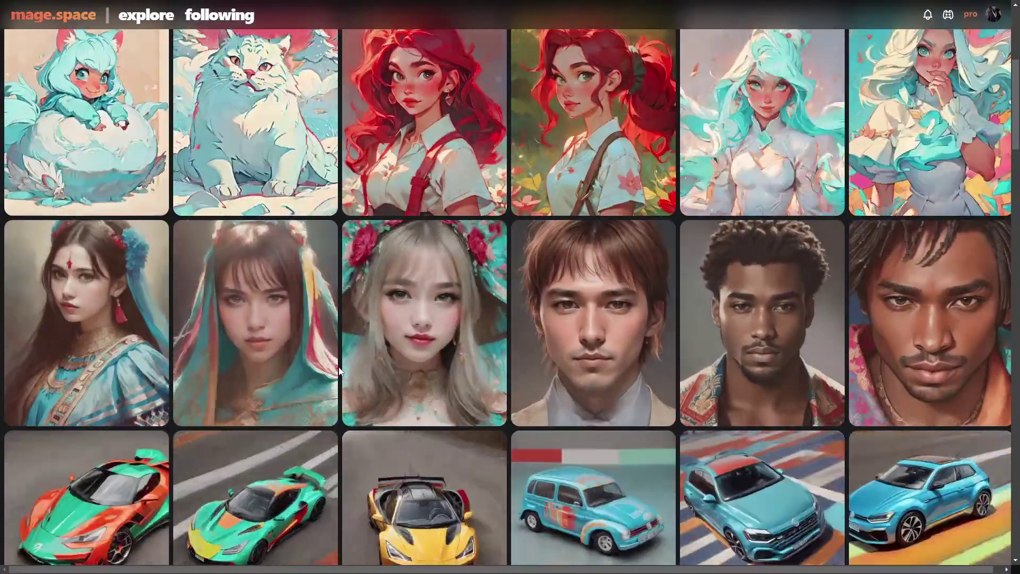
{"action": "scroll", "coordinate": [340, 371], "scroll_direction": "up", "scroll_amount": 2}
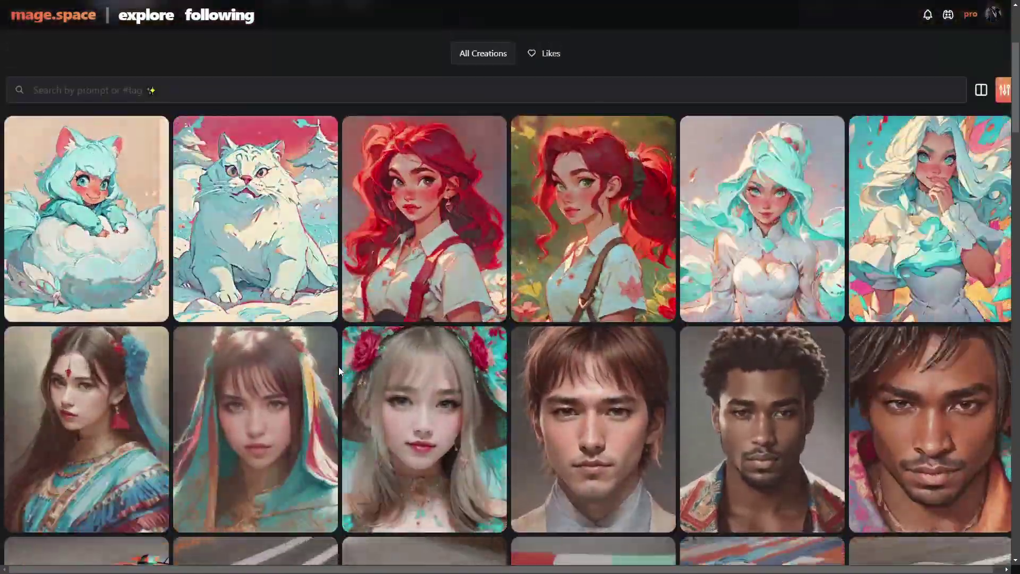
{"action": "scroll", "coordinate": [340, 370], "scroll_direction": "up", "scroll_amount": 3}
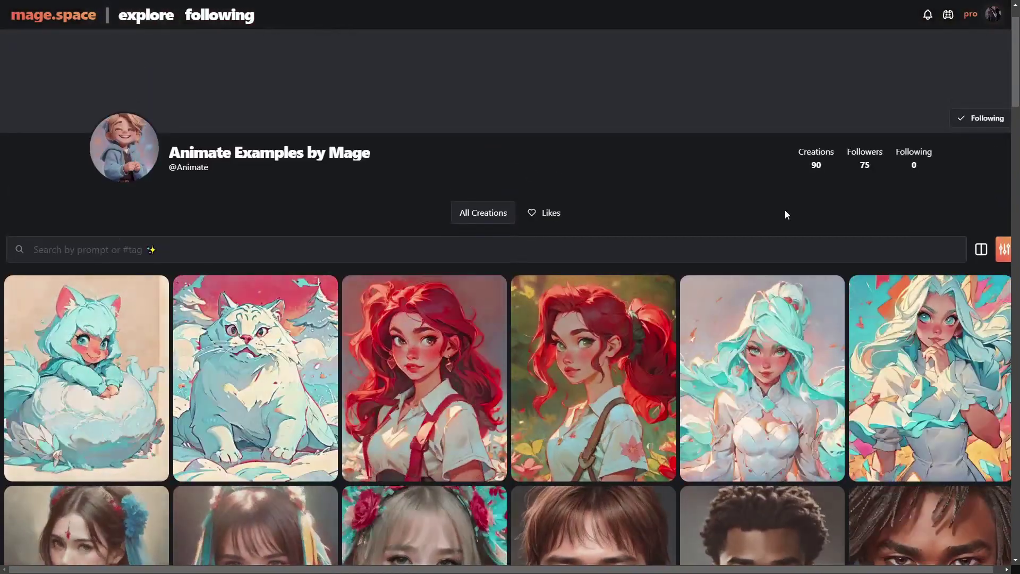
- Go to your profile, then open the membership Plans page from the avatar menu
{"action": "left_click", "coordinate": [992, 14]}
{"action": "left_click", "coordinate": [964, 43]}
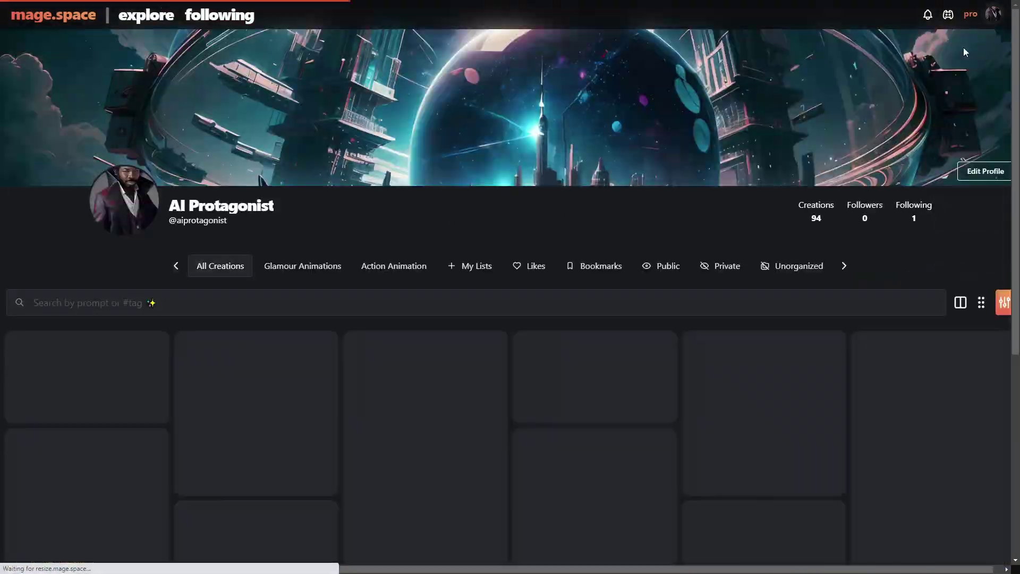
{"action": "left_click", "coordinate": [994, 20]}
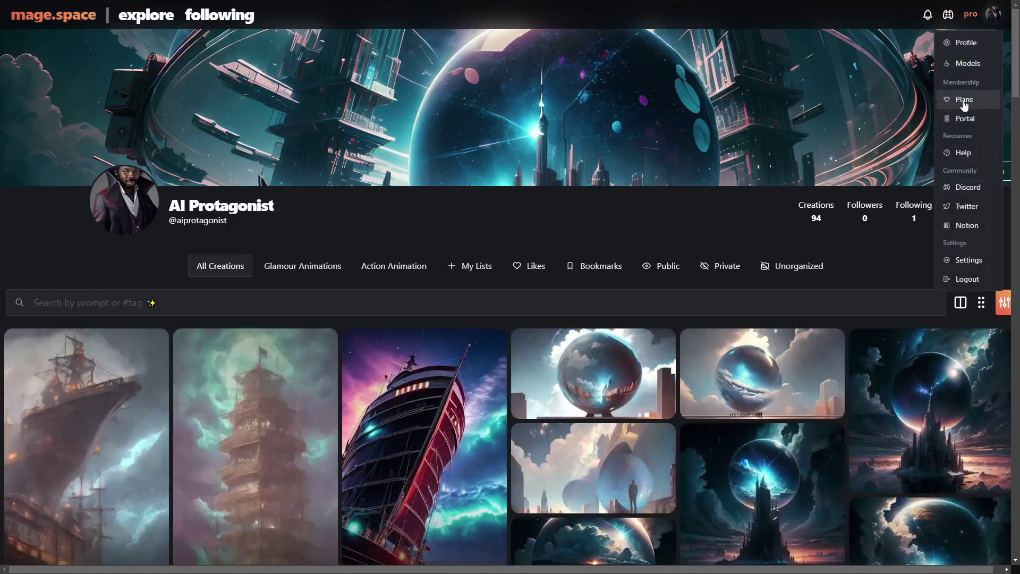
{"action": "left_click", "coordinate": [964, 100]}
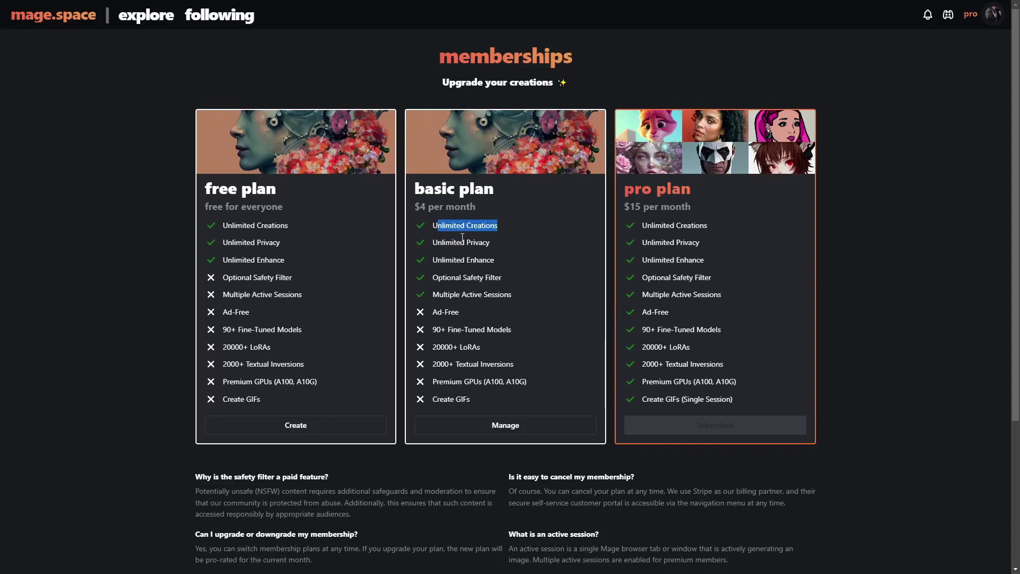
{"action": "left_click_drag", "start_coordinate": [462, 238], "coordinate": [492, 293]}
{"action": "left_click", "coordinate": [506, 299]}
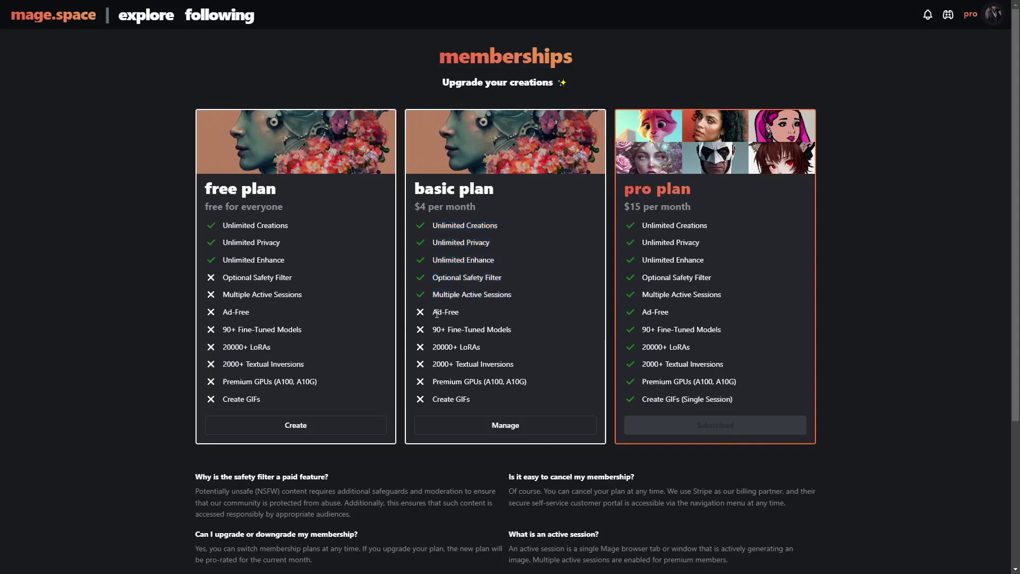
{"action": "left_click_drag", "start_coordinate": [484, 347], "coordinate": [521, 391]}
{"action": "left_click", "coordinate": [433, 352]}
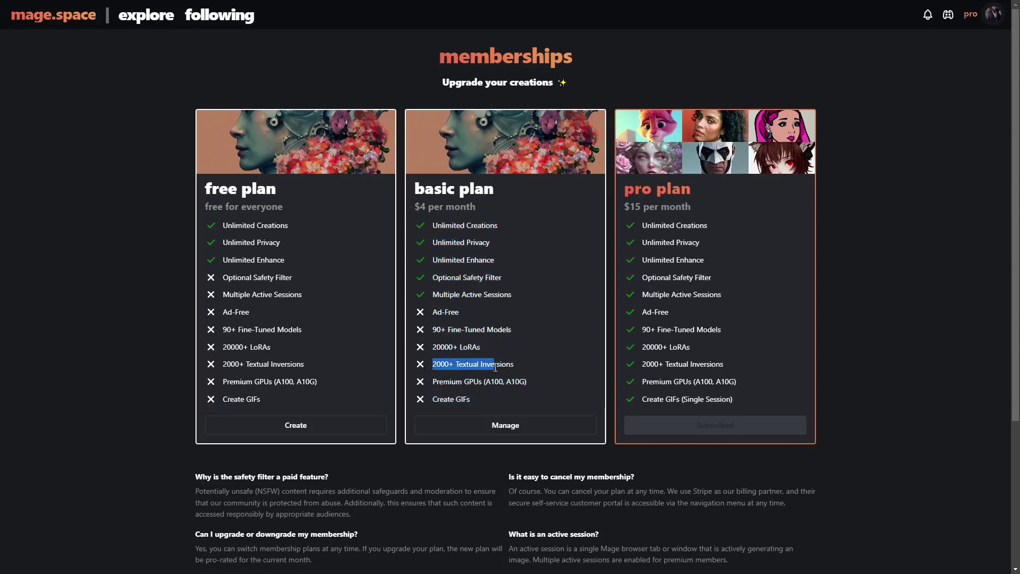
{"action": "left_click_drag", "start_coordinate": [433, 334], "coordinate": [507, 331]}
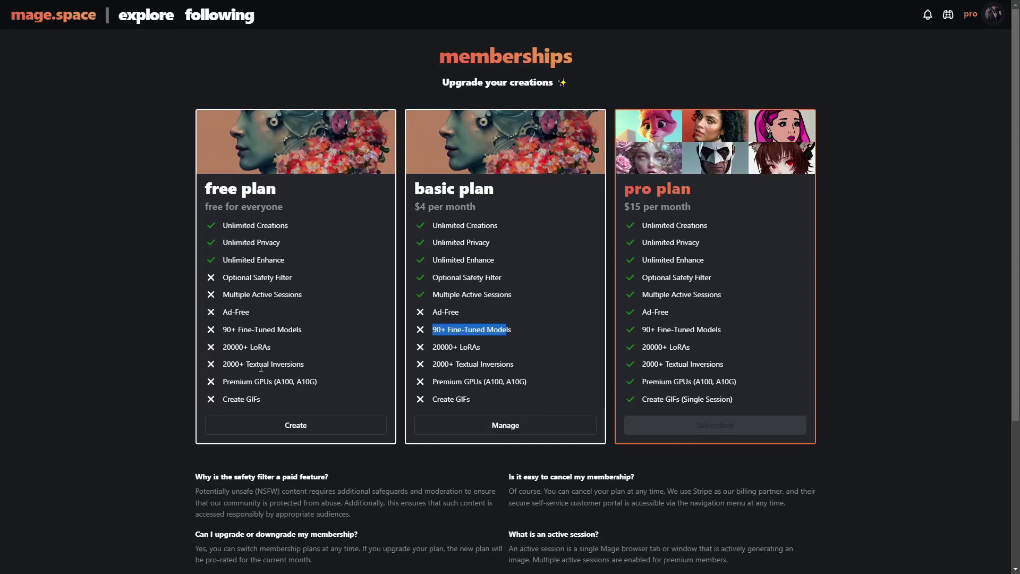
{"action": "left_click_drag", "start_coordinate": [225, 226], "coordinate": [289, 238]}
{"action": "left_click", "coordinate": [271, 333]}
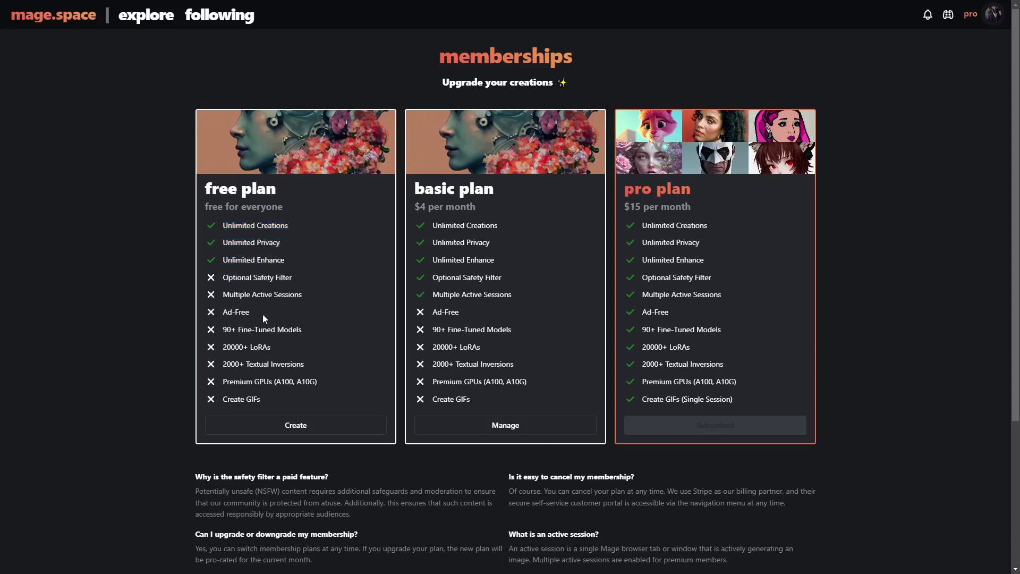
{"action": "left_click_drag", "start_coordinate": [224, 331], "coordinate": [300, 332]}
{"action": "left_click_drag", "start_coordinate": [248, 285], "coordinate": [249, 398]}
{"action": "left_click", "coordinate": [468, 334]}
{"action": "left_click_drag", "start_coordinate": [737, 382], "coordinate": [709, 380]}
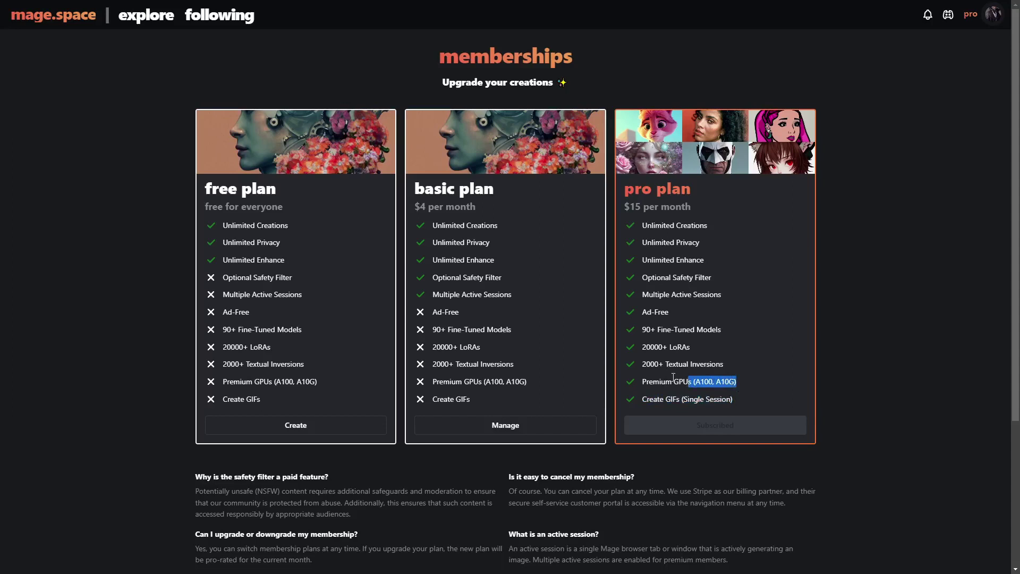